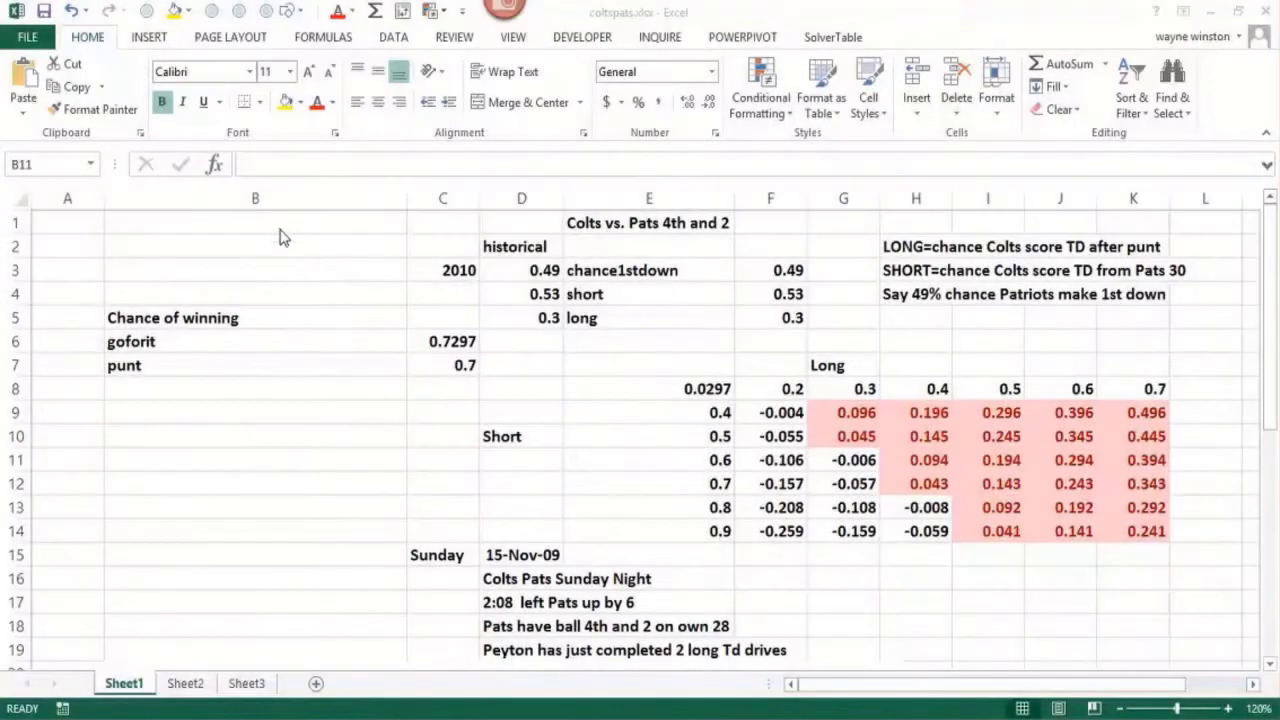
Step: Read the game situation notes in D16 and D17 on the Colts–Pats Sunday night game
left_click(272, 249)
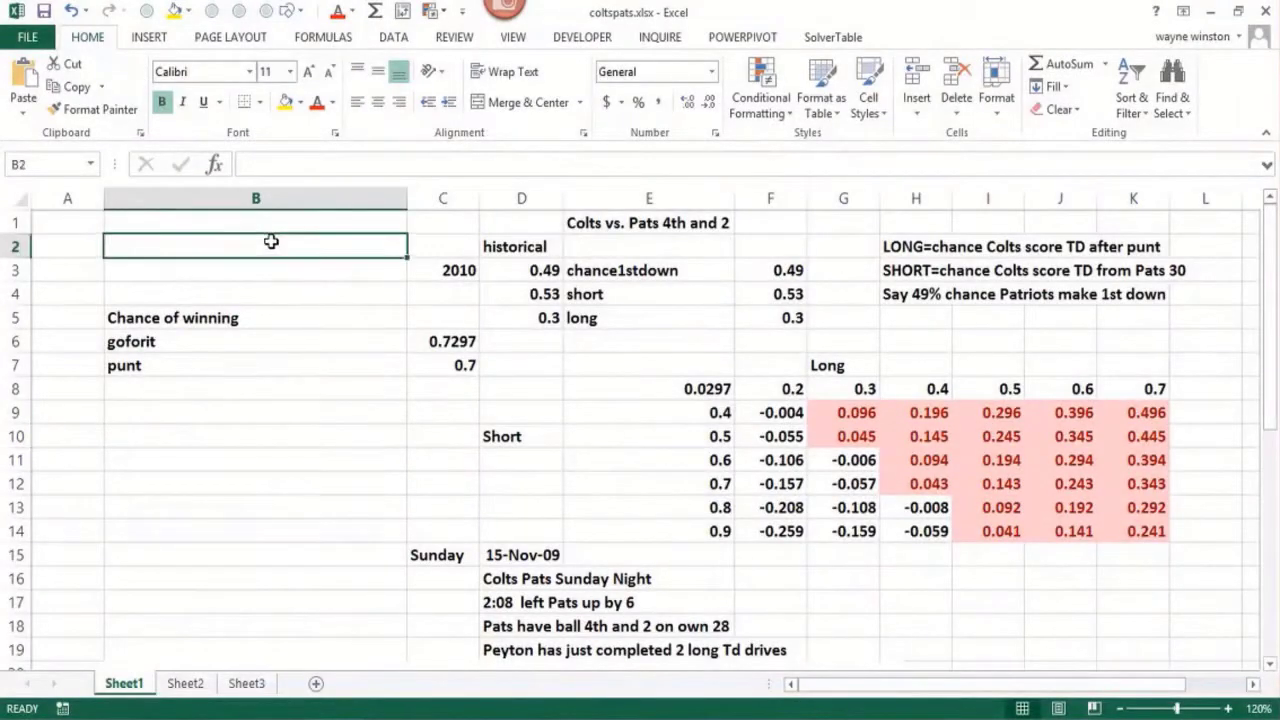
left_click(431, 603)
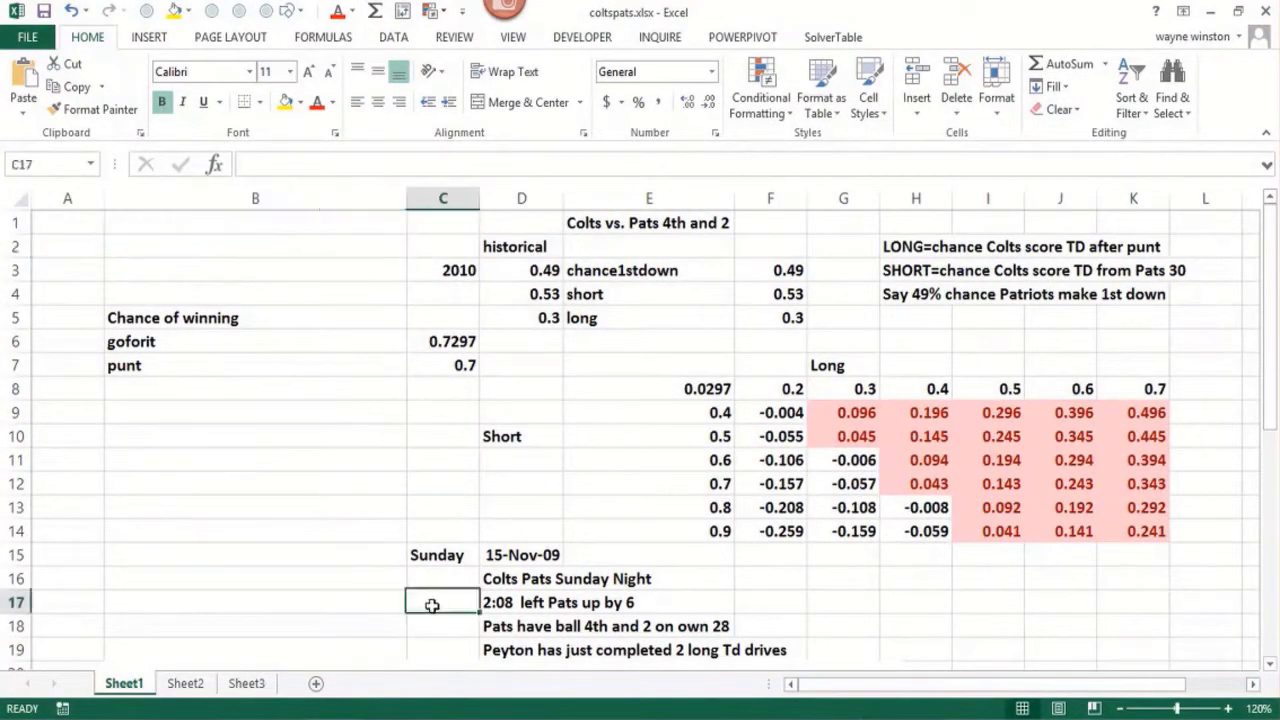
left_click(504, 579)
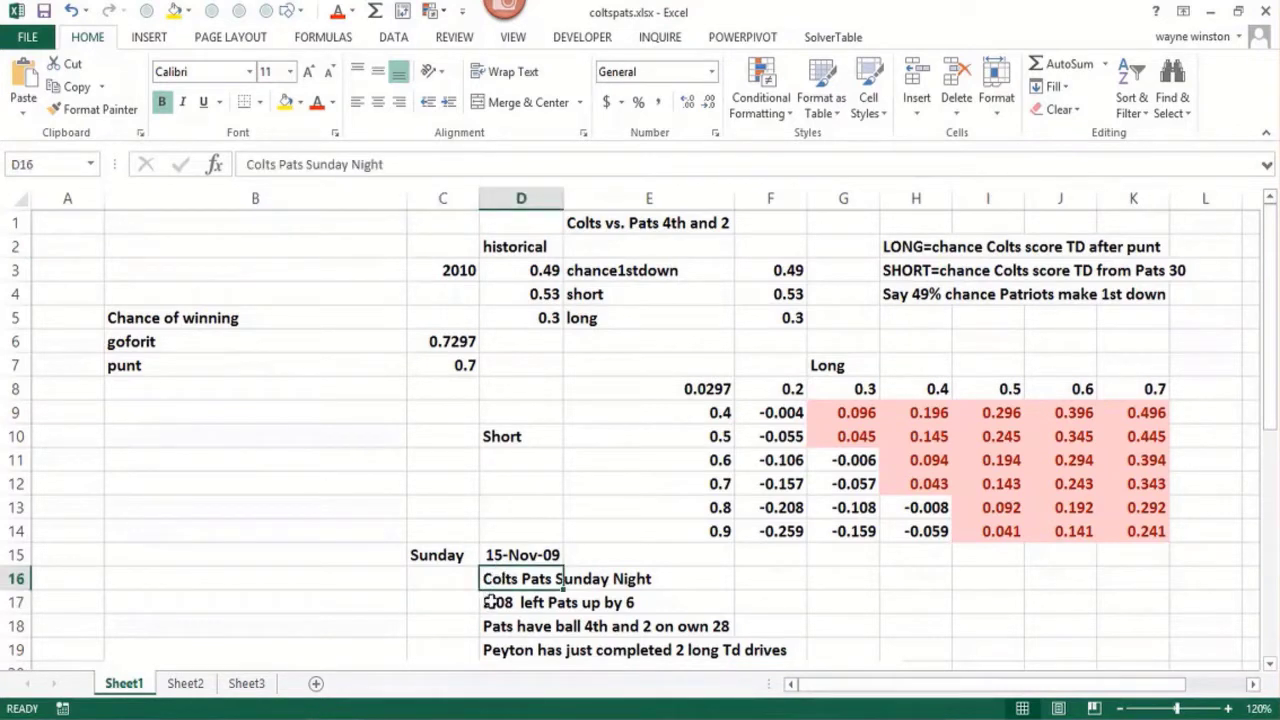
left_click(499, 605)
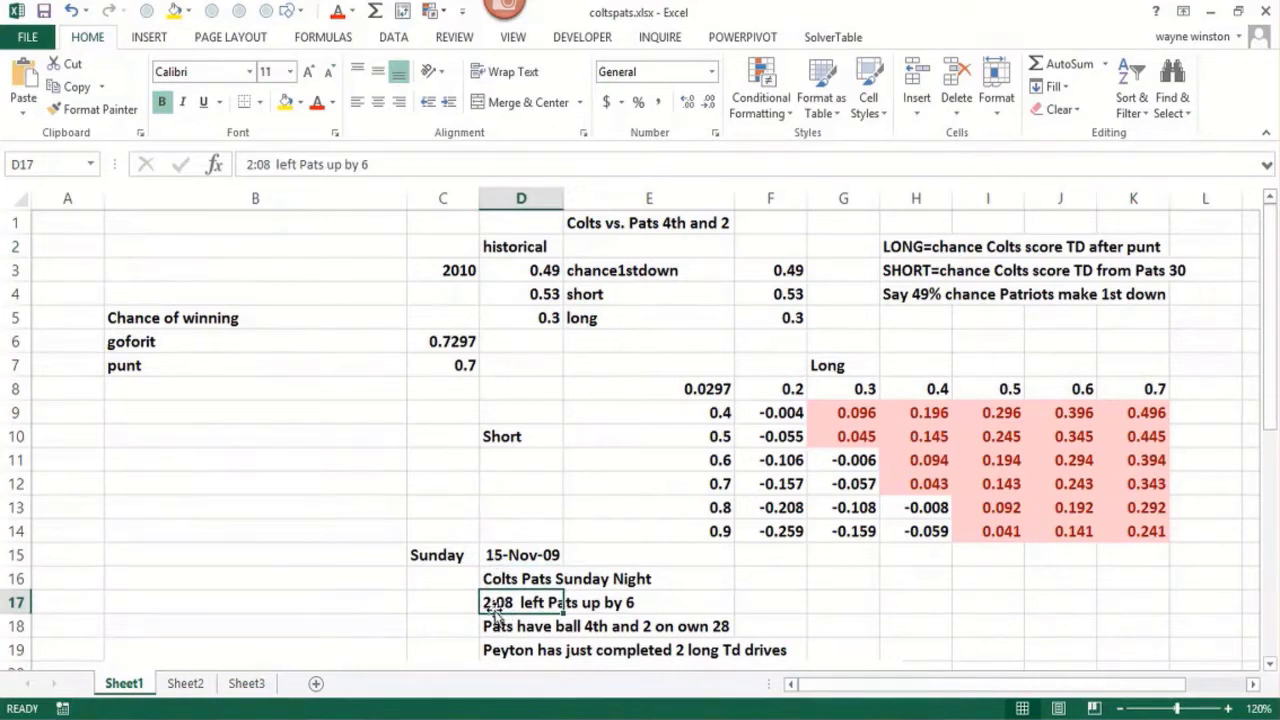
left_click(460, 600)
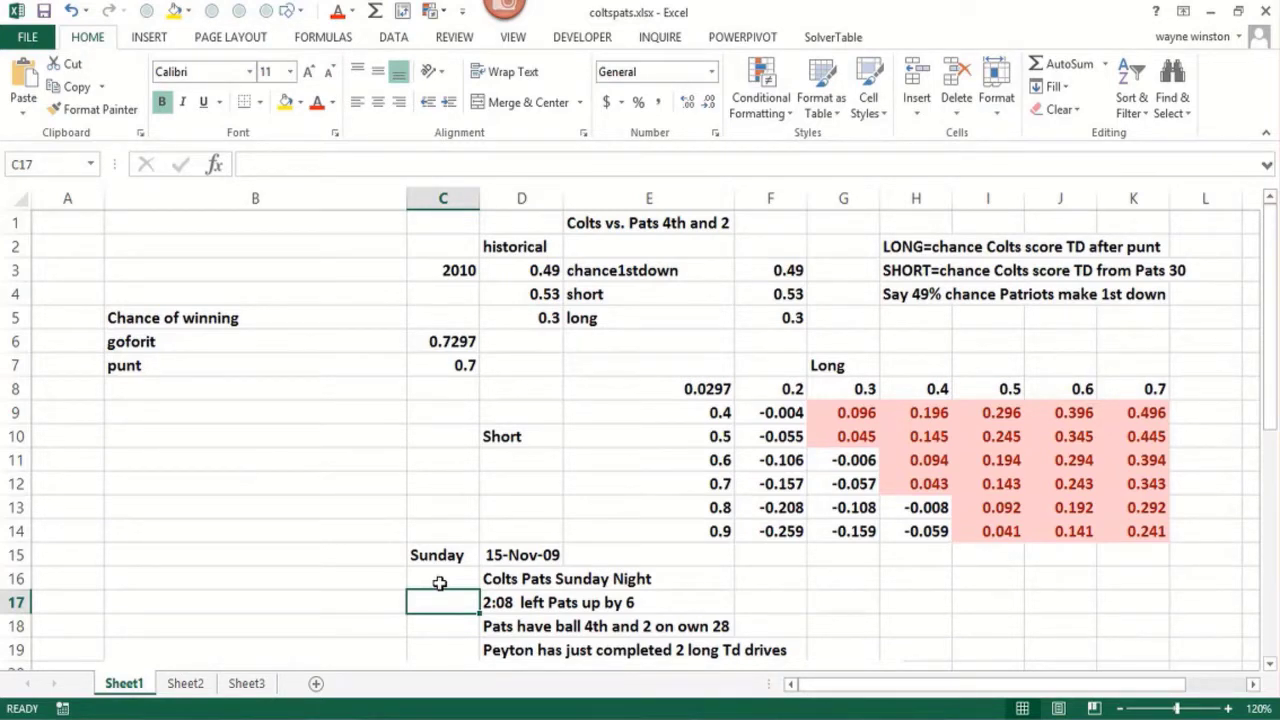
left_click(455, 512)
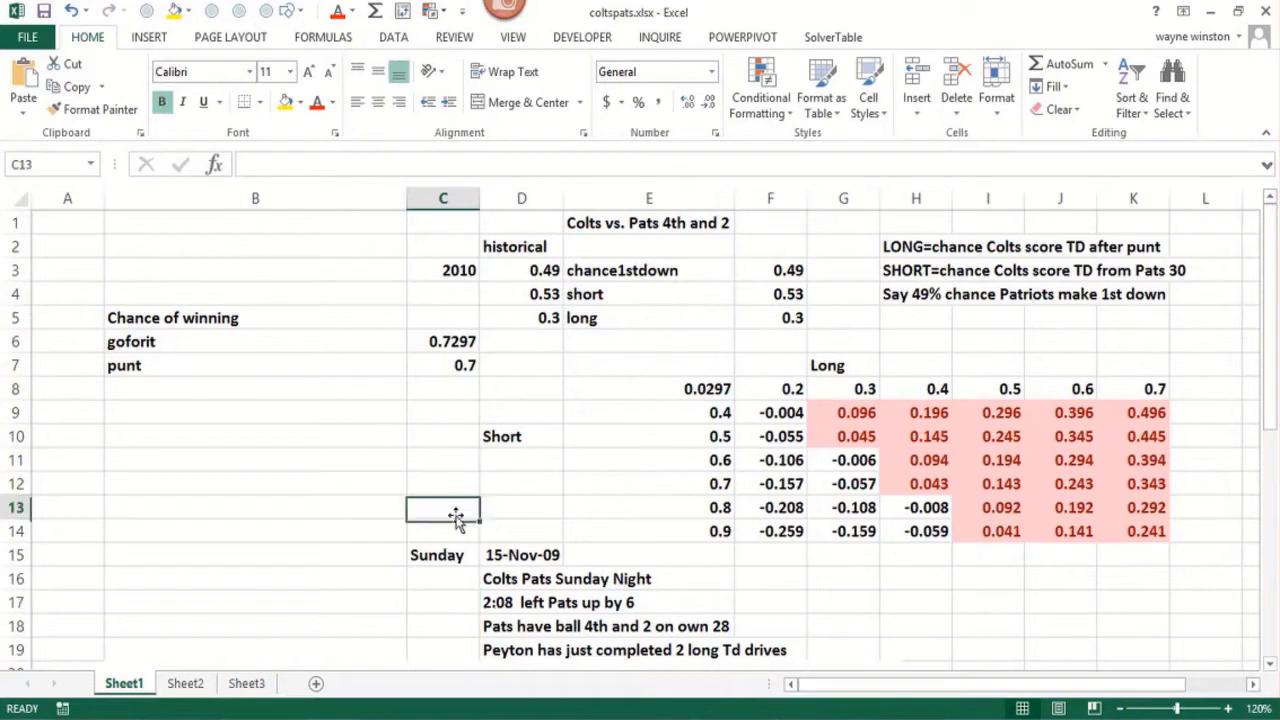
left_click(458, 457)
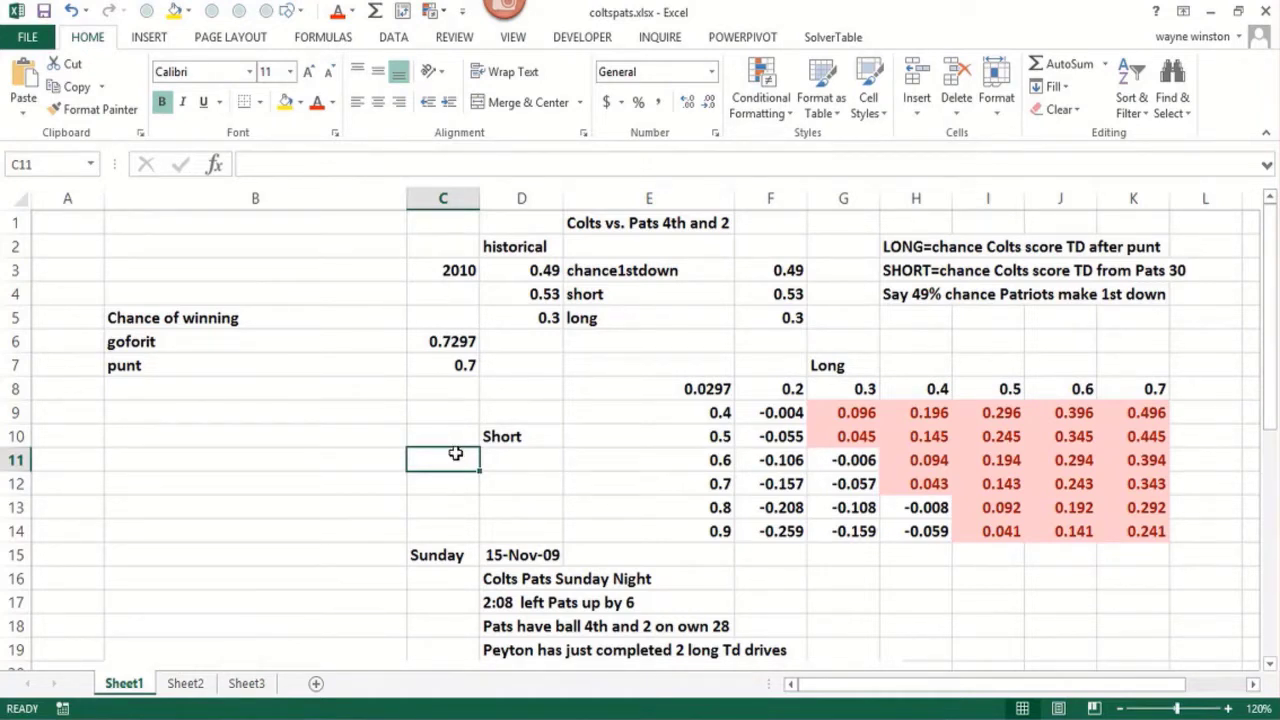
left_click(444, 396)
left_click(437, 428)
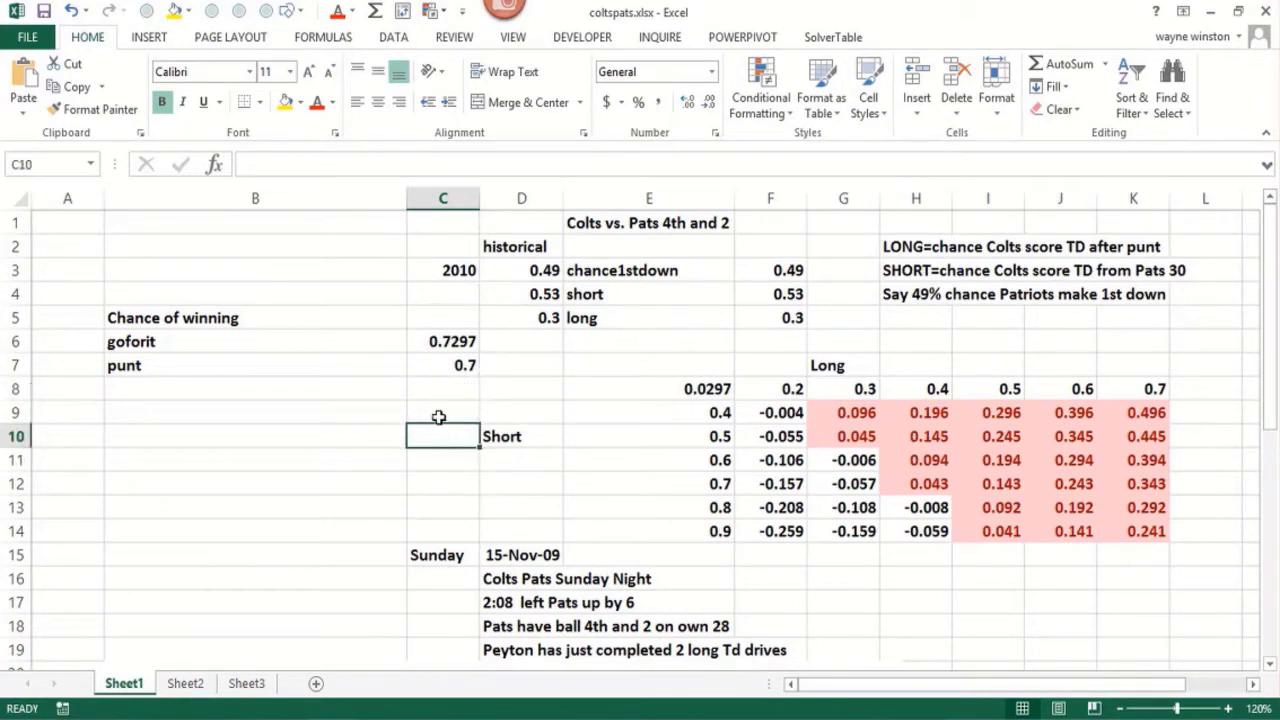
left_click(437, 411)
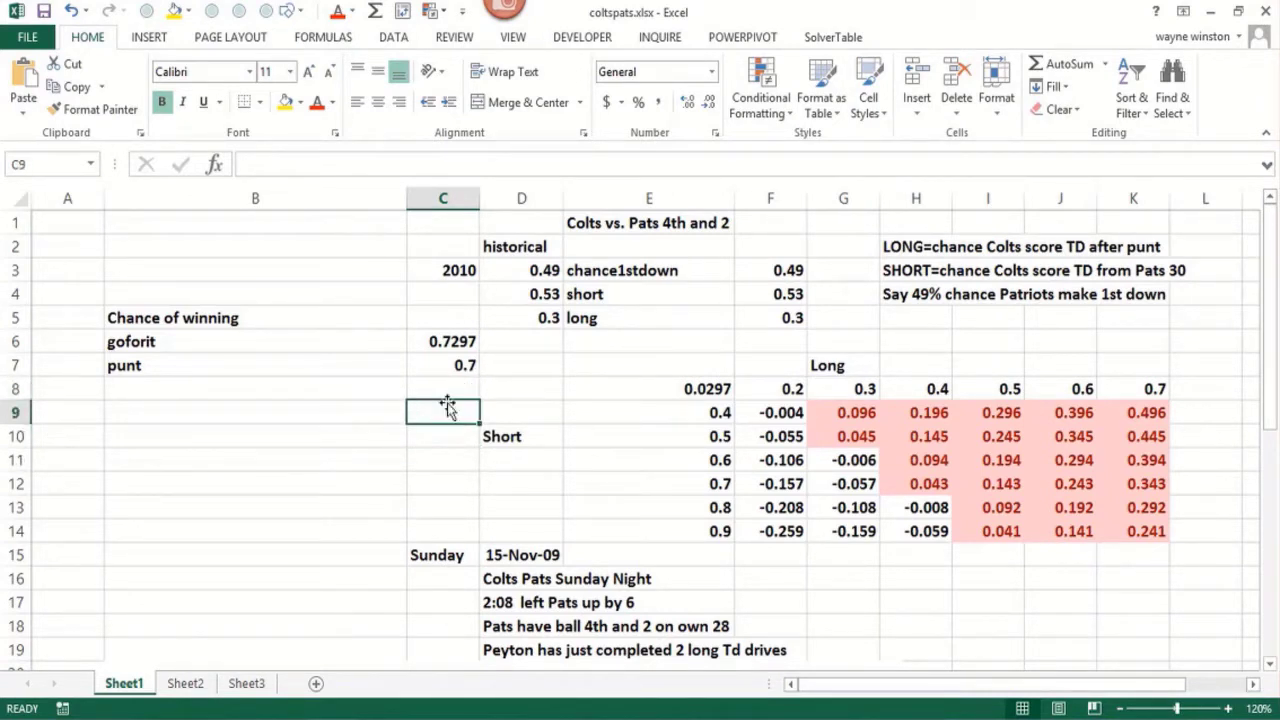
left_click(517, 385)
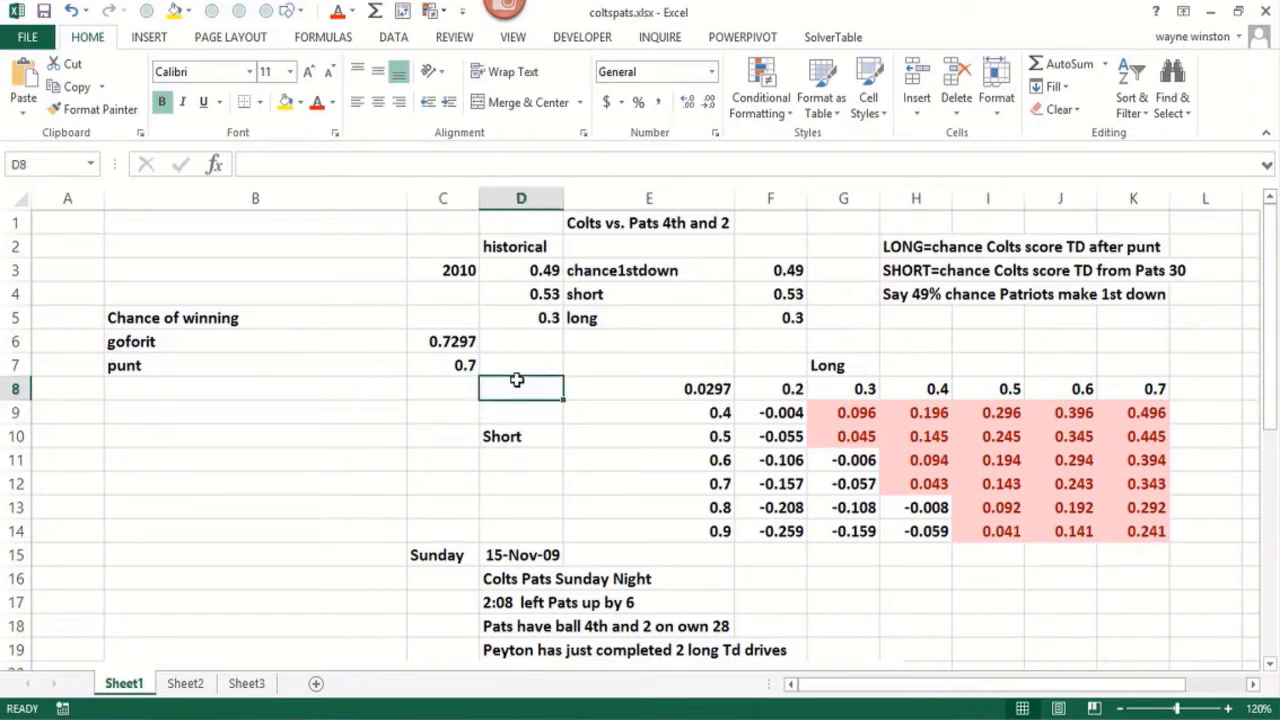
Step: Examine the chance1stdown input in F3 and compare it with its historical figure in D3
left_click(786, 268)
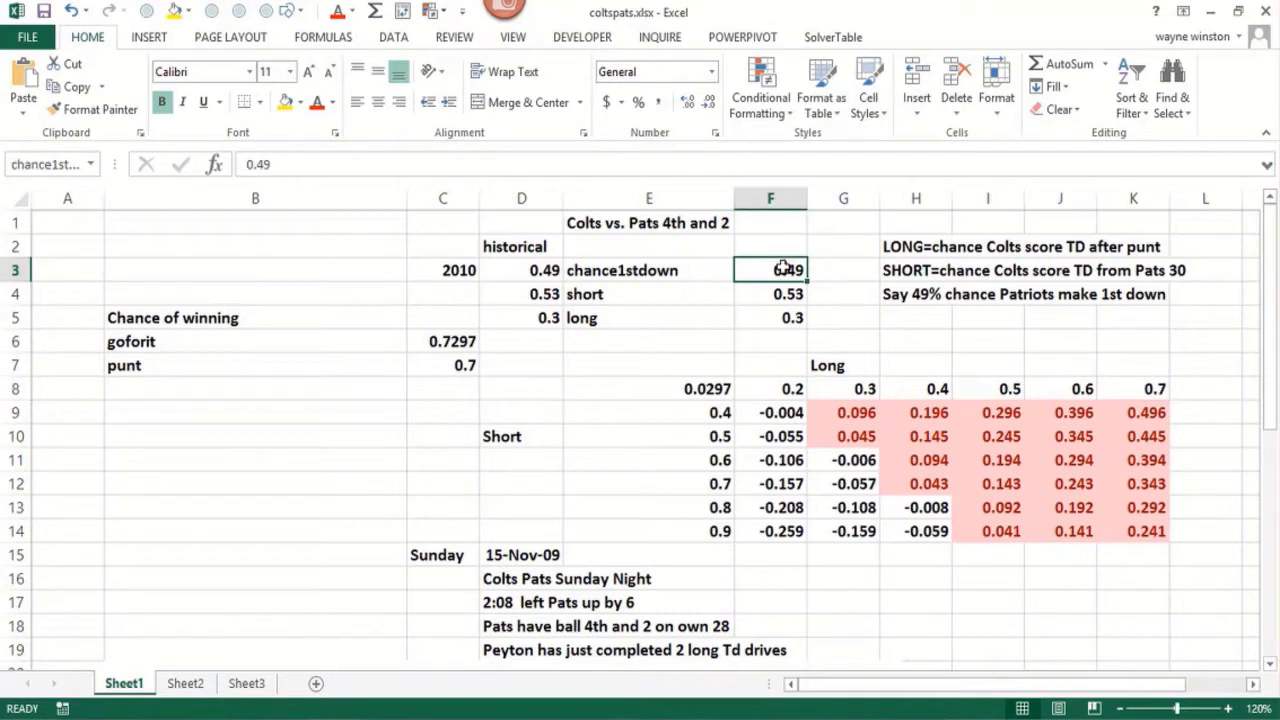
left_click(772, 322)
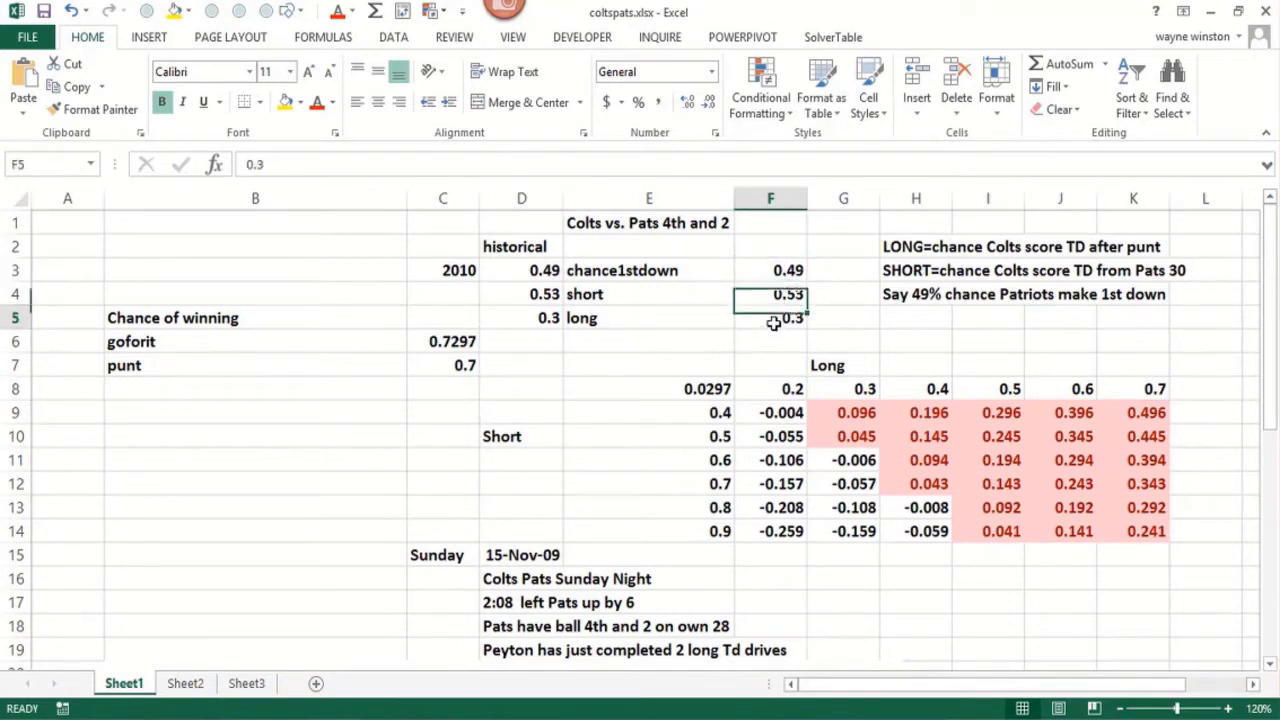
left_click(672, 272)
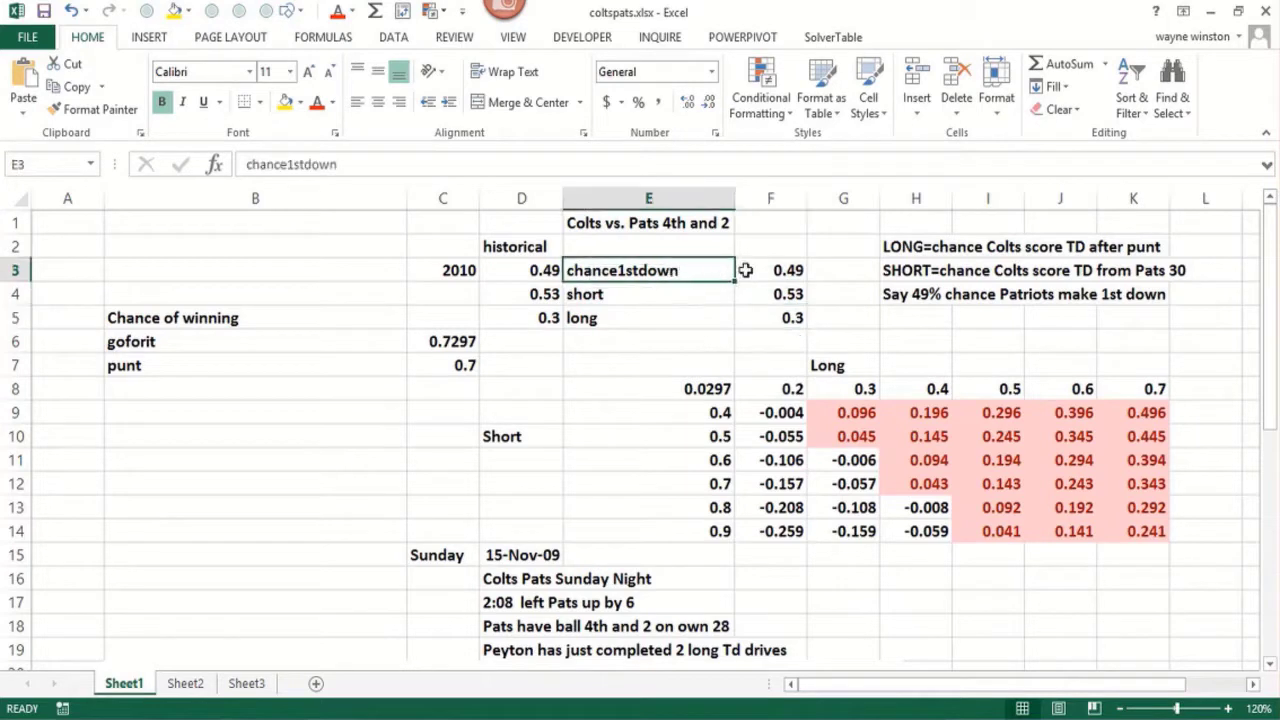
left_click(761, 270)
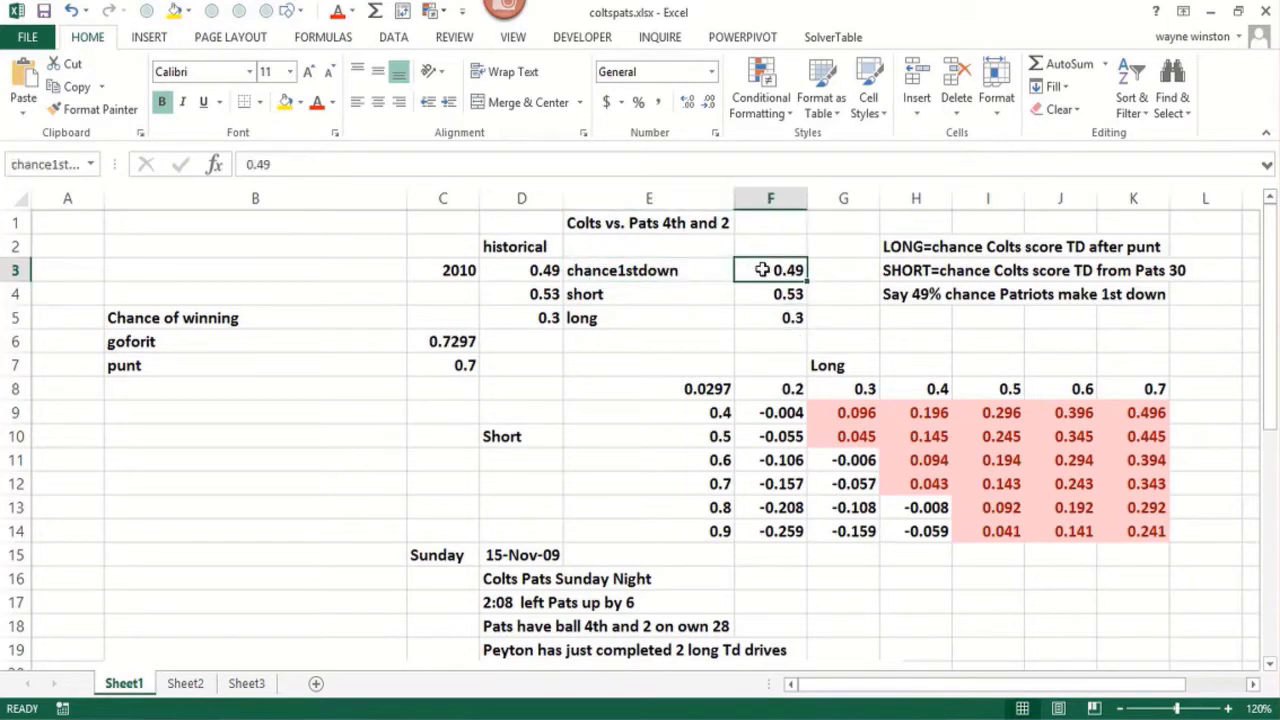
left_click(524, 275)
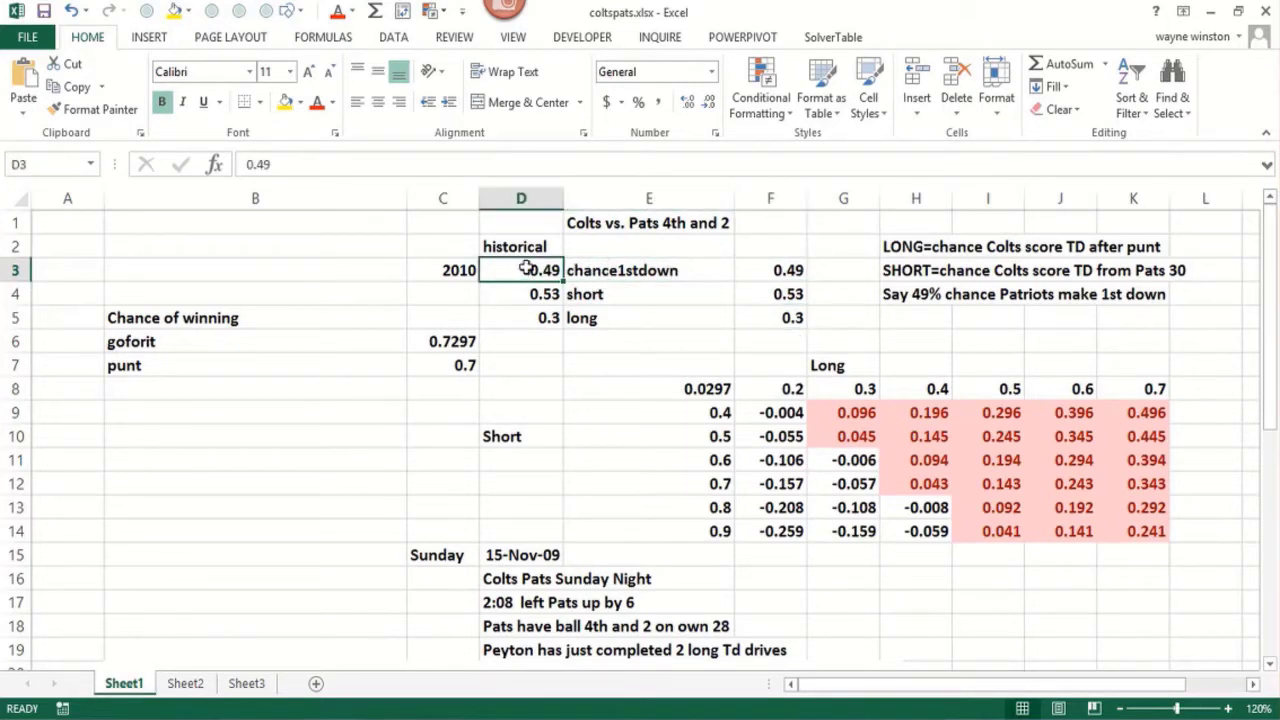
left_click(610, 268)
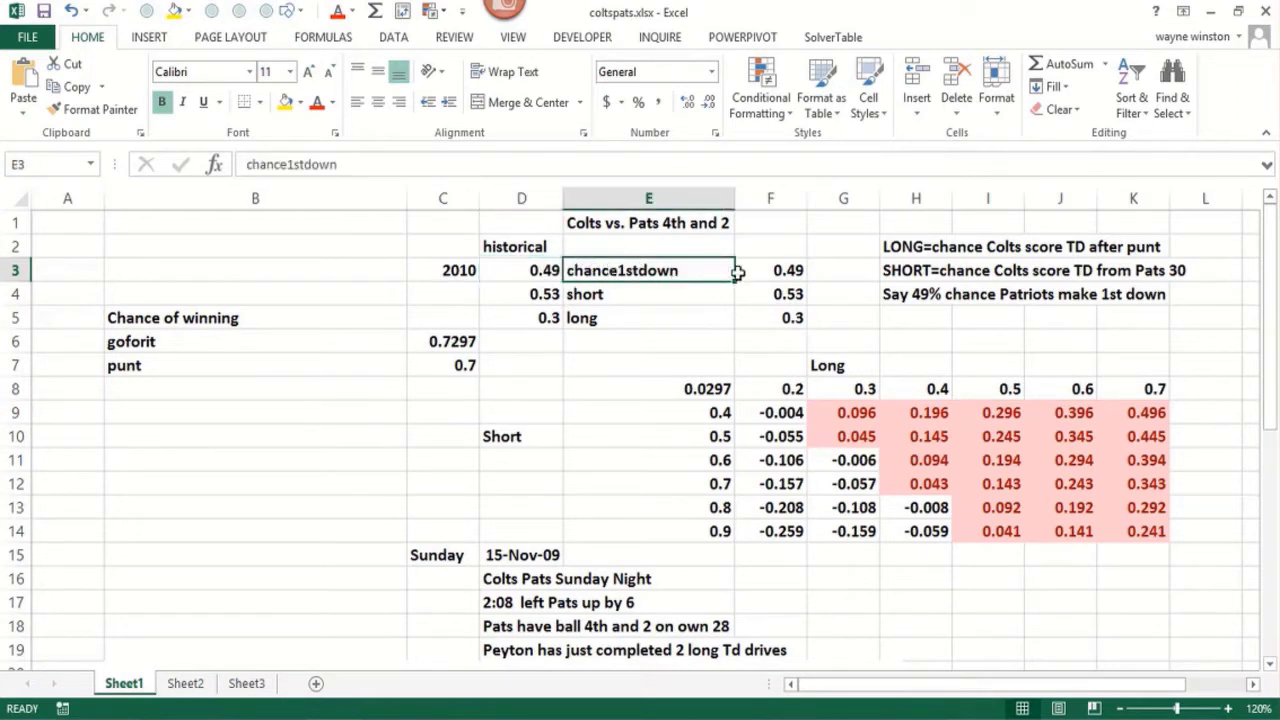
left_click(789, 270)
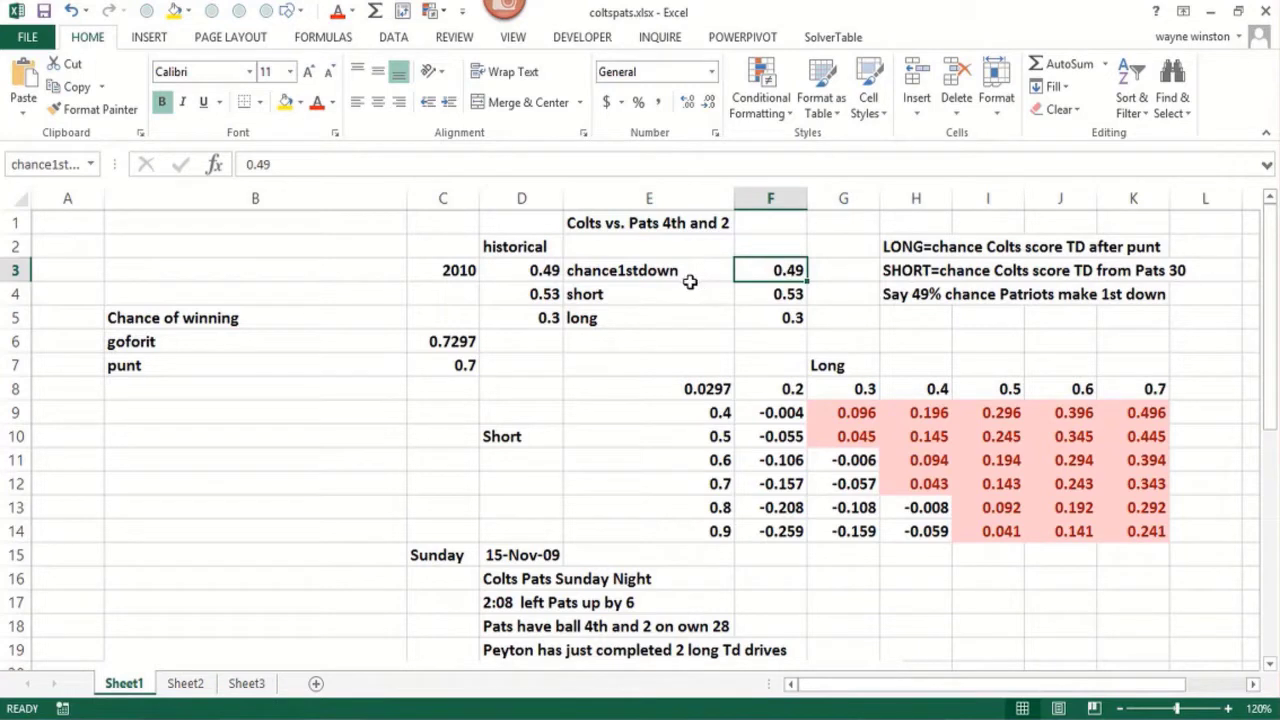
left_click(548, 276)
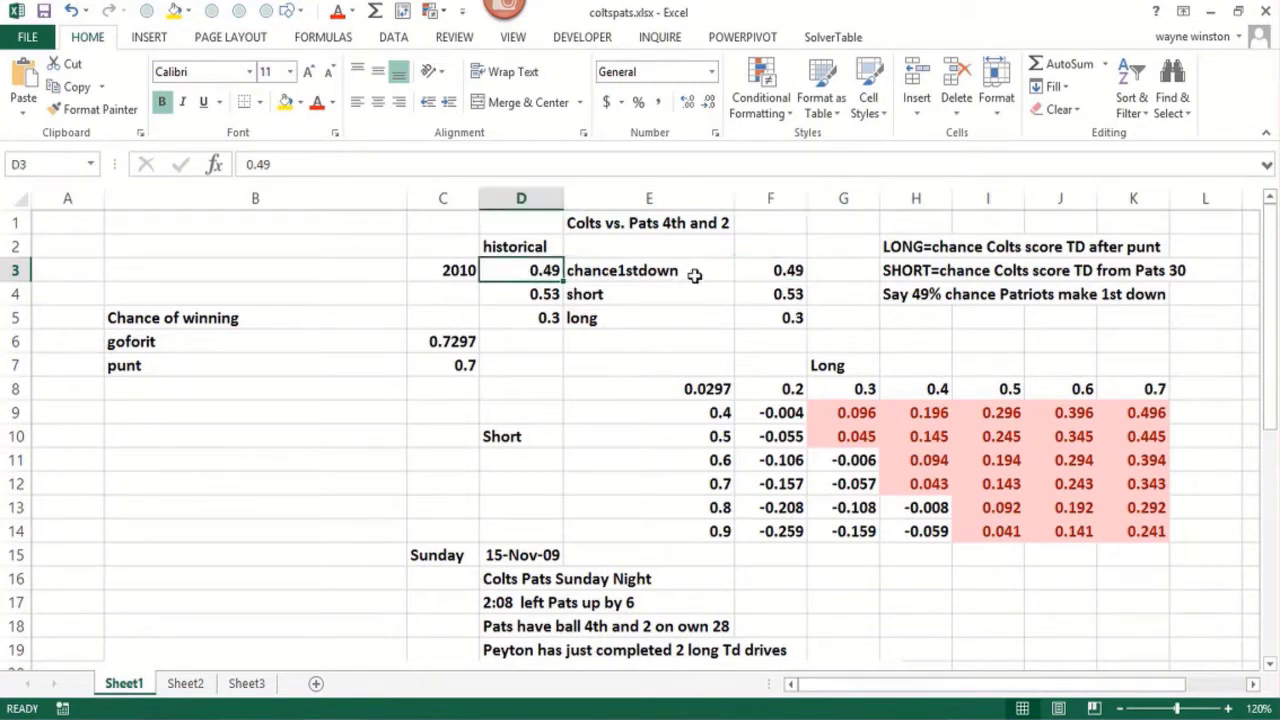
left_click(786, 270)
Step: Examine the short and long touchdown probability inputs in F4 and F5, comparing long with its historical figure in D5
left_click(690, 296)
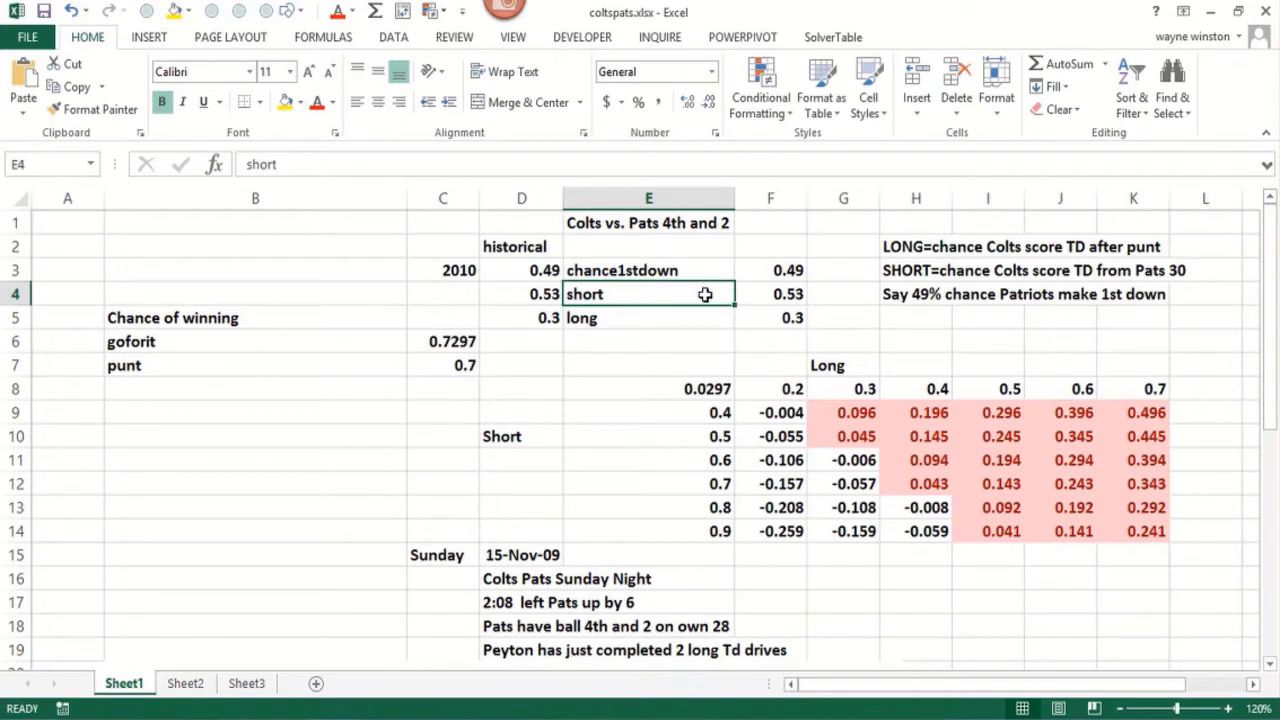
left_click(774, 295)
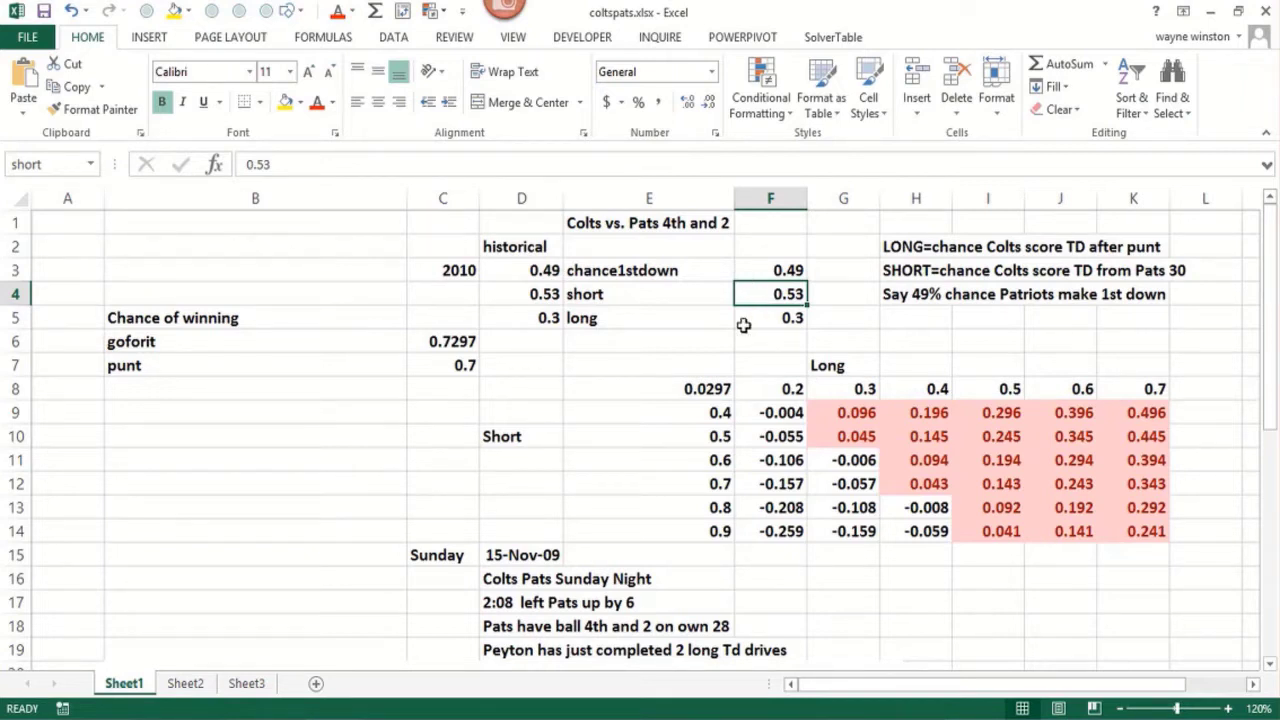
left_click(726, 320)
left_click(785, 320)
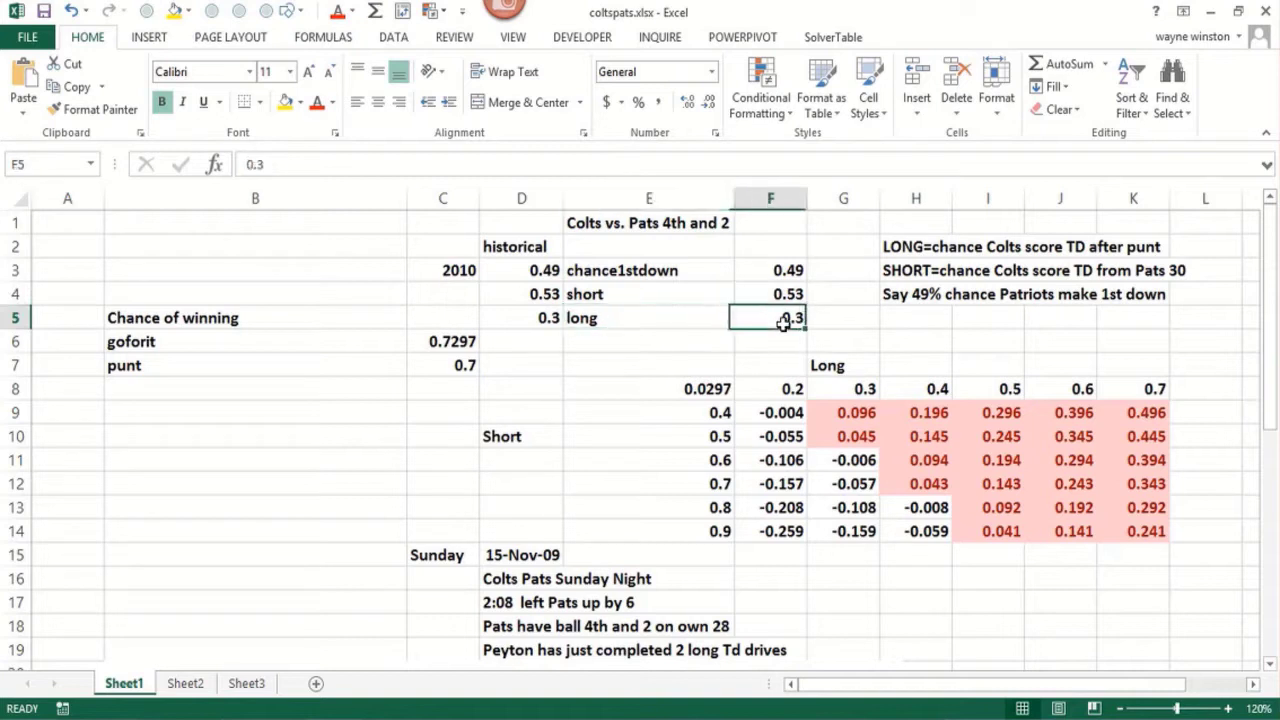
left_click(698, 322)
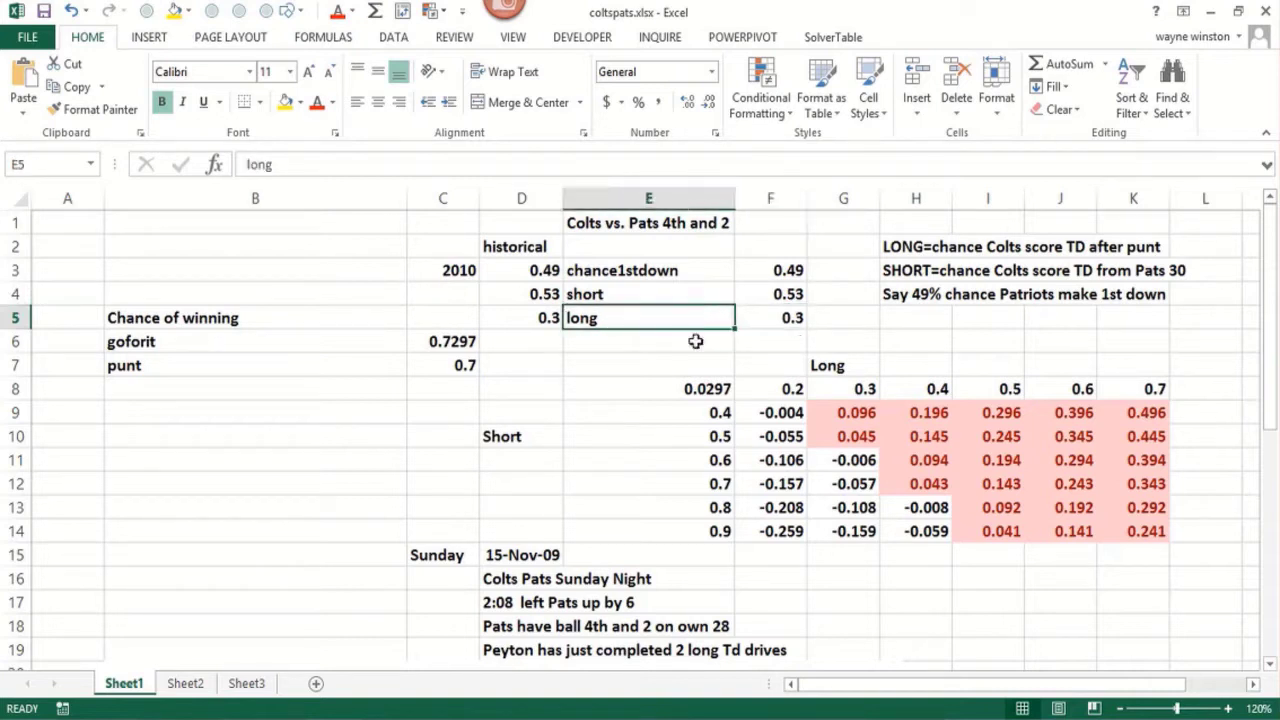
left_click(694, 340)
left_click(706, 318)
left_click(768, 318)
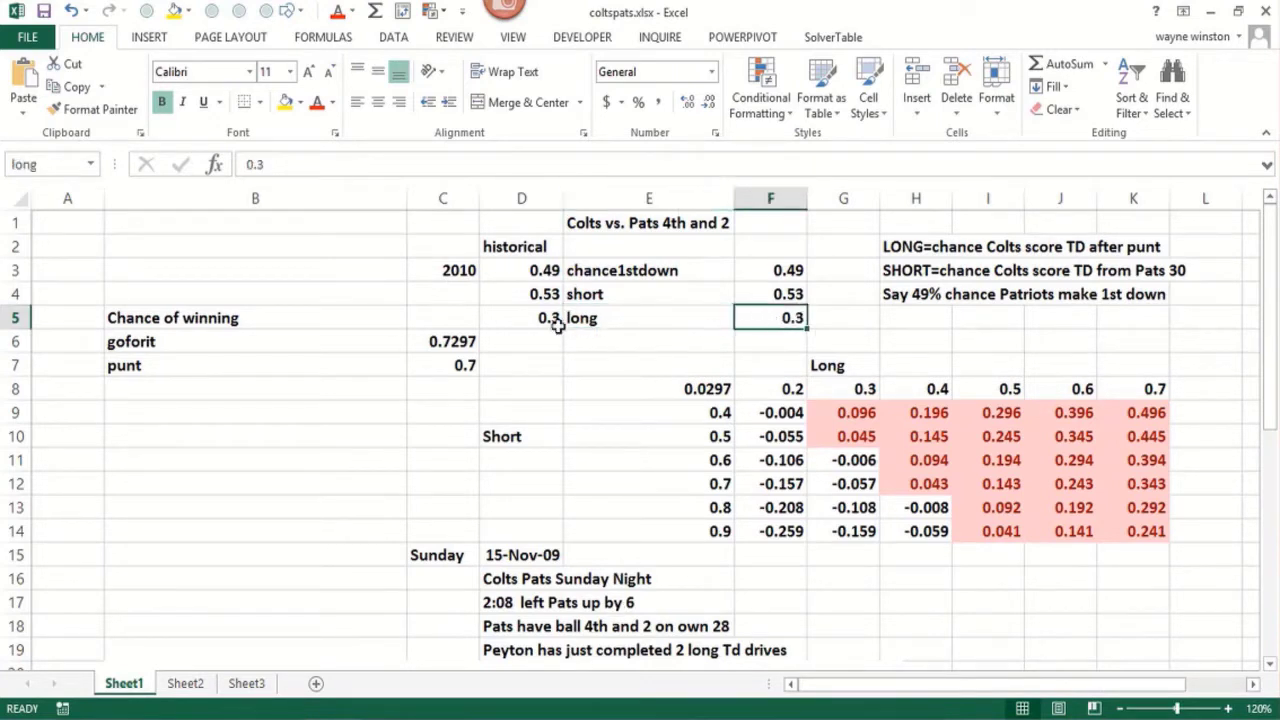
left_click(530, 316)
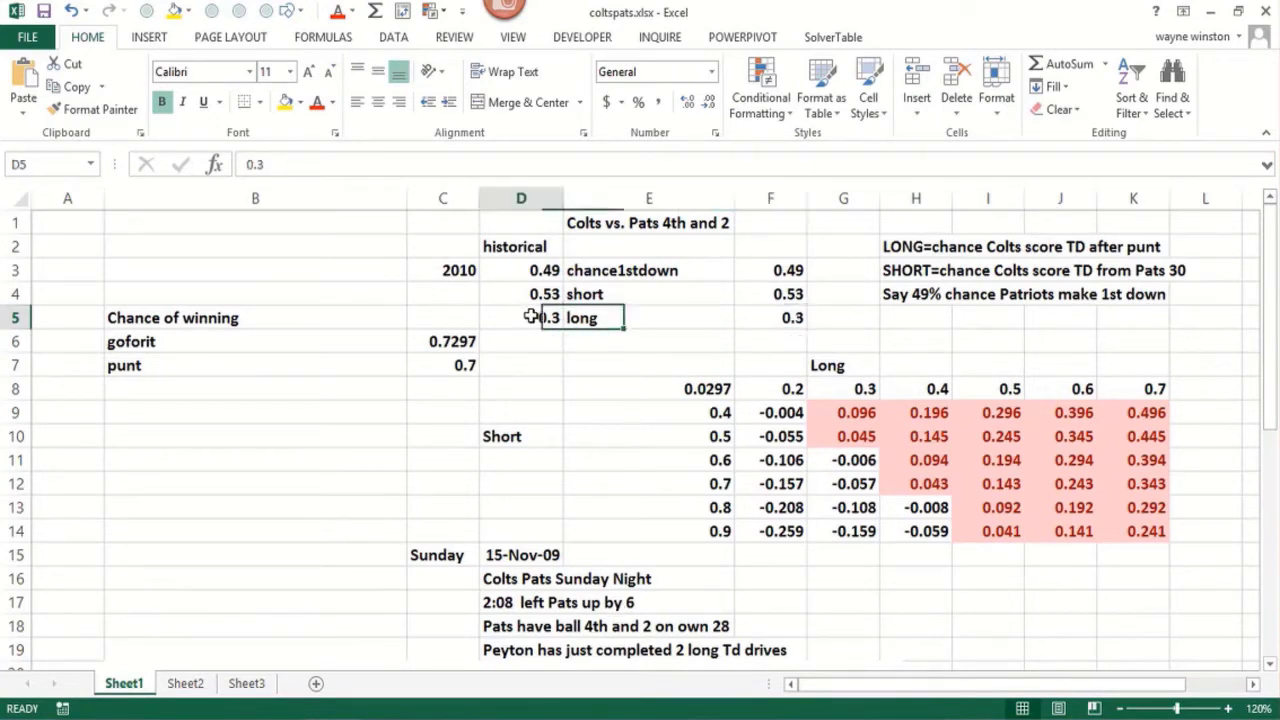
left_click(792, 318)
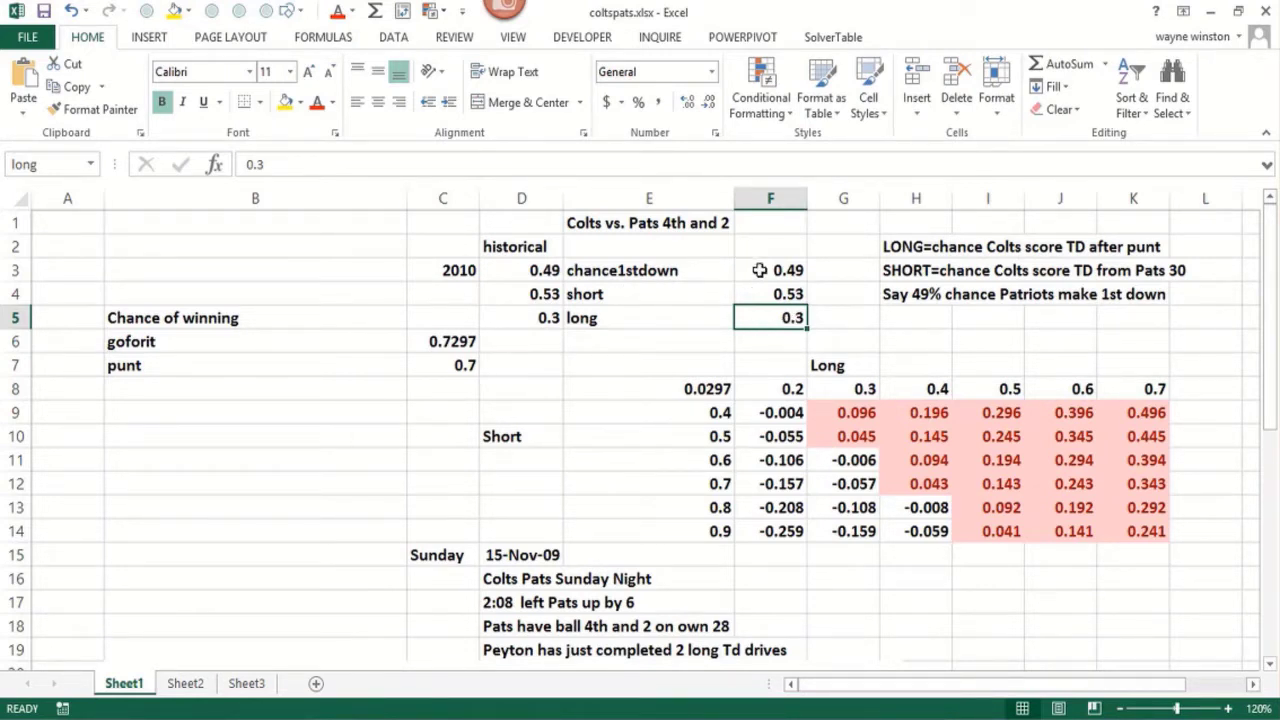
Step: Highlight the three probability inputs in F3:F5 with a yellow fill
left_click_drag(757, 270, 768, 316)
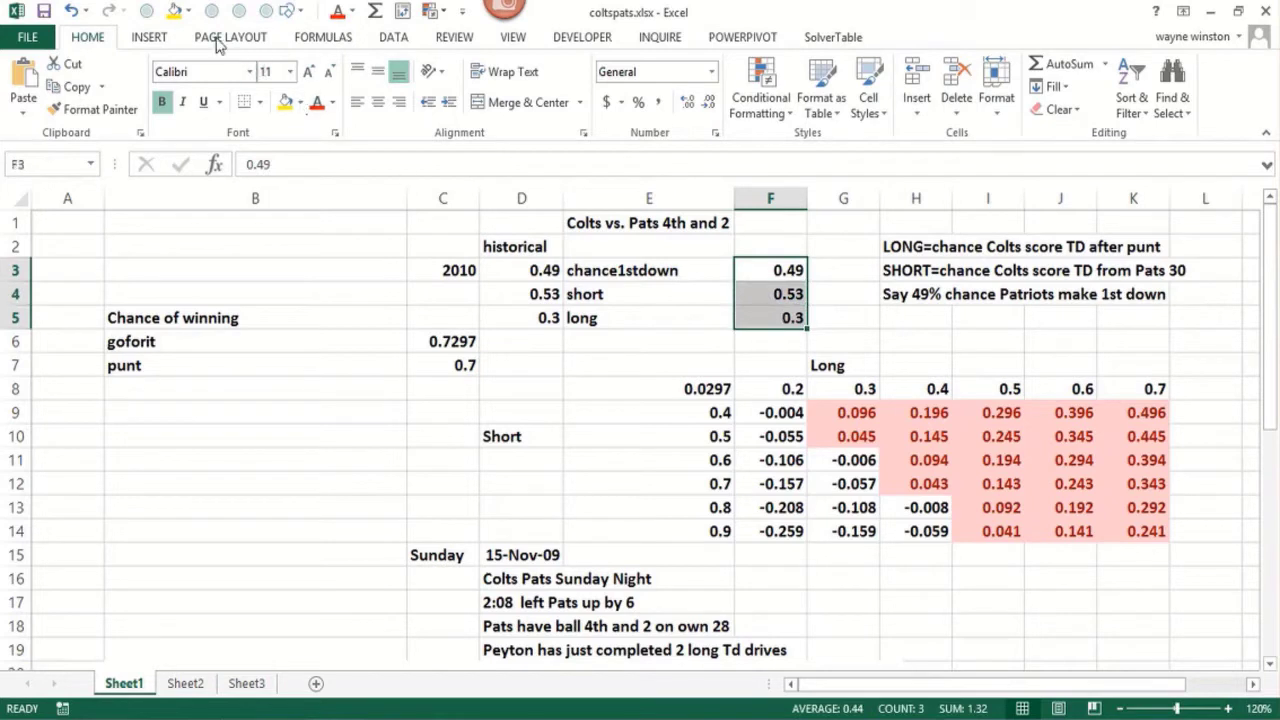
left_click(173, 11)
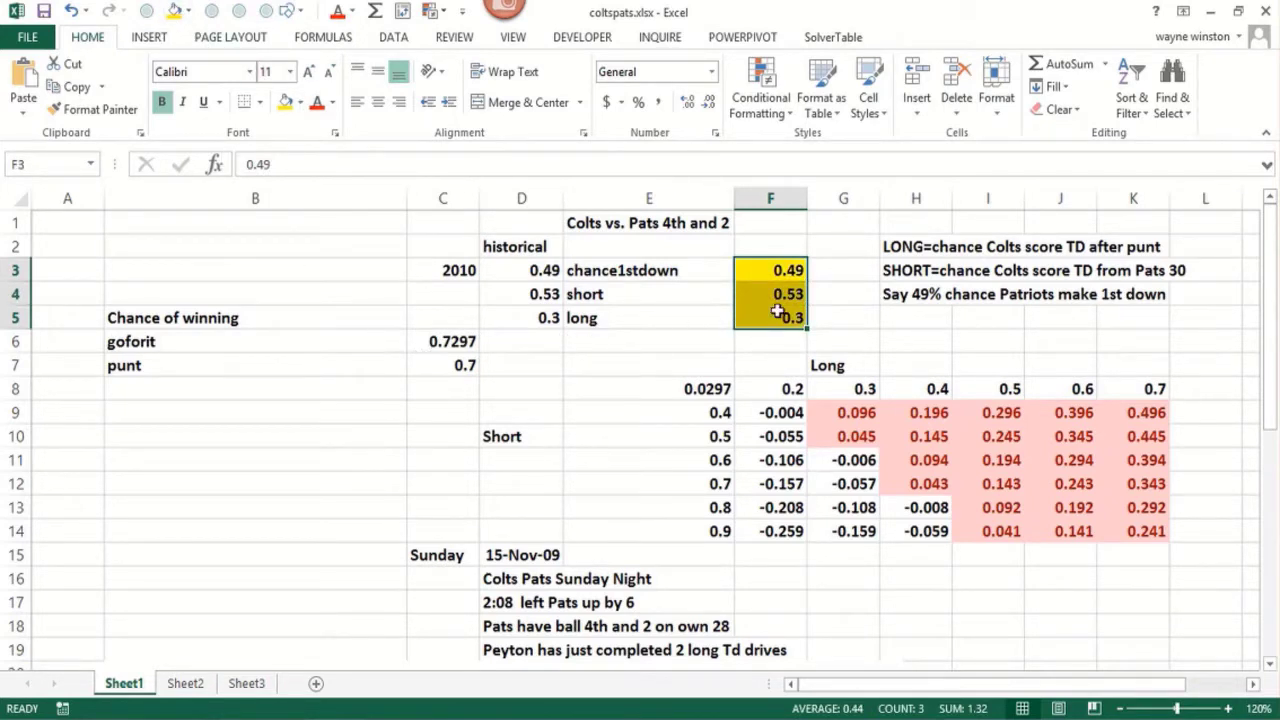
left_click(742, 318)
Step: Examine the goforit and punt win-chance formulas in C6 and C7, together with the definition of SHORT in H3
left_click(447, 366)
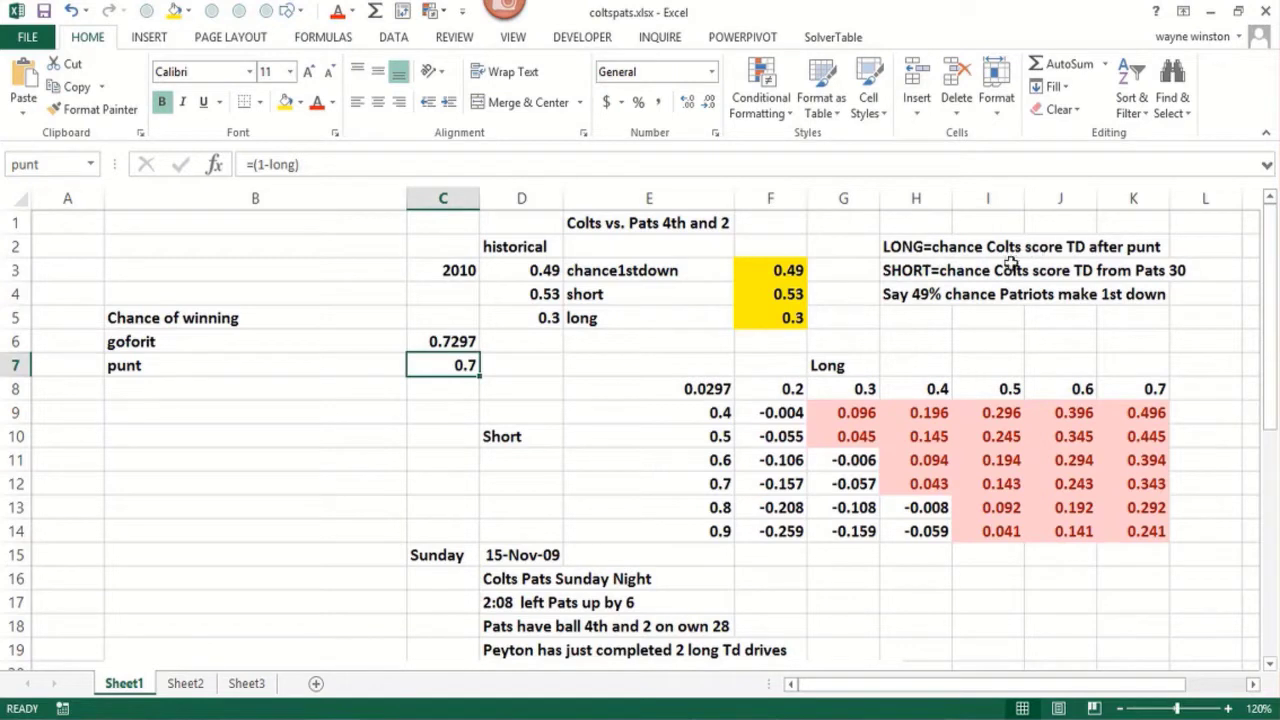
left_click(448, 340)
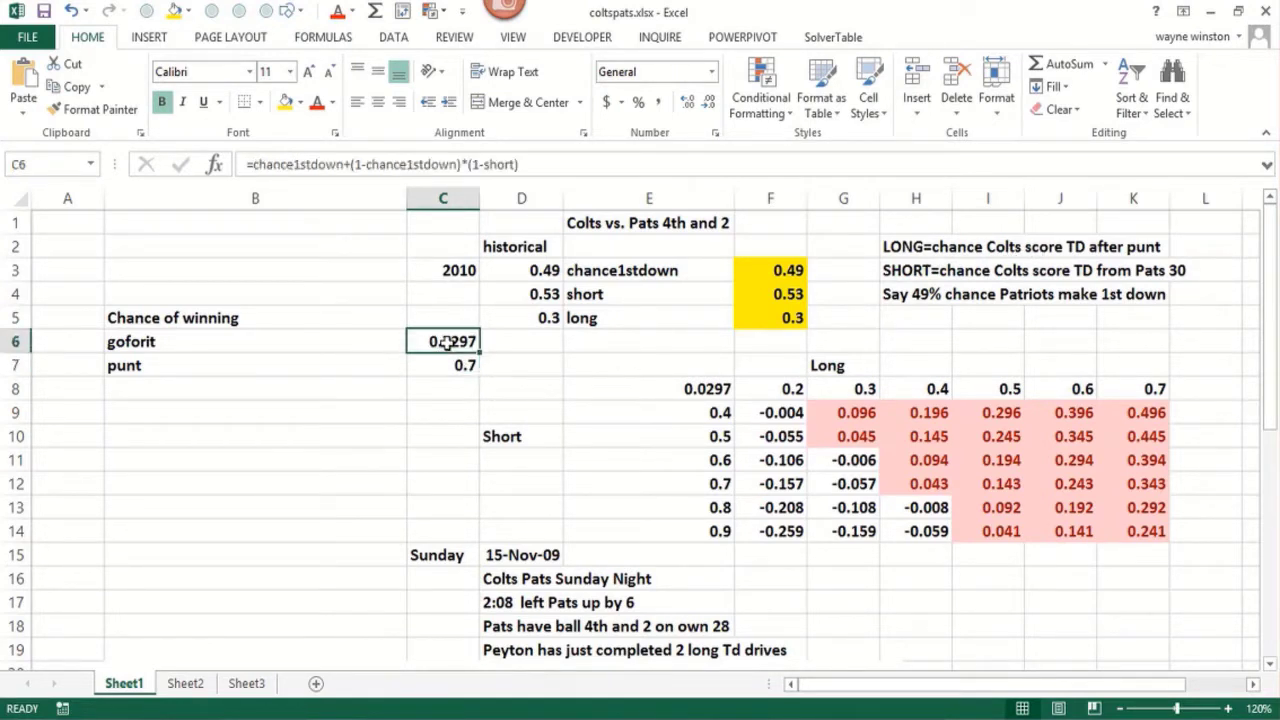
left_click(447, 367)
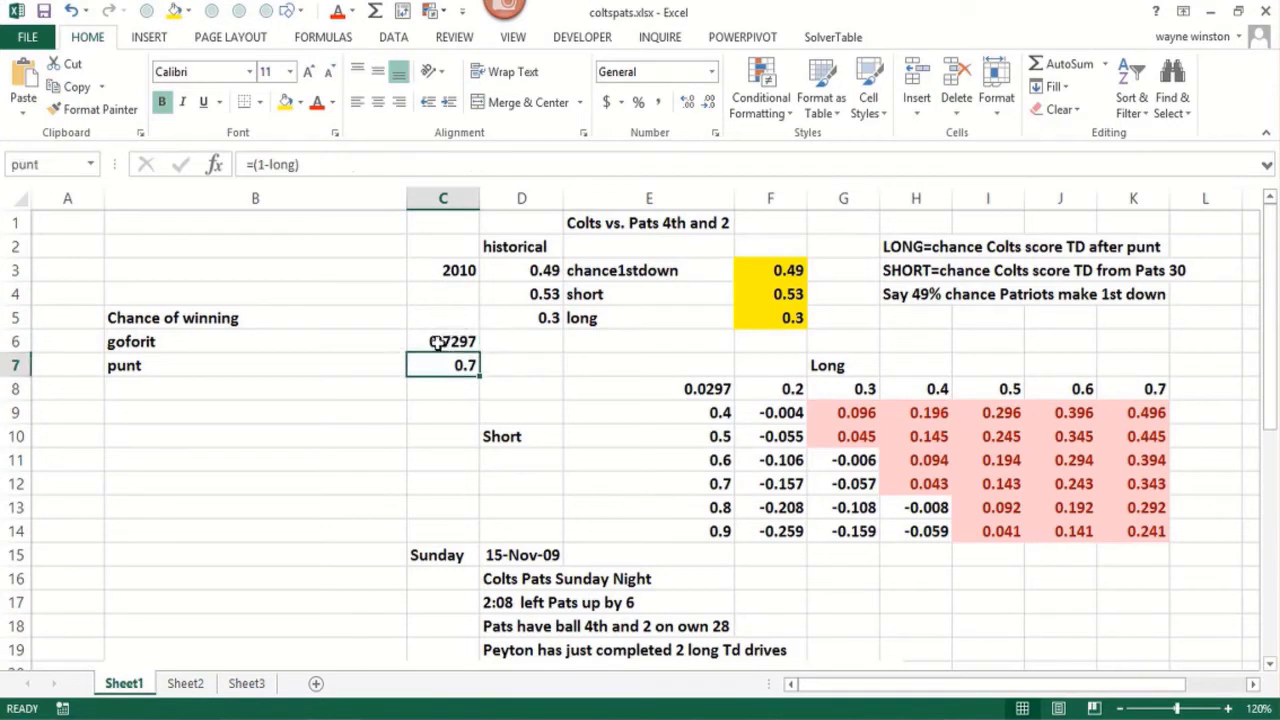
left_click(438, 342)
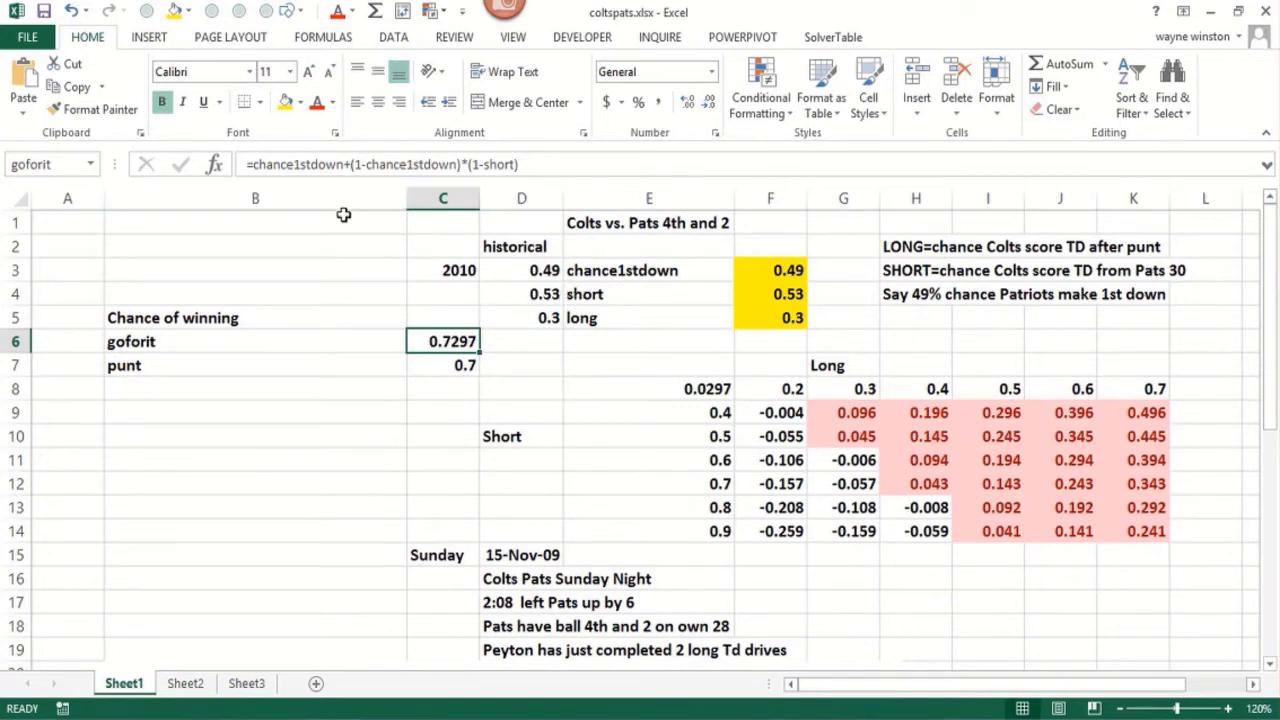
left_click(773, 269)
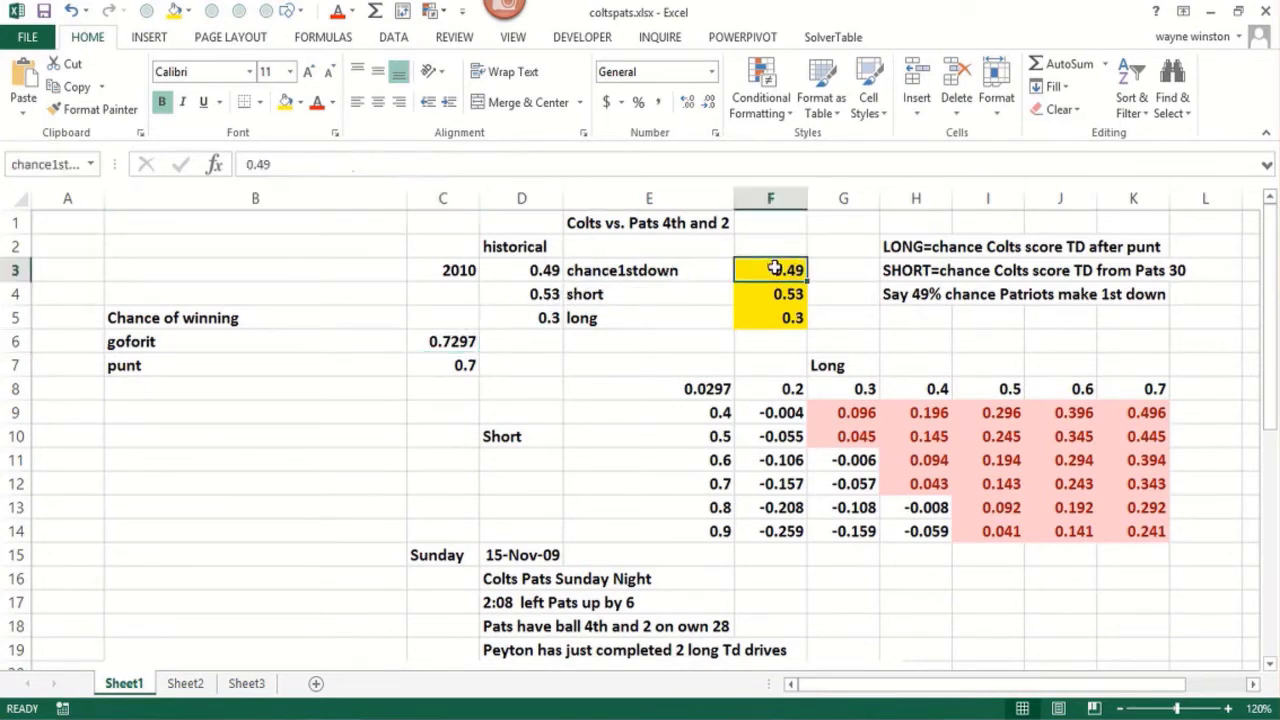
left_click(455, 342)
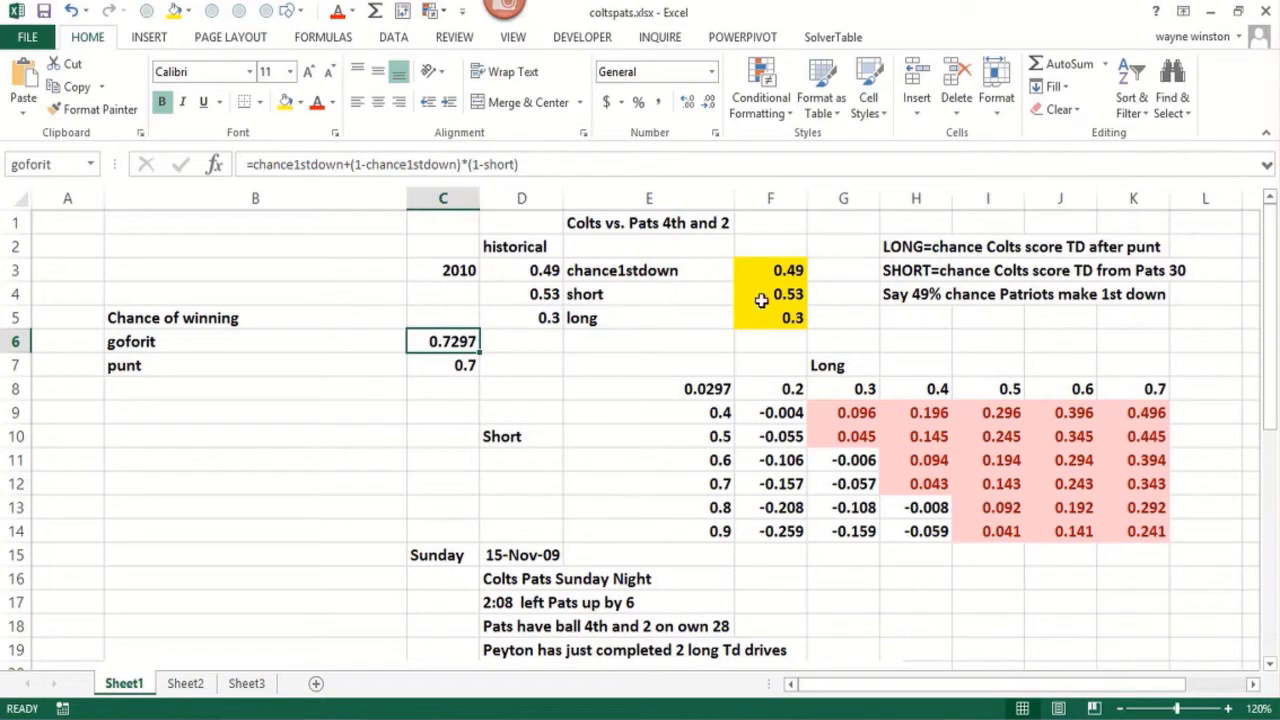
left_click(1080, 275)
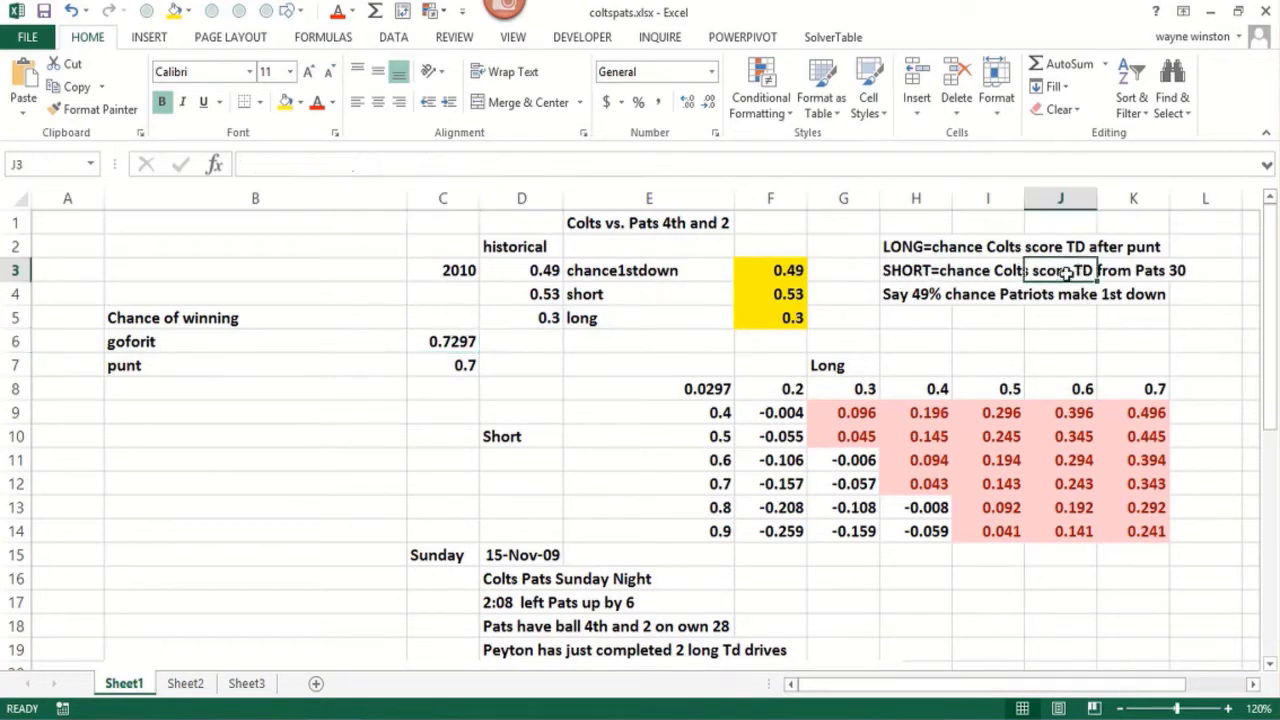
left_click(889, 266)
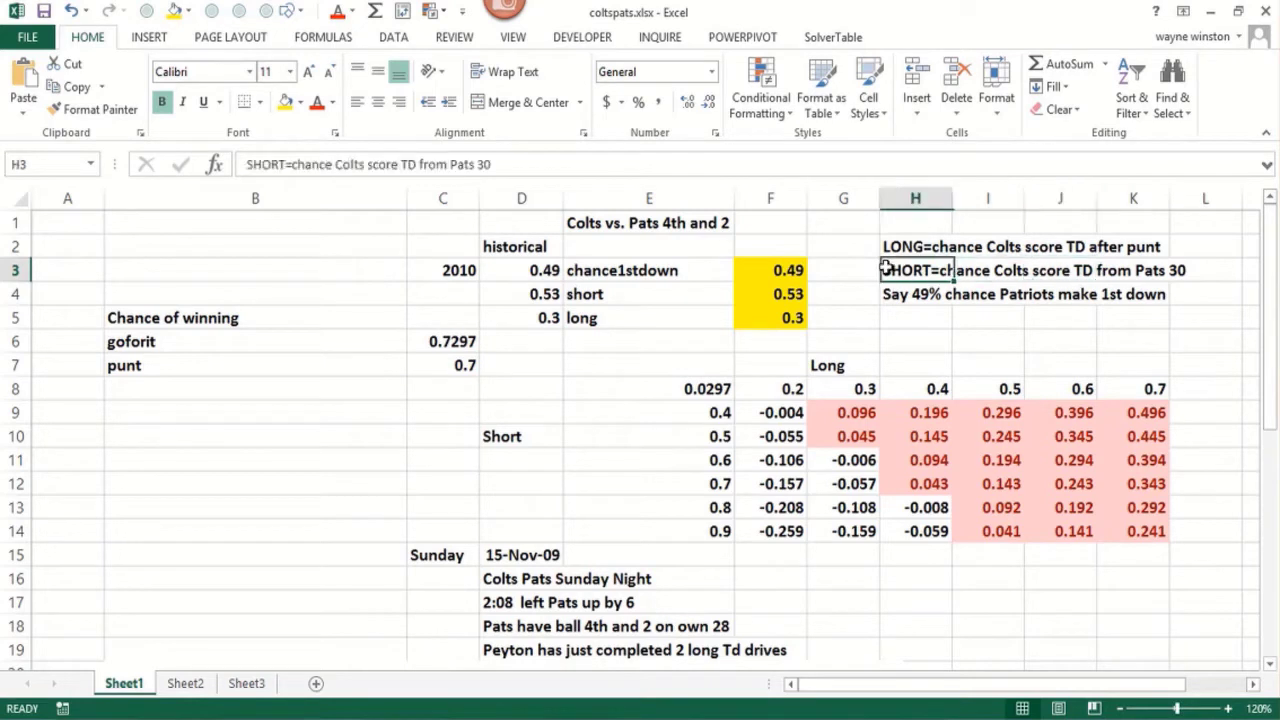
Step: Edit the definition in H3 to read "SHORT=chance Colts score TD from Pats28"
left_click(494, 165)
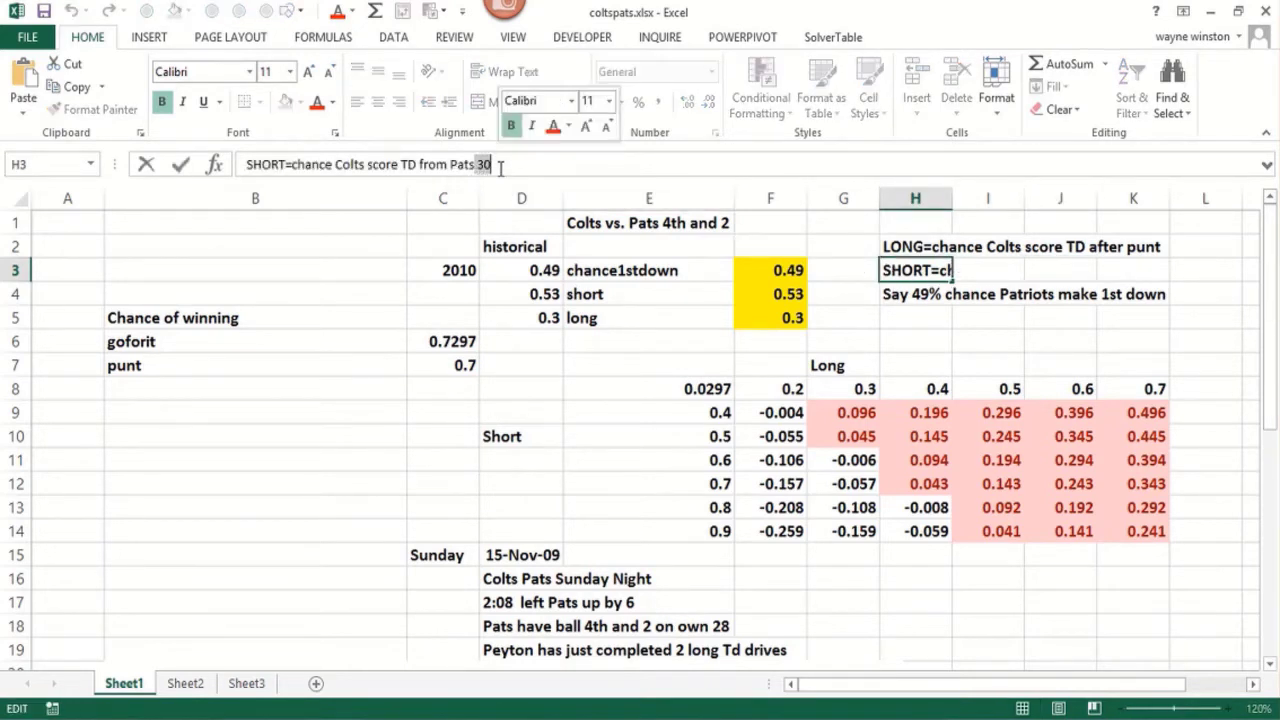
key("BackSpace")
key("BackSpace")
key("BackSpace")
type("28")
key("Return")
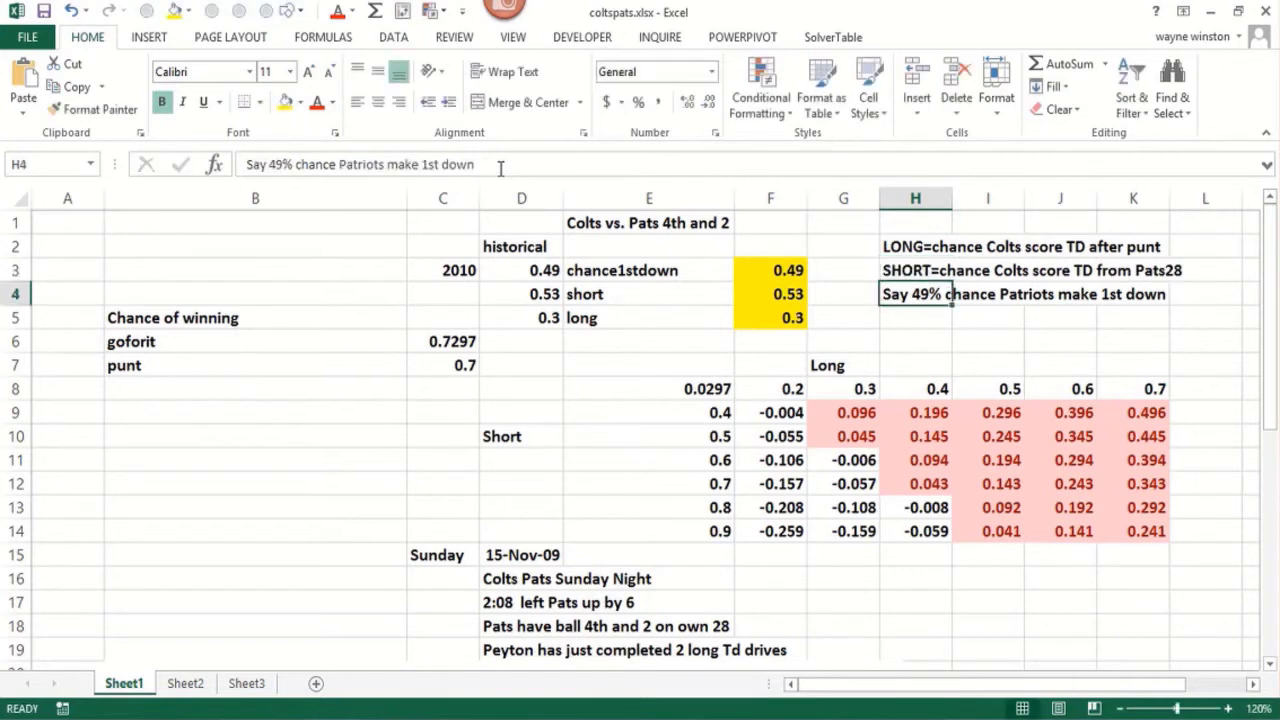
Step: Examine the win-chance formulas for goforit in C6 and punt in C7, along with the chance1stdown input in F3
left_click(463, 340)
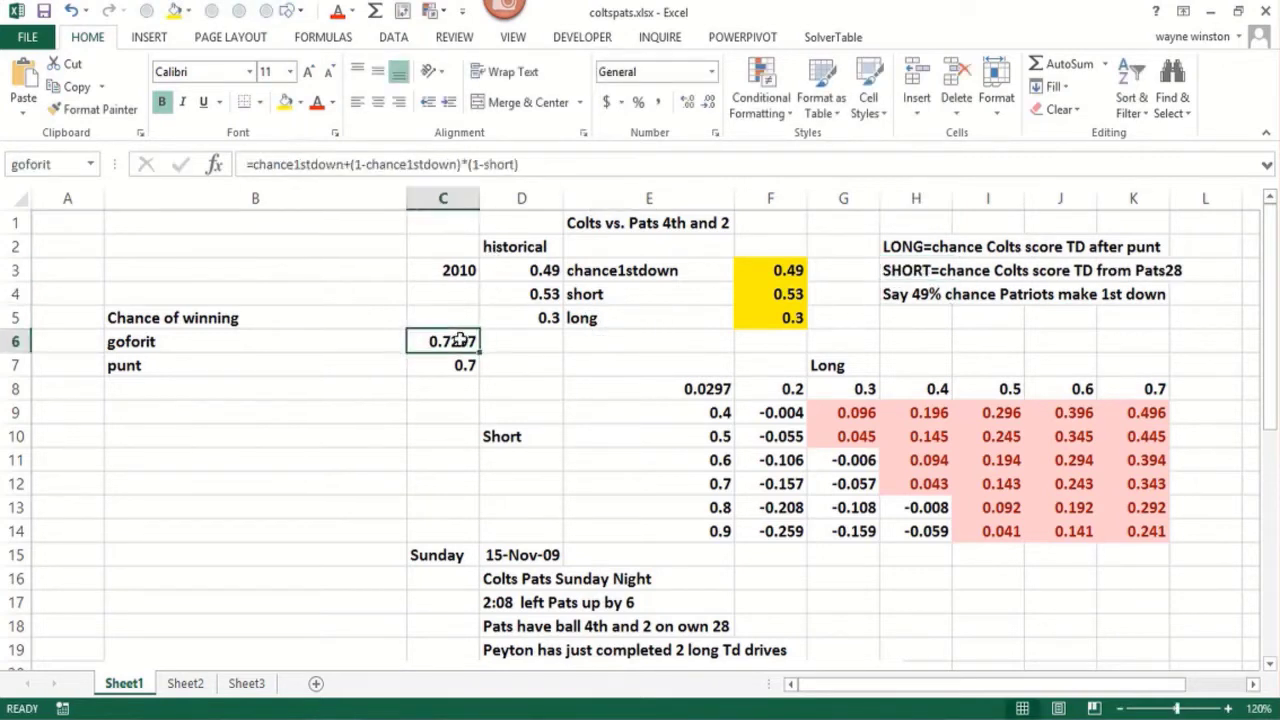
left_click(452, 365)
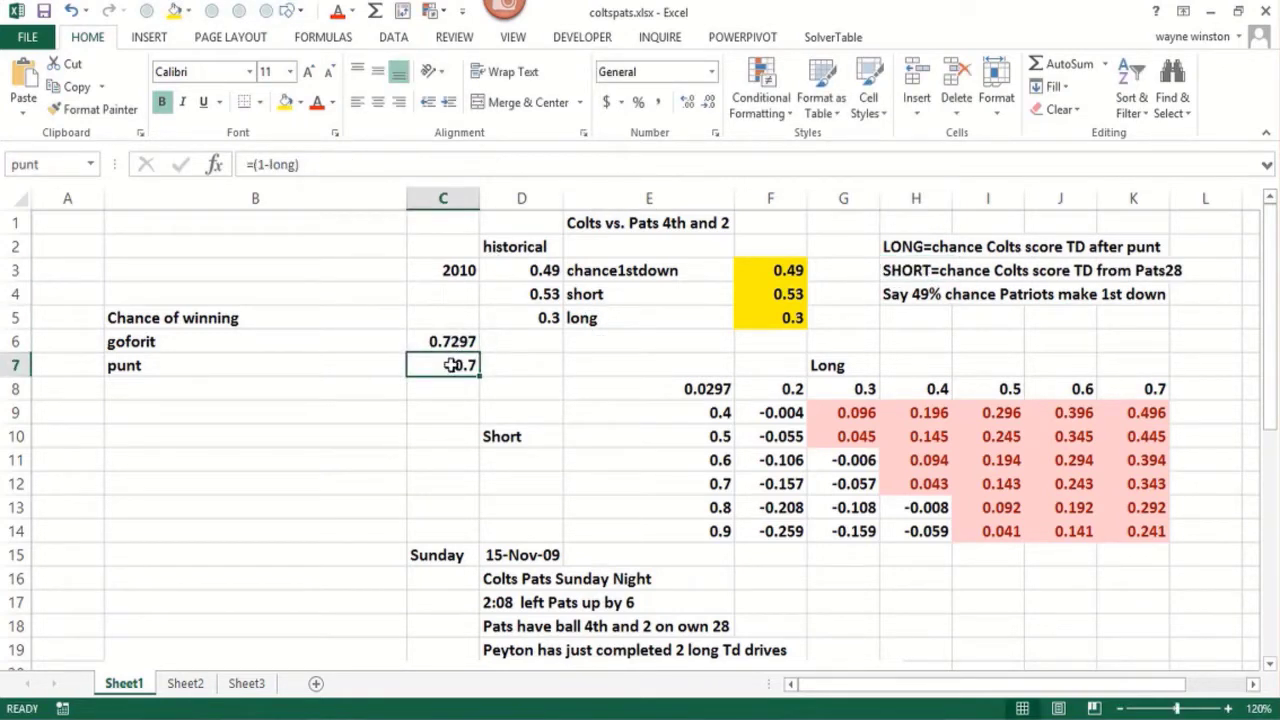
left_click(540, 390)
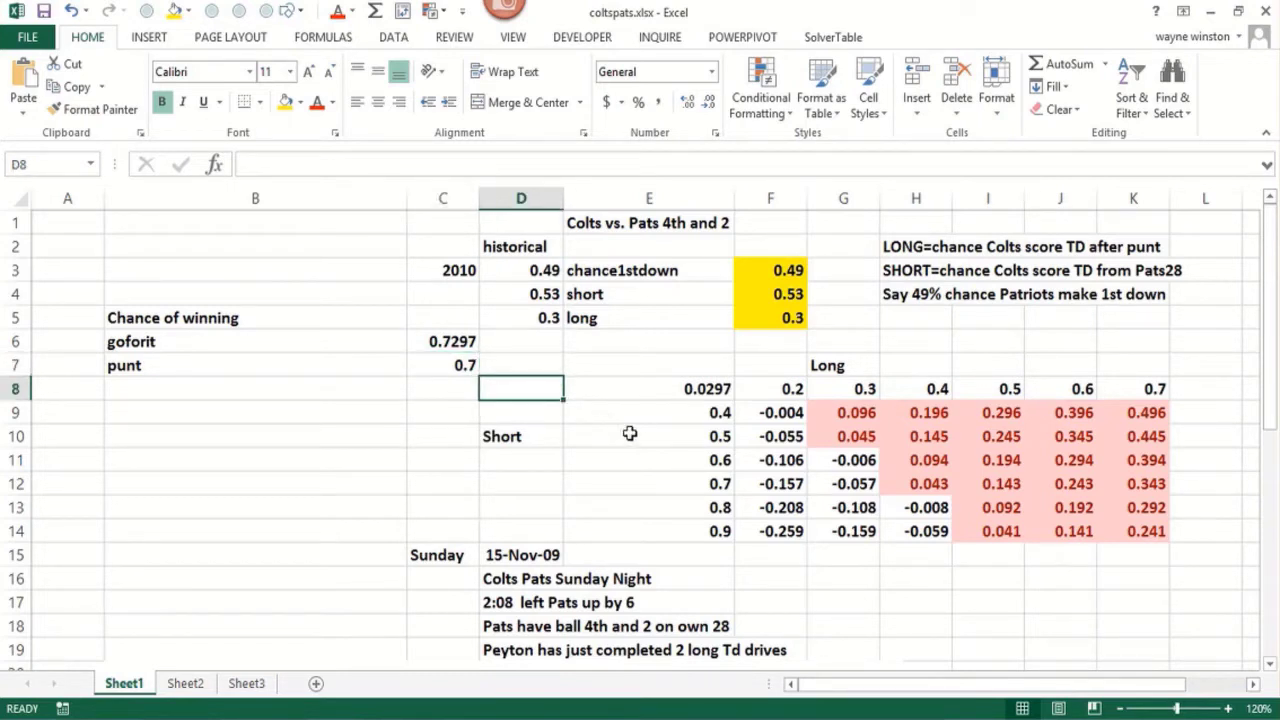
left_click(772, 271)
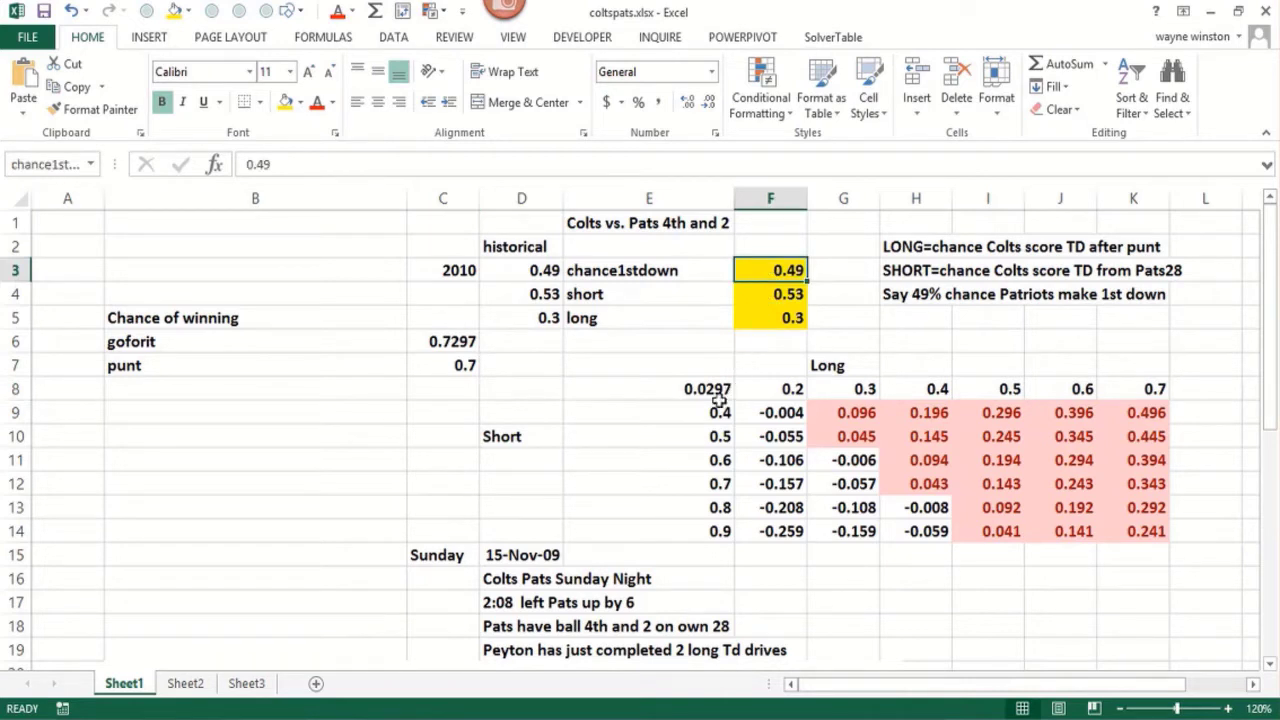
Step: Examine the two-way data table's short probabilities in E9:E14 and its long probabilities in F8:K8
left_click(696, 420)
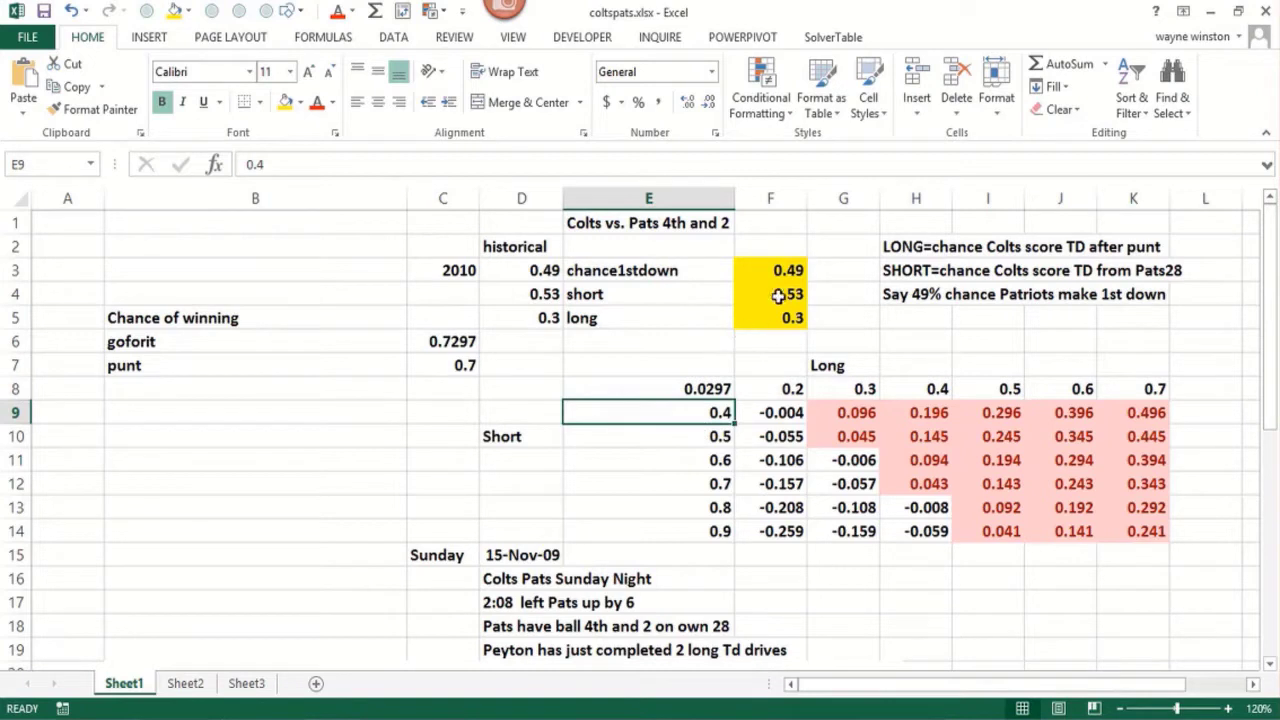
key("Down")
left_click(695, 457)
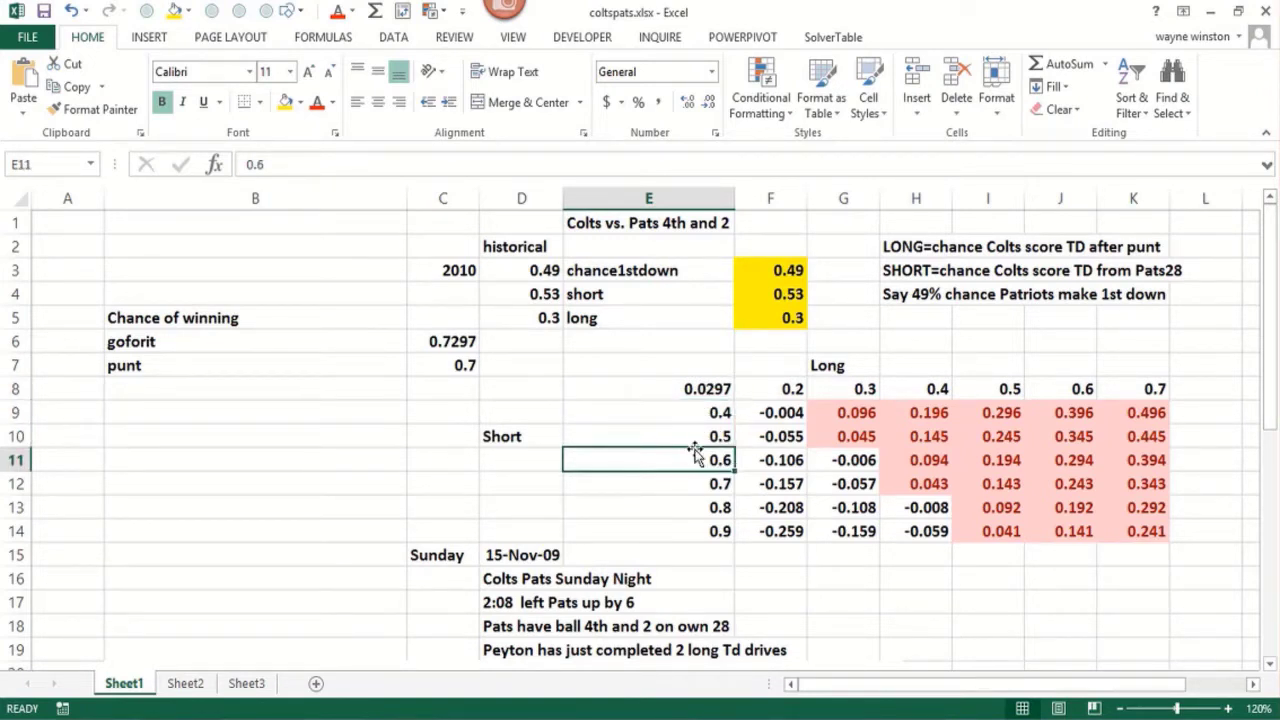
left_click(706, 411)
left_click(711, 489)
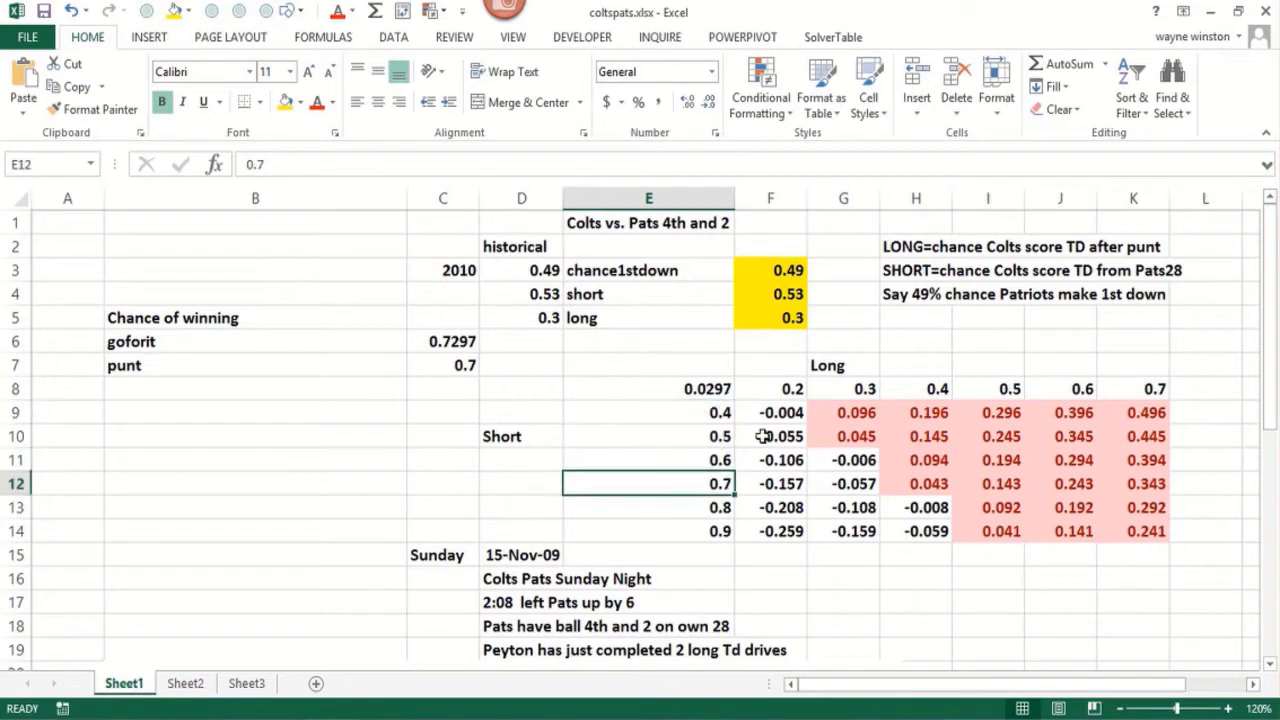
left_click(858, 390)
left_click(942, 390)
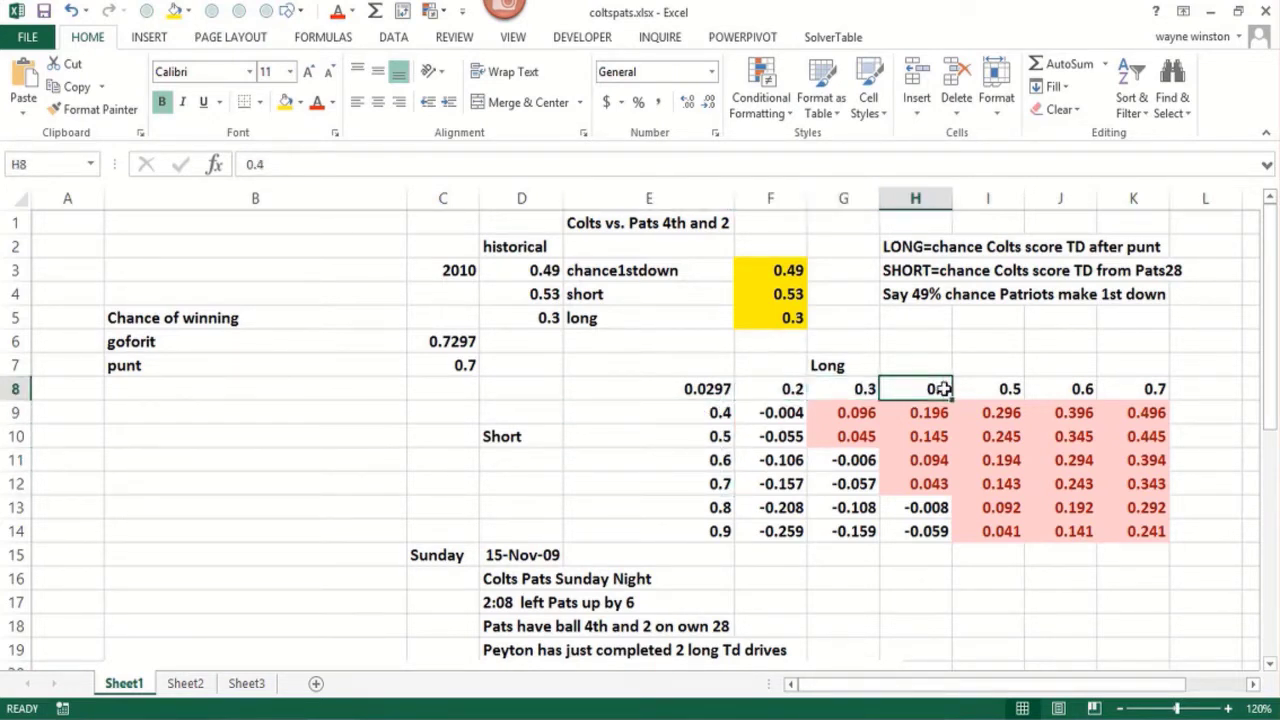
left_click(975, 389)
left_click(860, 388)
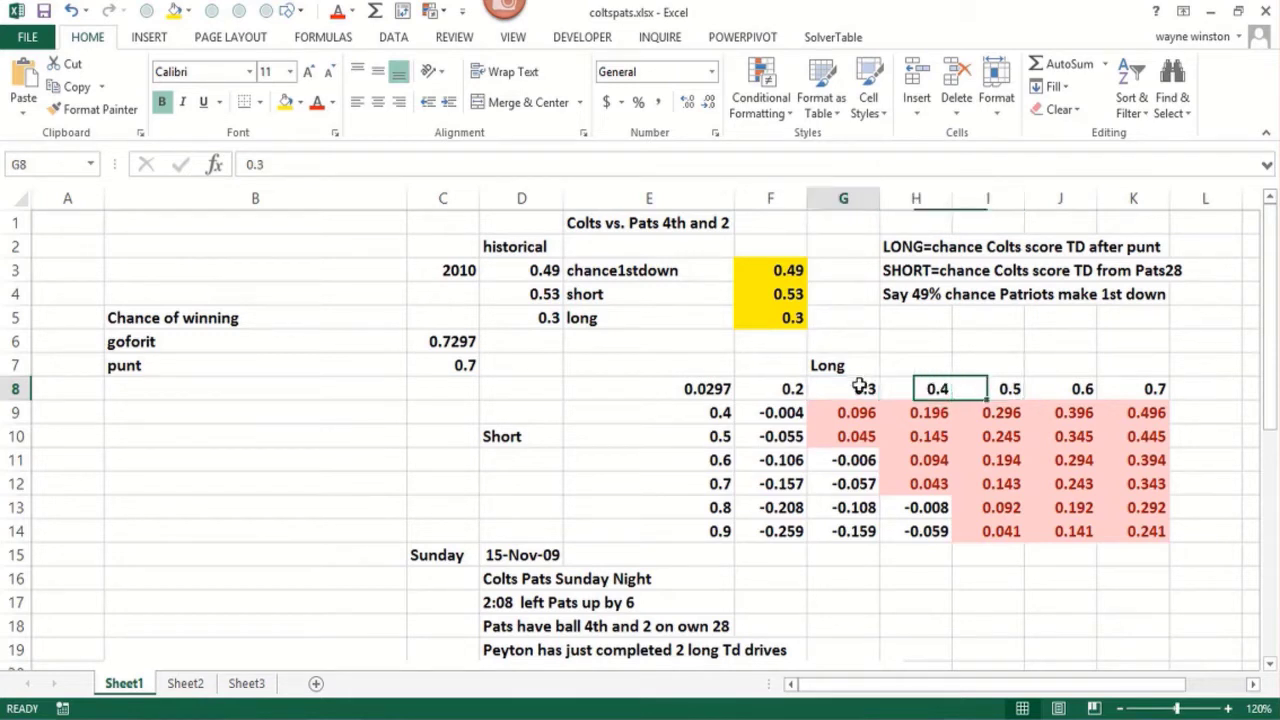
left_click(800, 386)
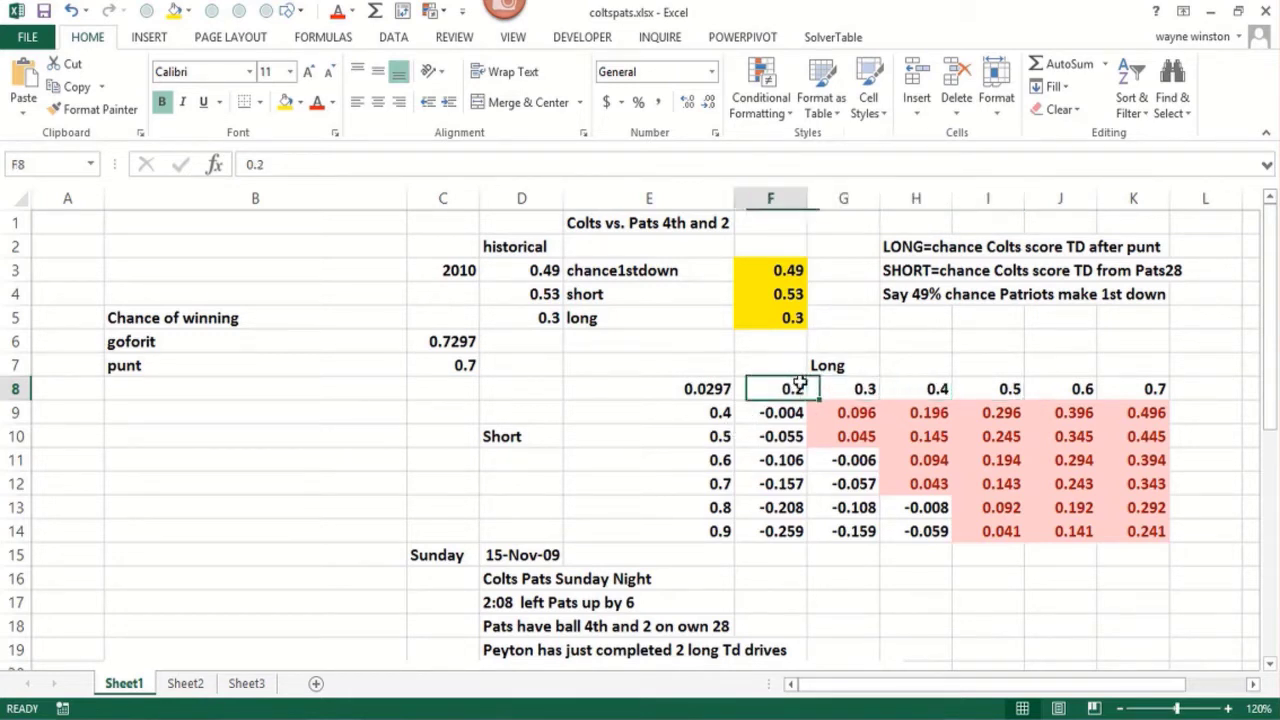
left_click(1150, 383)
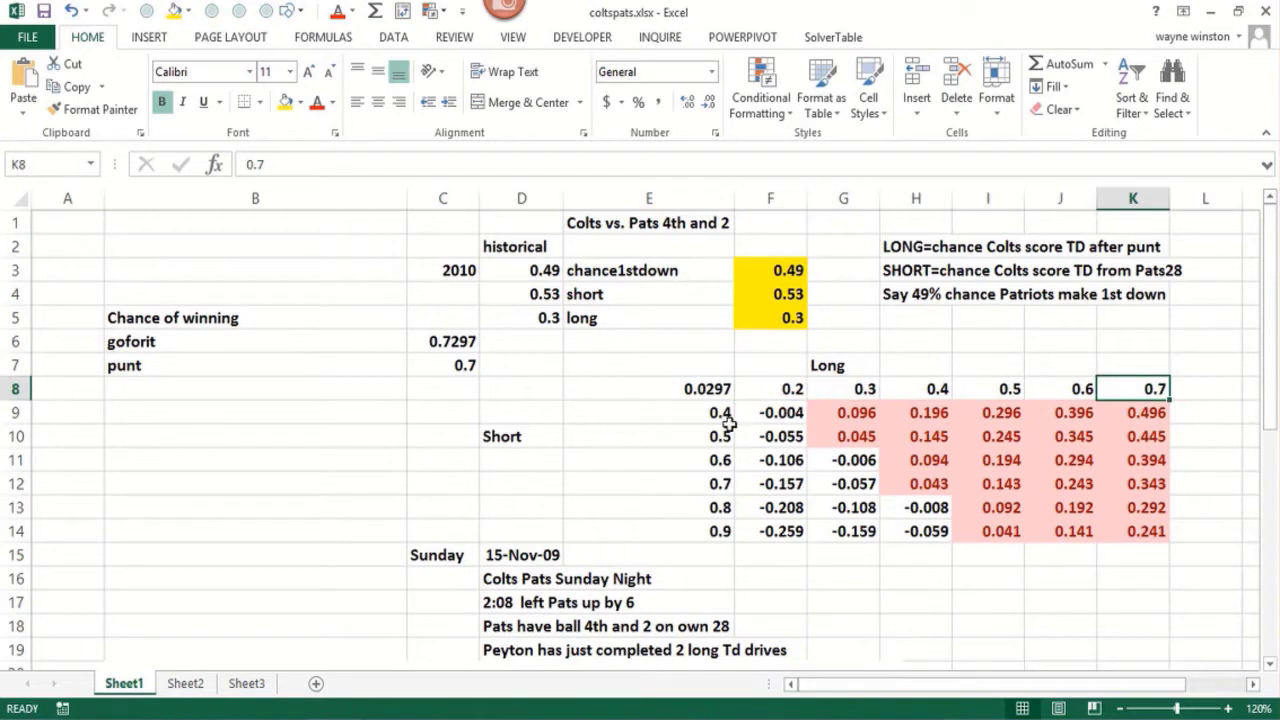
left_click(708, 531)
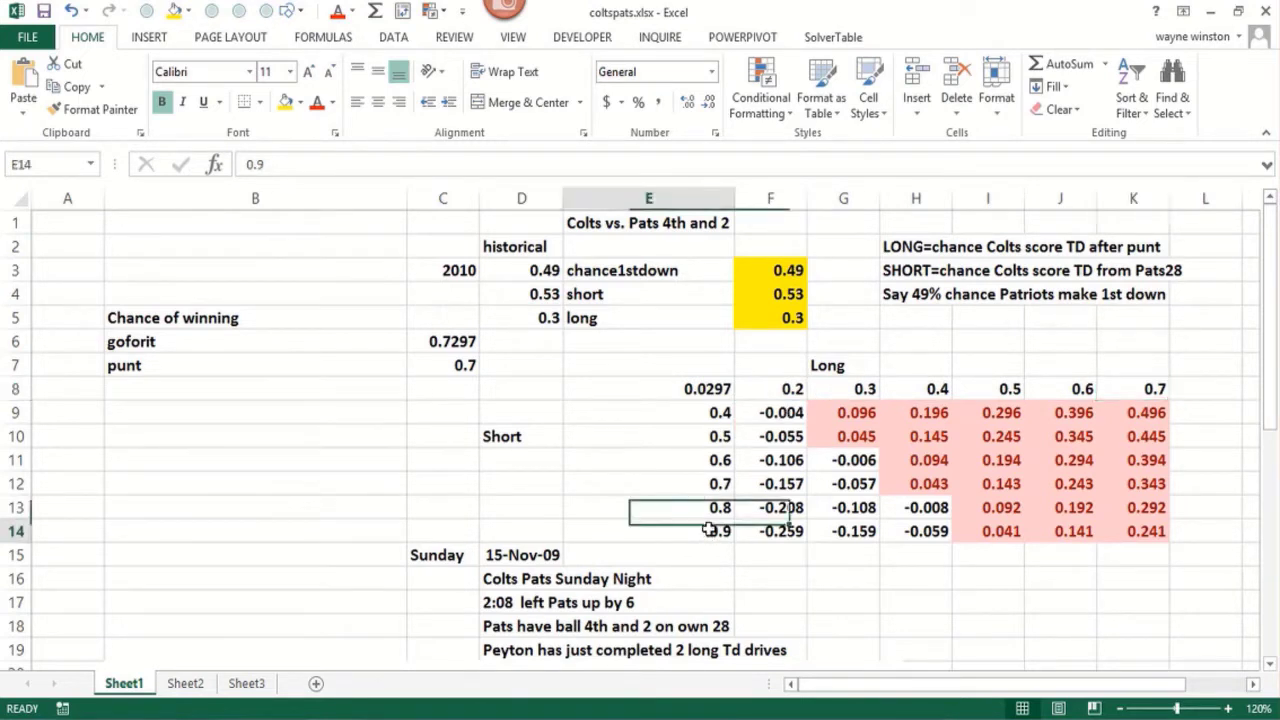
Step: Examine the data table's corner formula in E8 and the TABLE formula in F11, relating the long values in row 8 to input F5
left_click(690, 398)
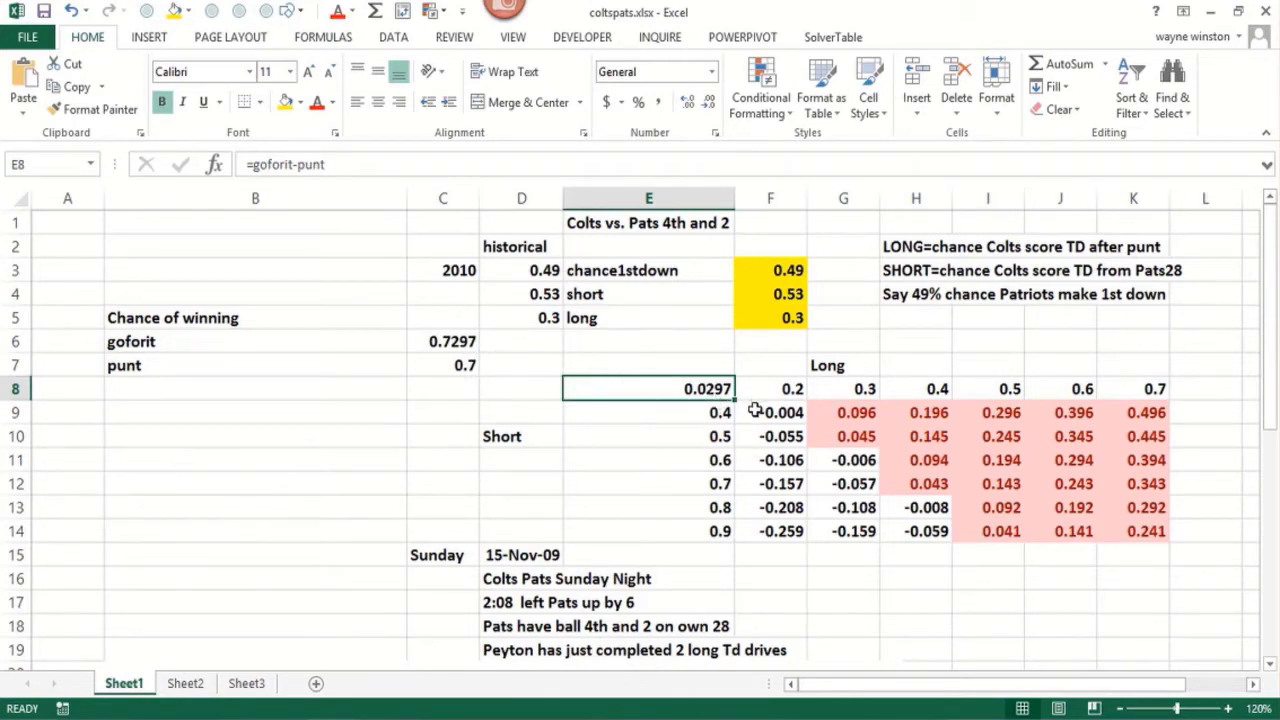
left_click(790, 455)
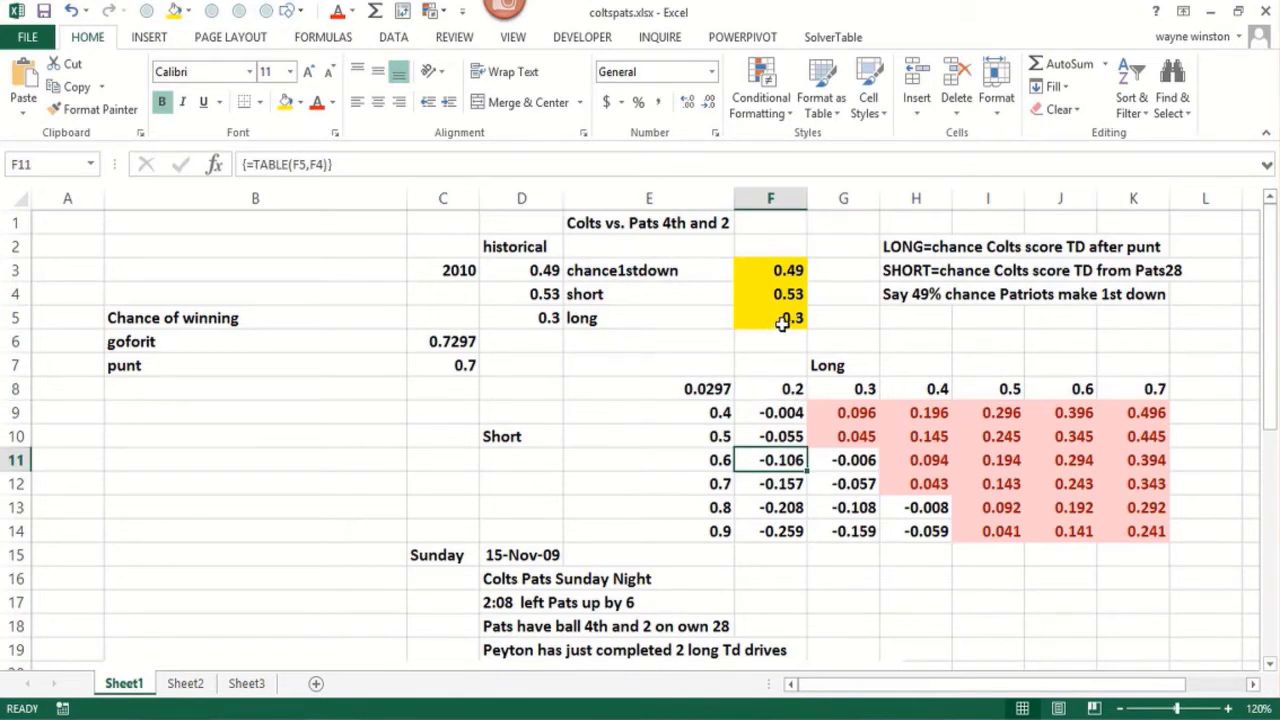
left_click(840, 385)
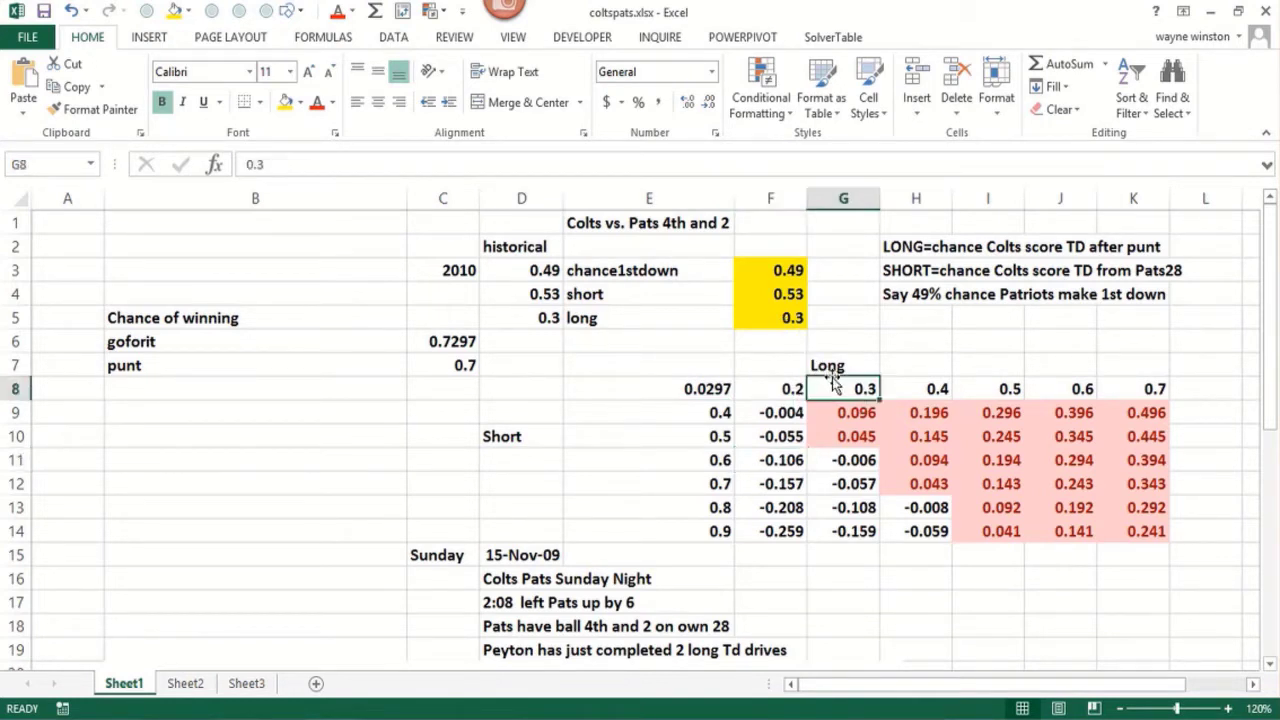
left_click(781, 320)
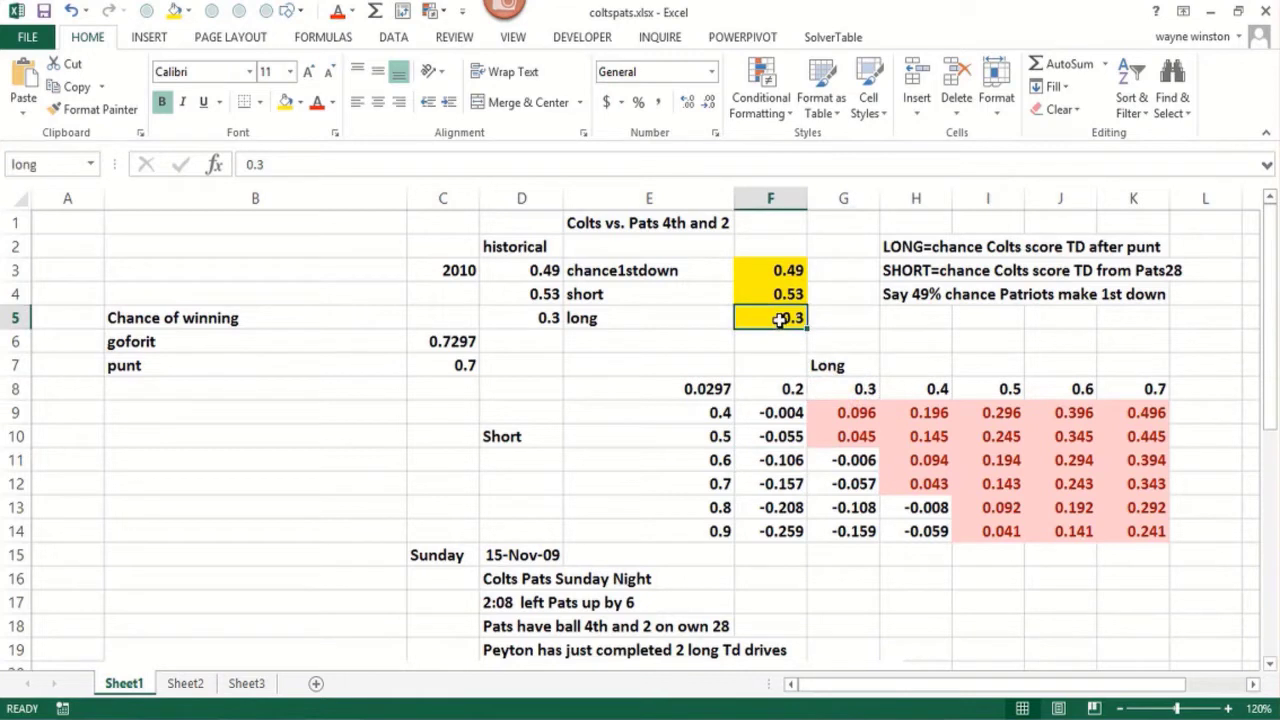
left_click(782, 464)
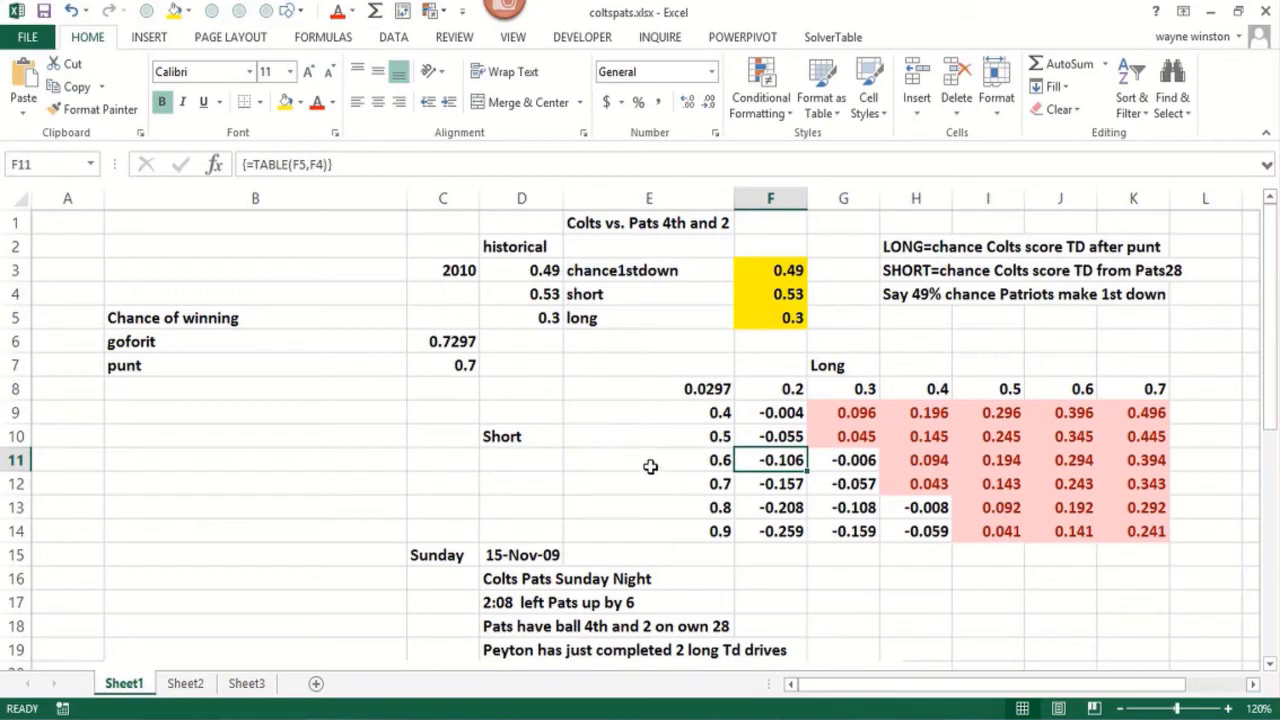
left_click(692, 344)
left_click(684, 364)
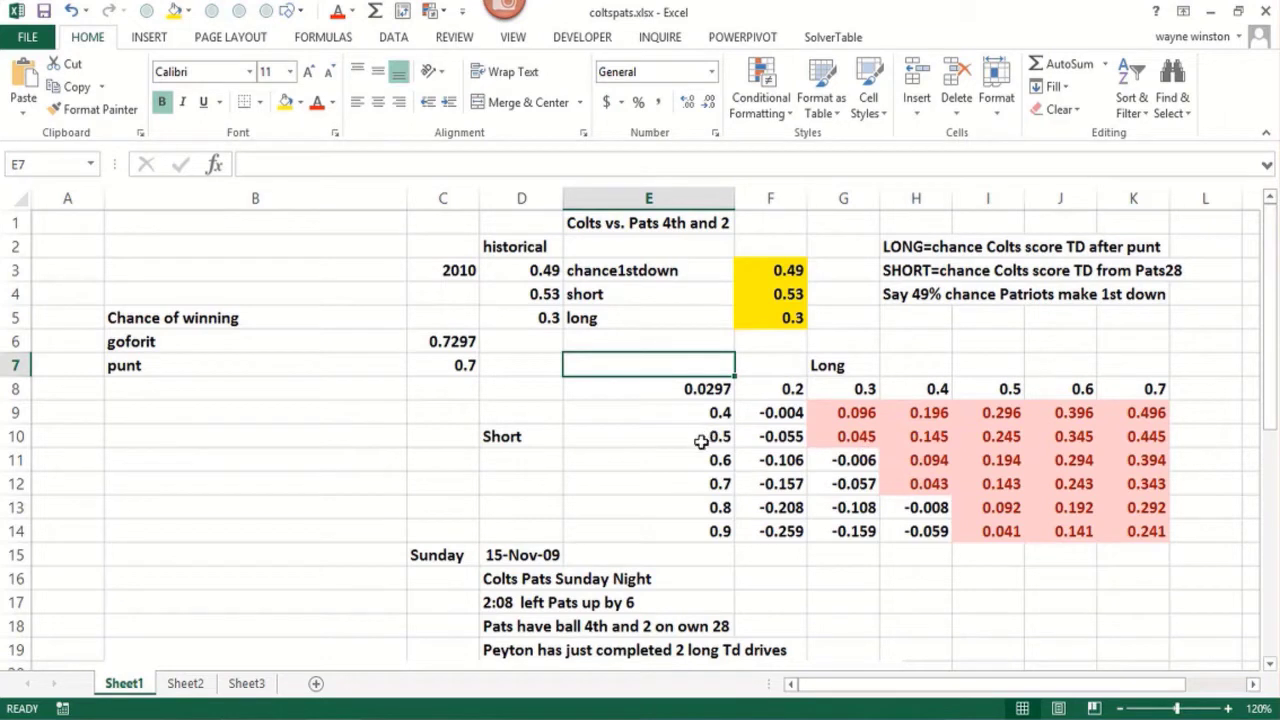
Step: Set the chance1stdown probability in F3 to 0.6
left_click(766, 276)
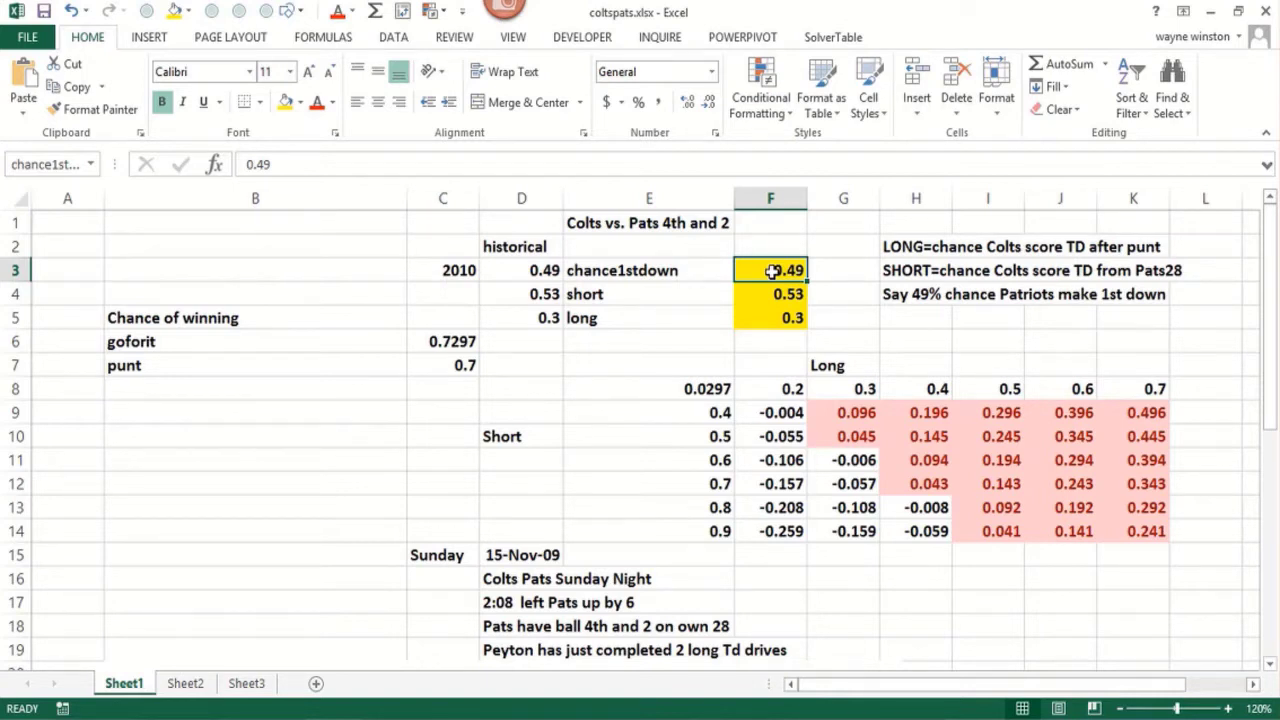
type(".6")
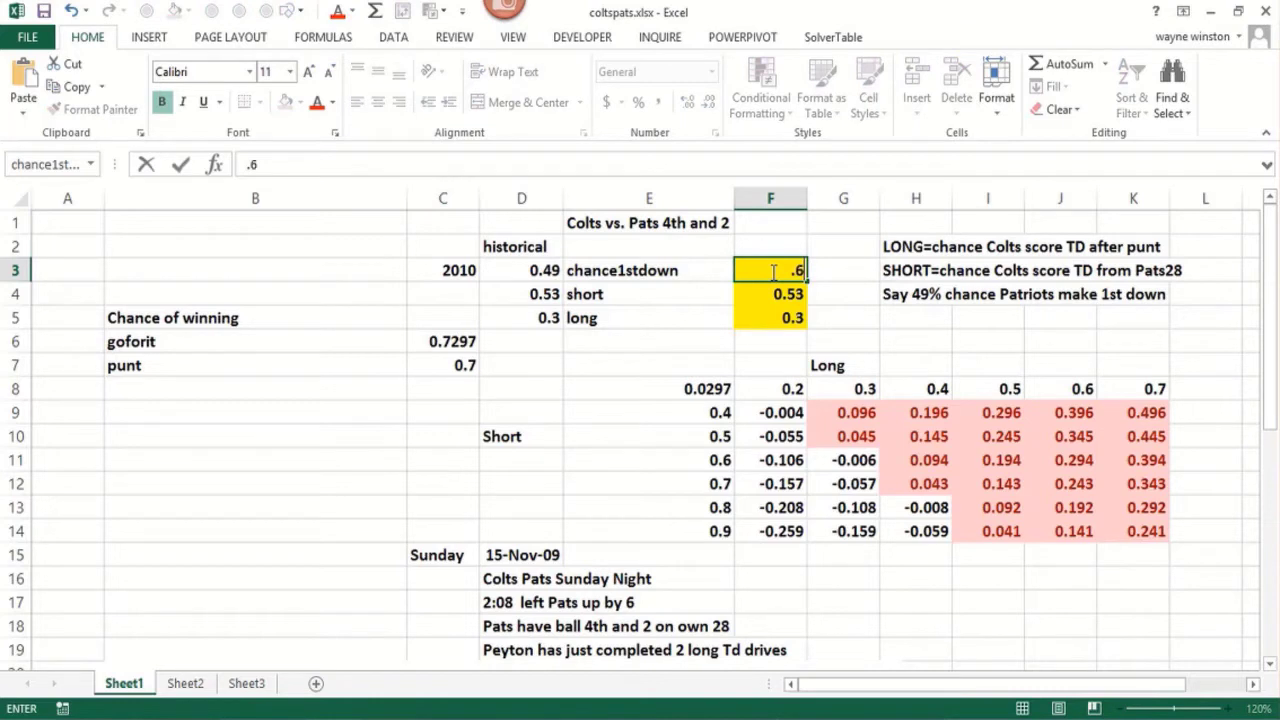
key("Return")
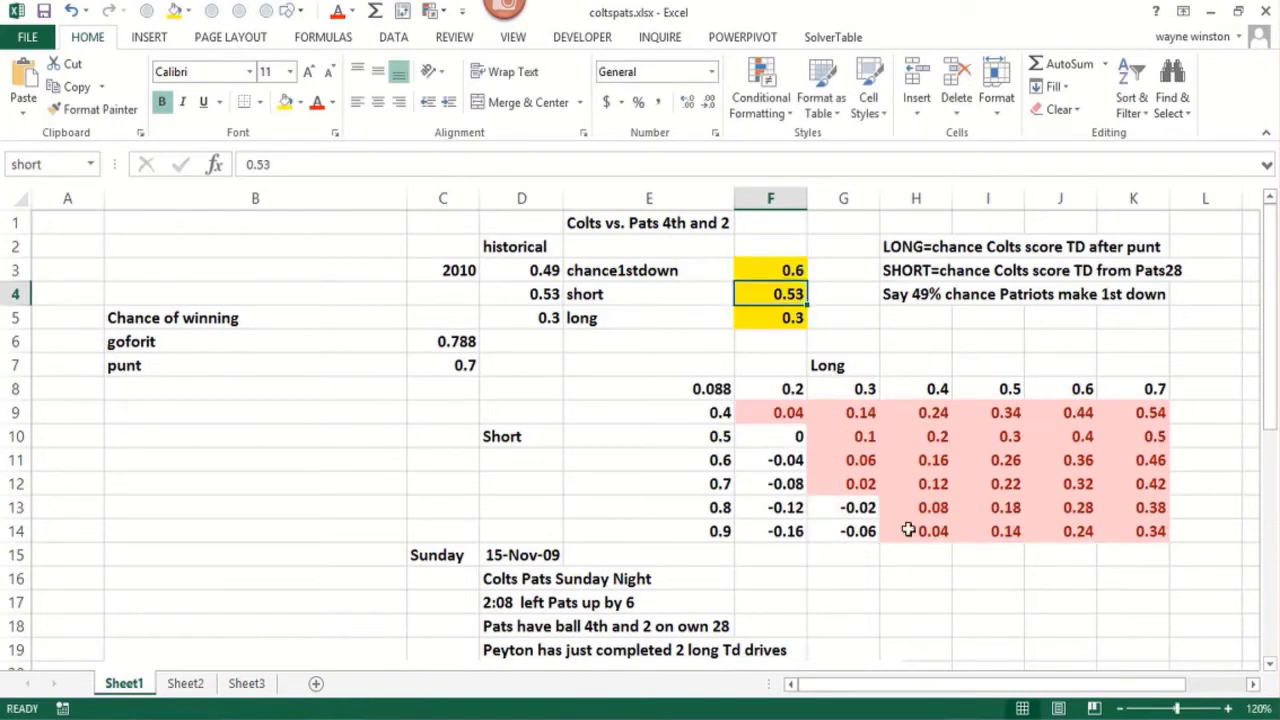
Step: Examine the recalculated data table results for short probabilities of 0.6 to 0.9 with a long probability of 0.2
left_click(787, 461)
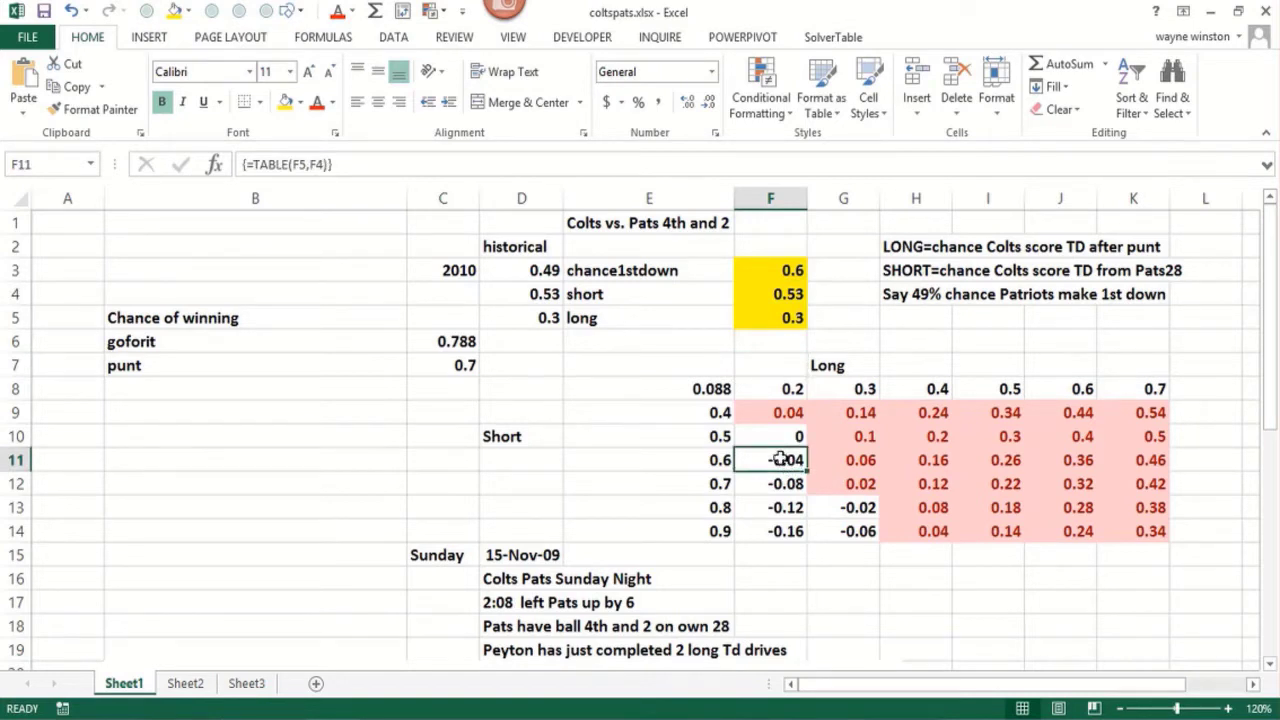
left_click(720, 460)
left_click(766, 455)
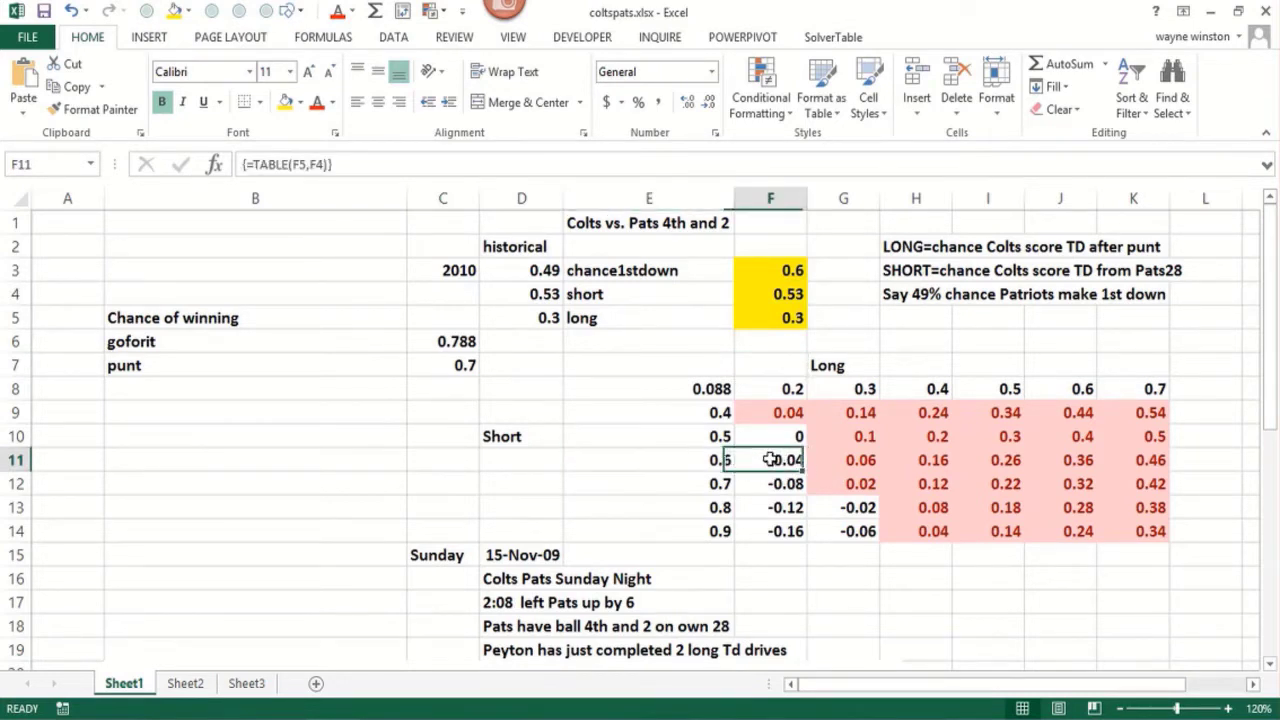
left_click_drag(703, 460, 691, 531)
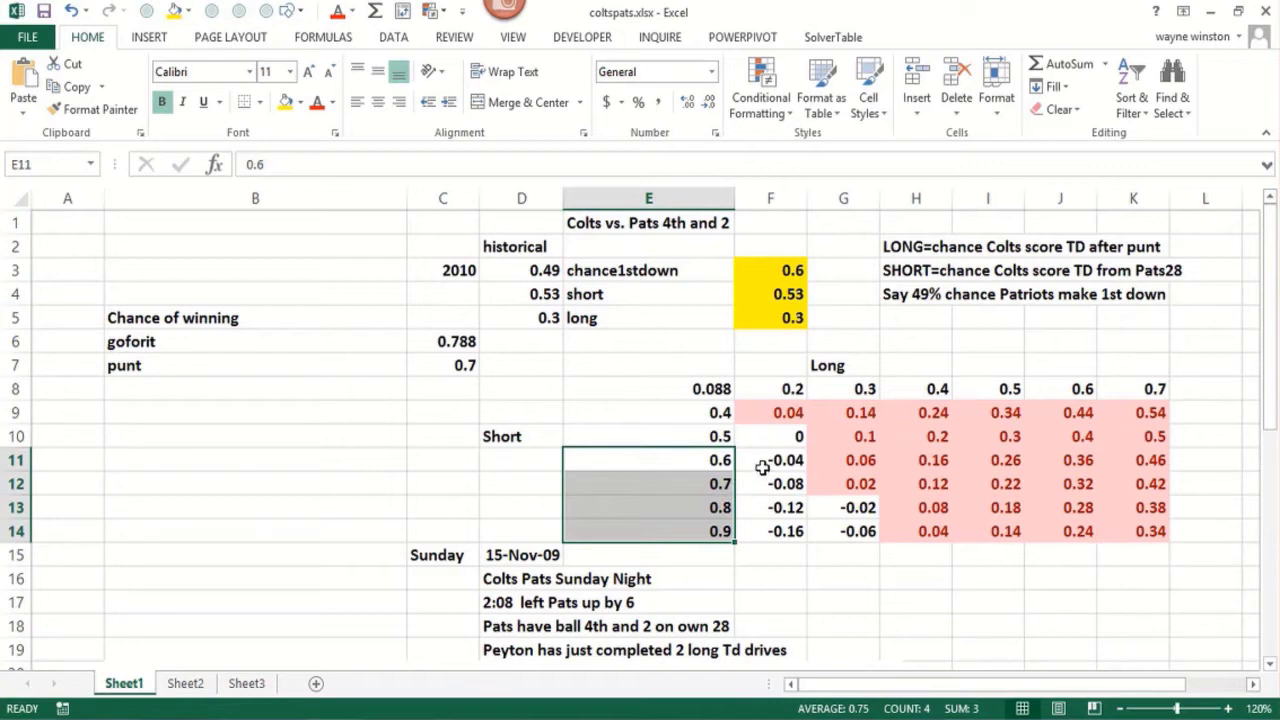
left_click(781, 385)
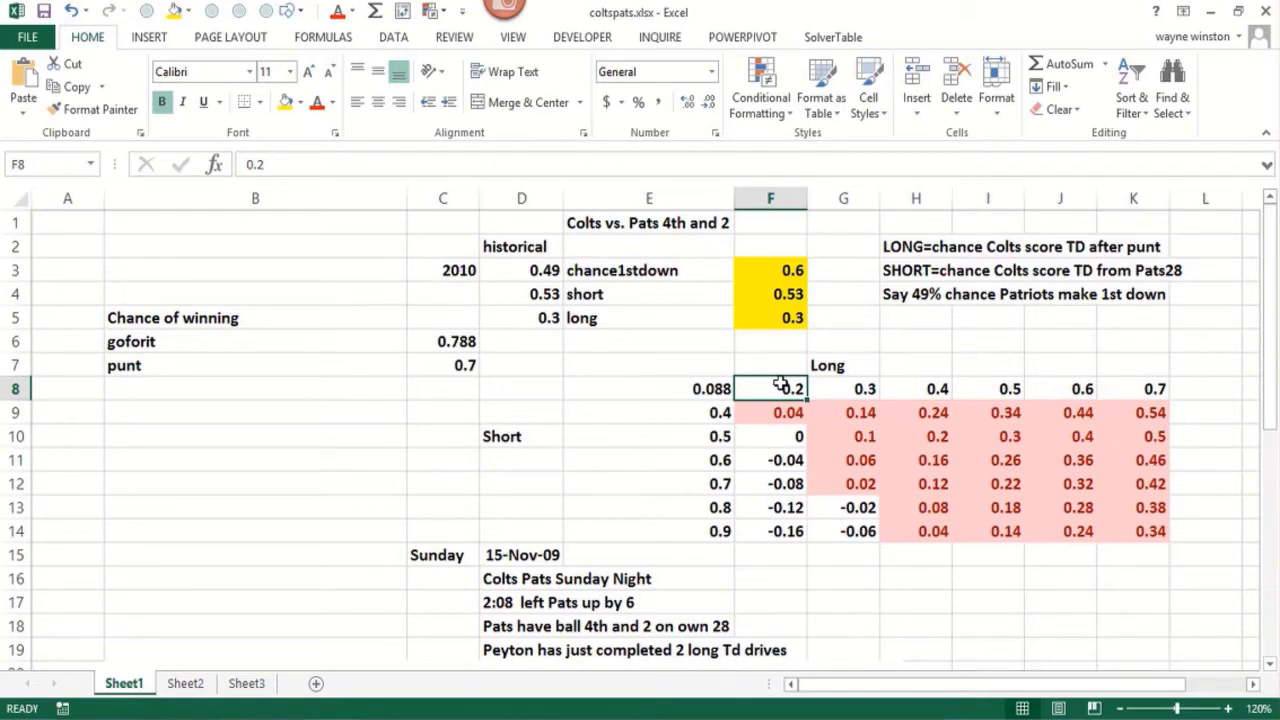
Step: Enter the note "risk averse" in B10
left_click(350, 435)
type("risk a")
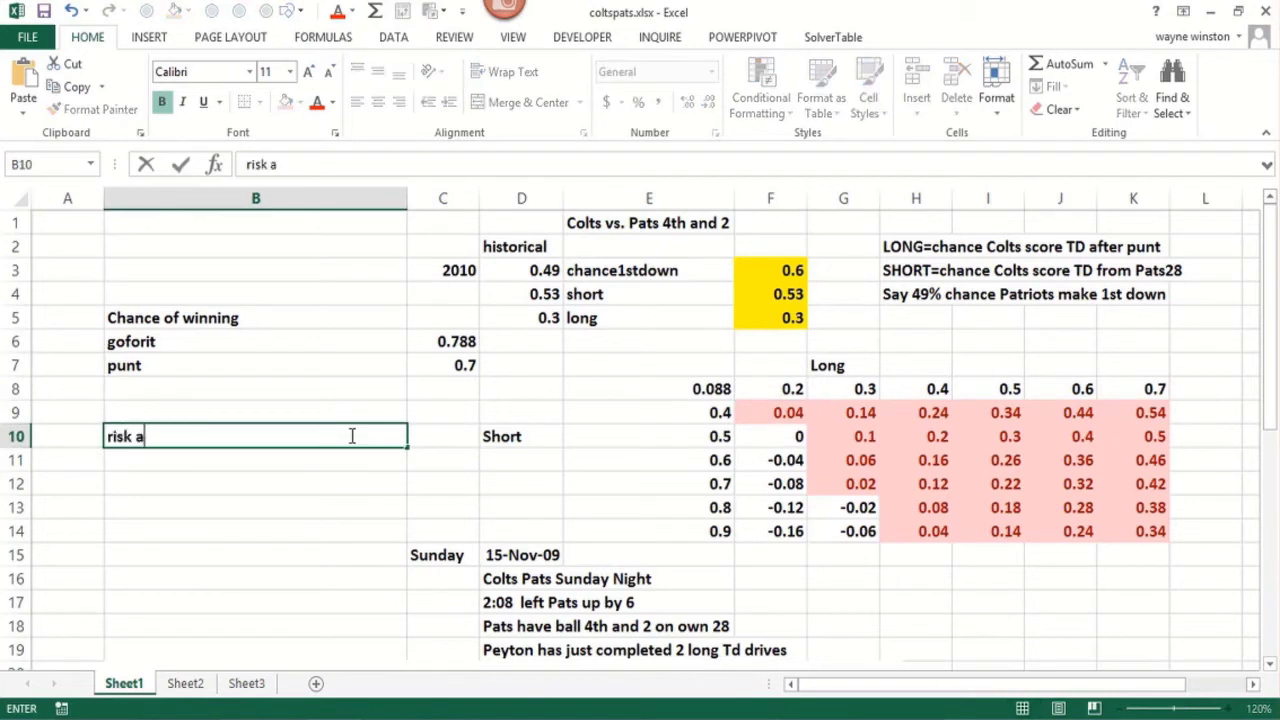
type("verse")
key("Return")
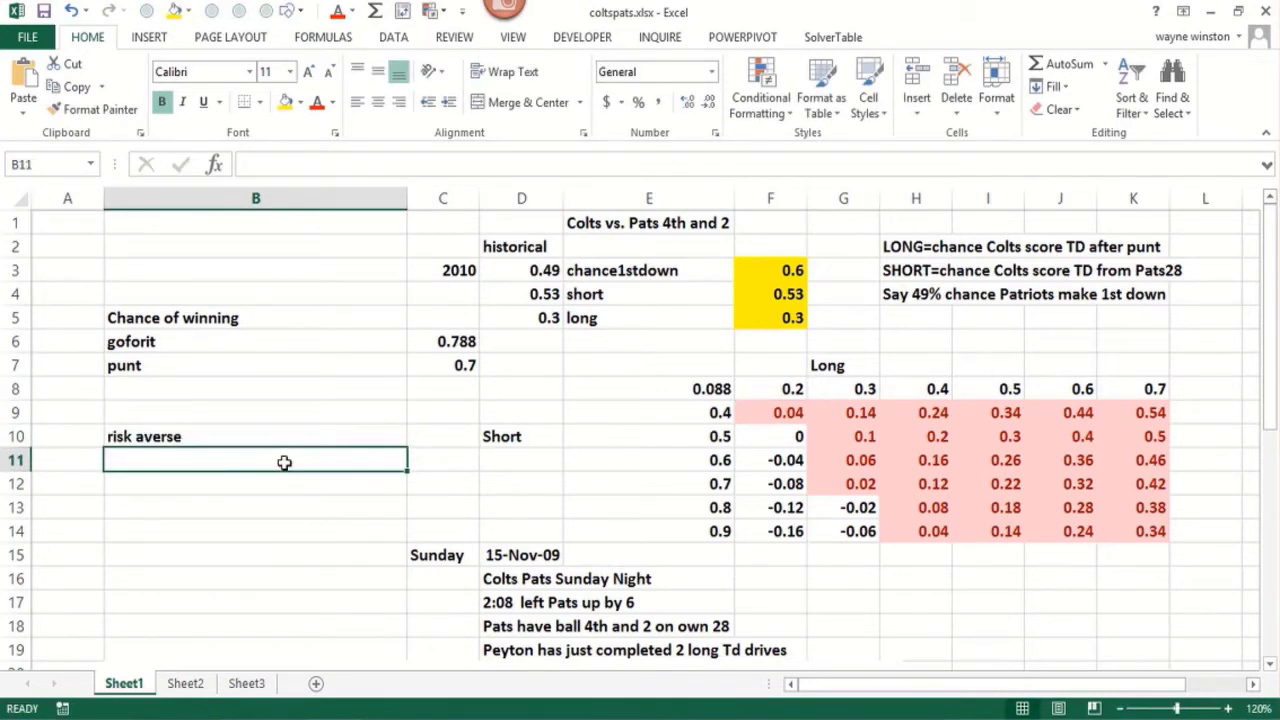
left_click(314, 435)
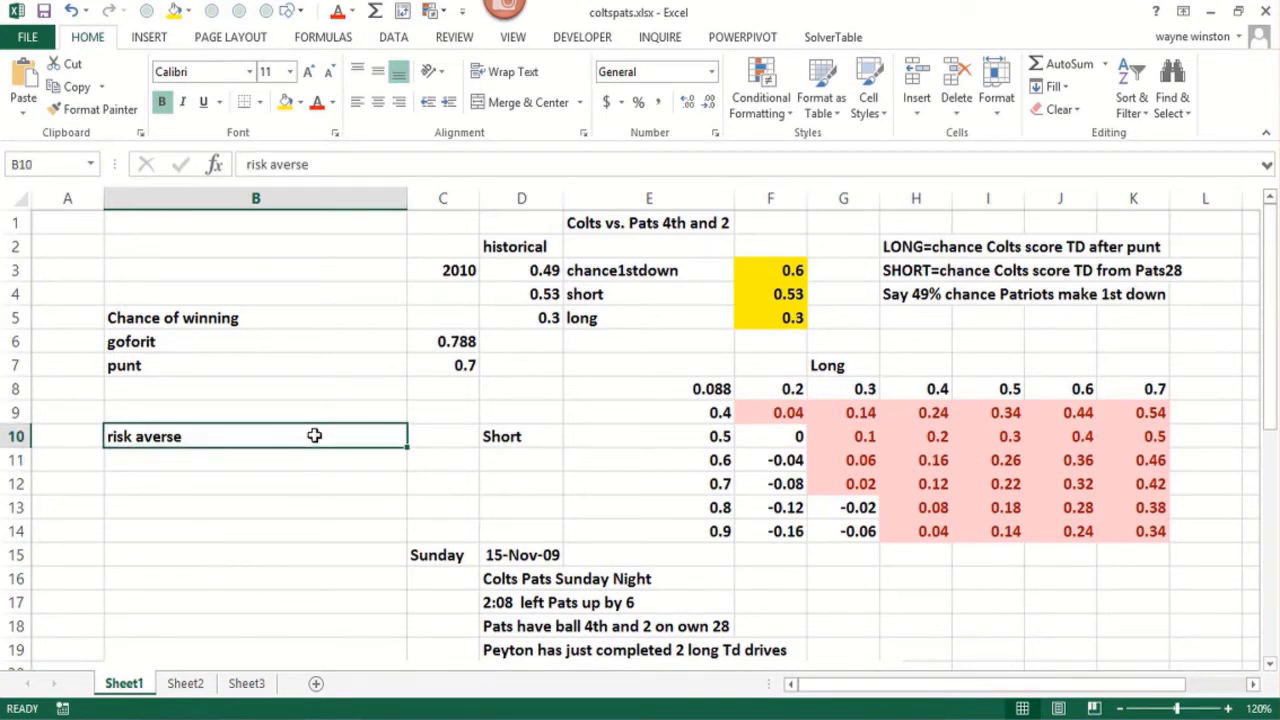
left_click(297, 457)
left_click(303, 436)
left_click(284, 458)
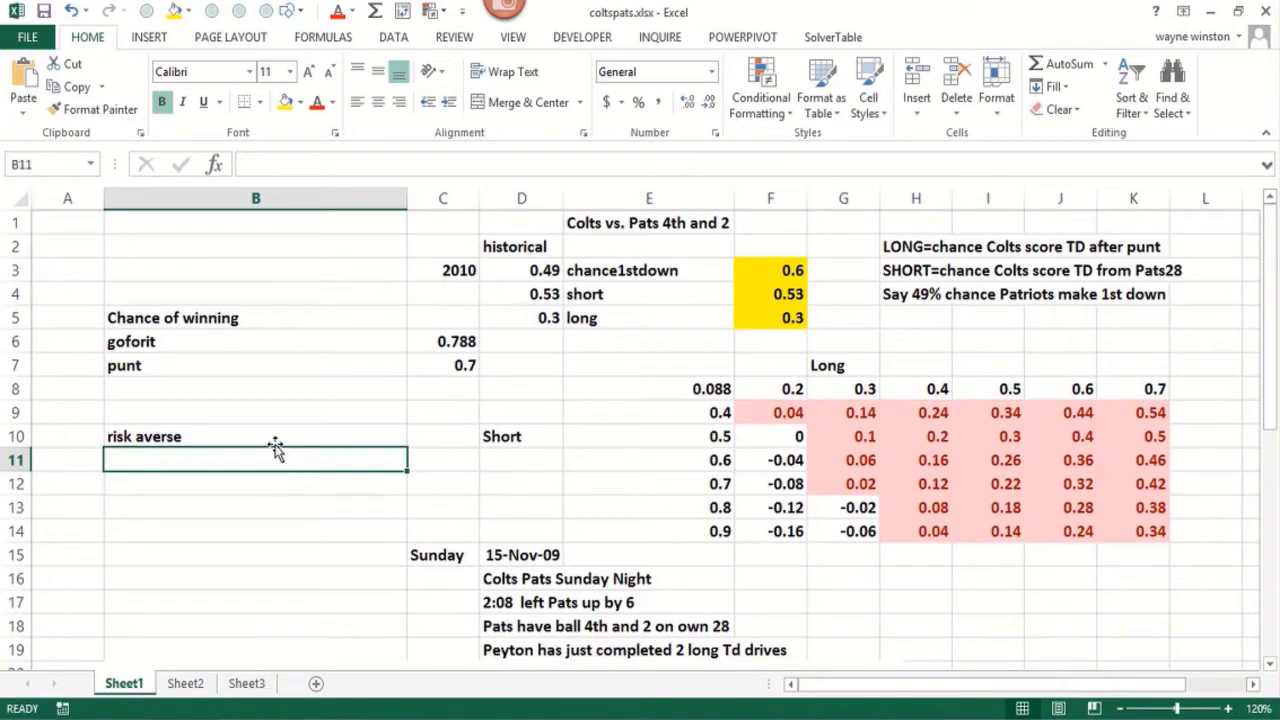
left_click(279, 438)
left_click(274, 463)
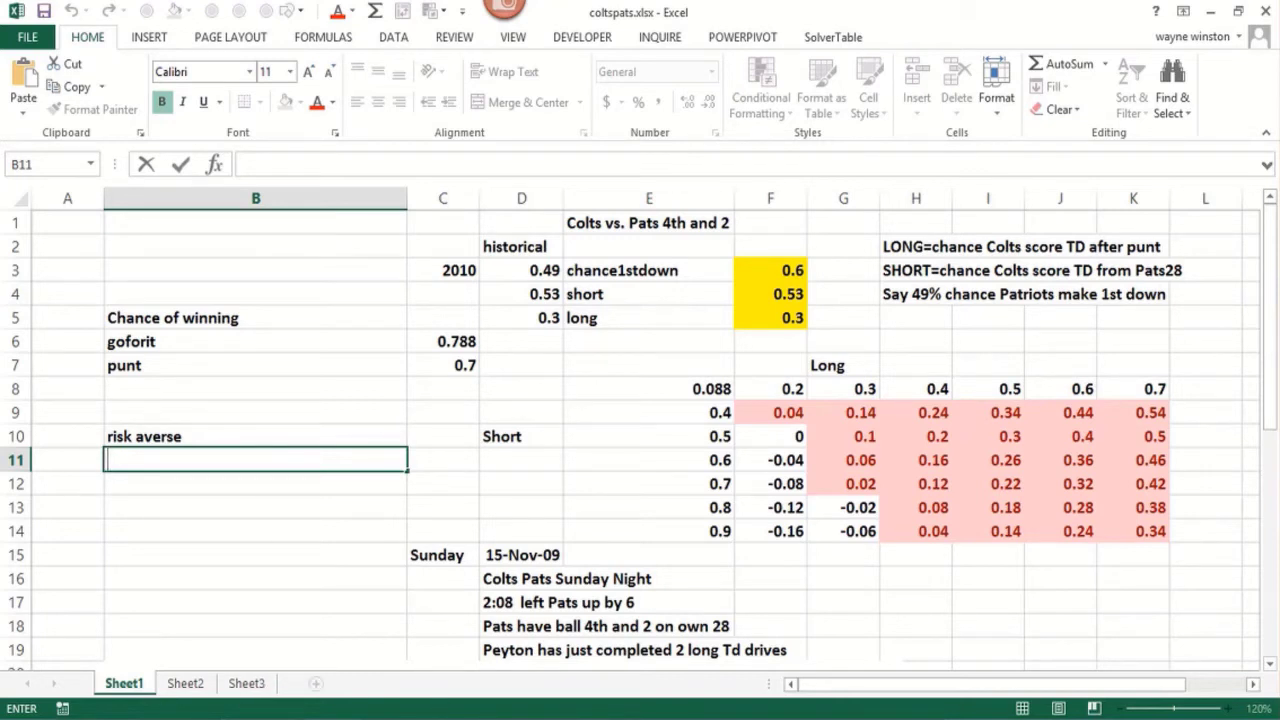
Step: Switch to Internet Explorer and search the web for "afdvancedfootballanalytics.com"
mouse_move(400, 718)
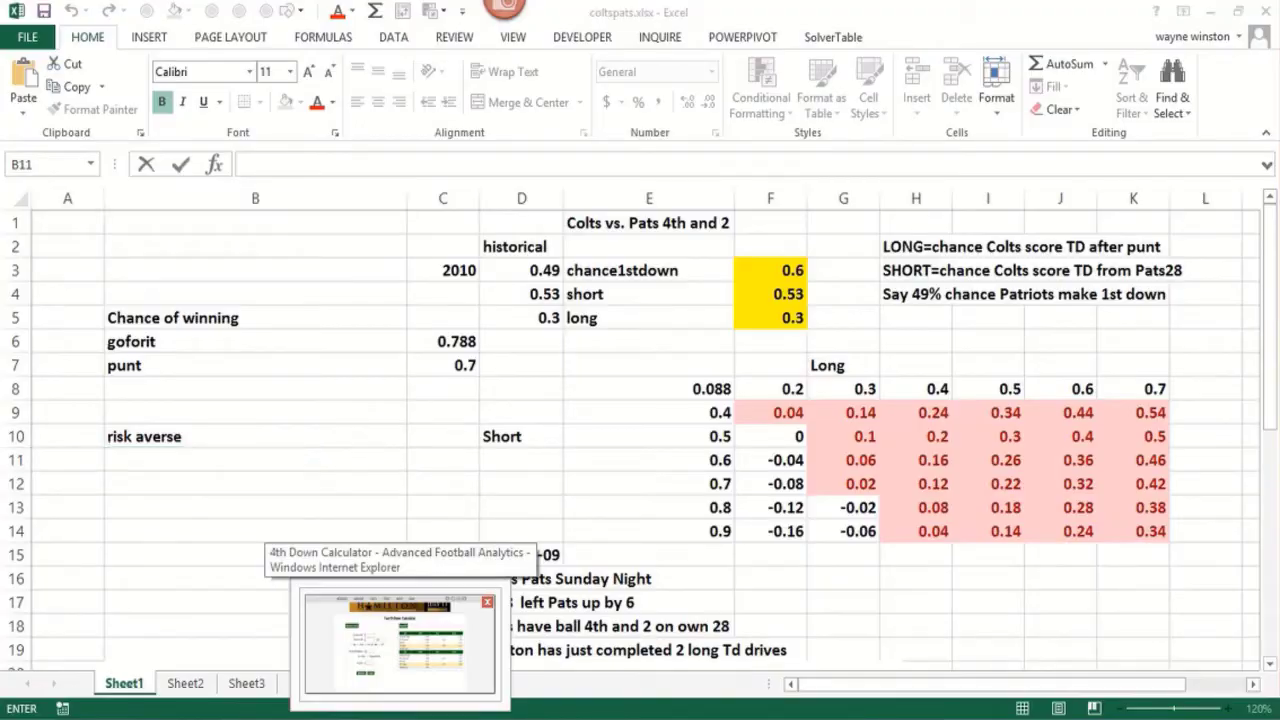
left_click(400, 640)
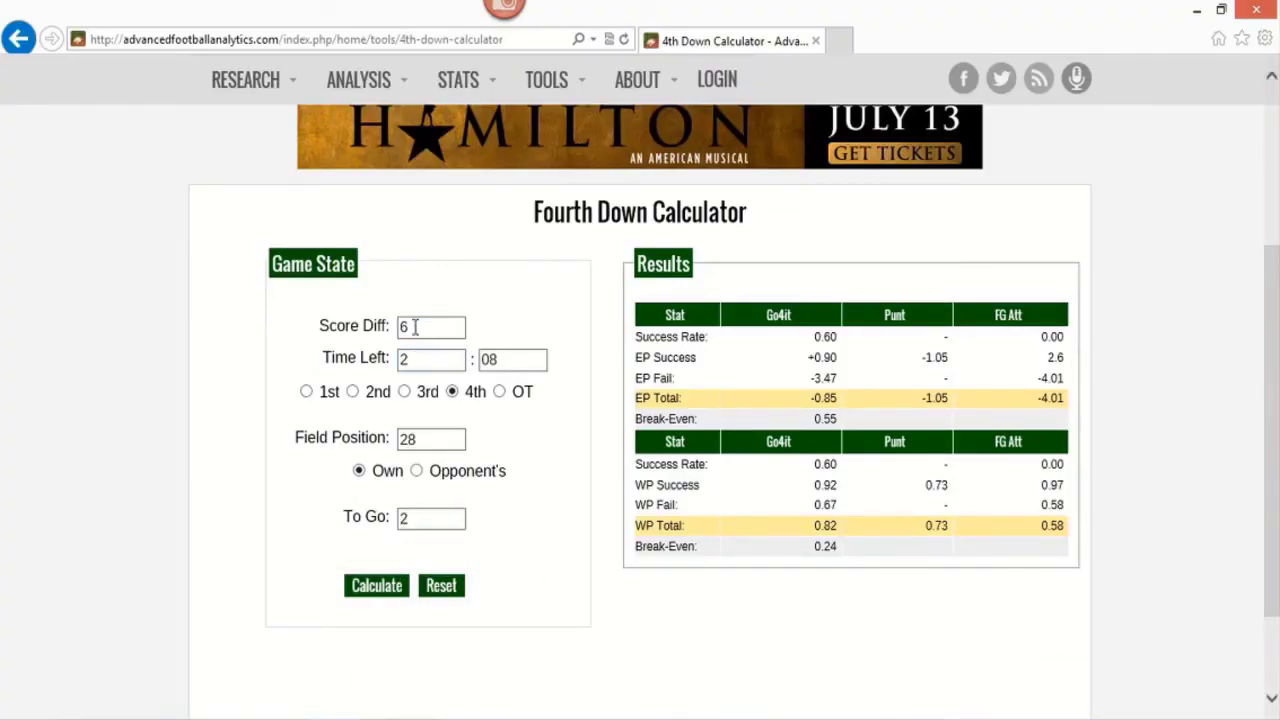
left_click_drag(414, 325, 401, 327)
mouse_move(293, 98)
left_click(289, 50)
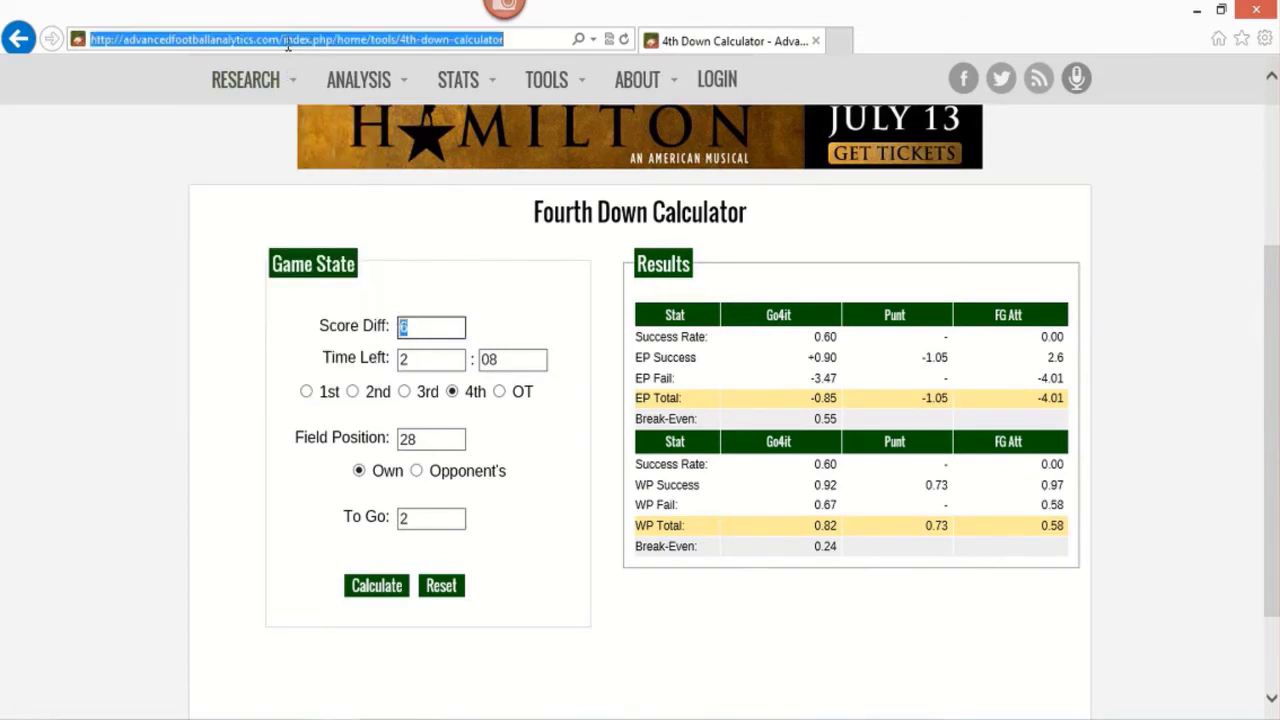
type("afdvanced")
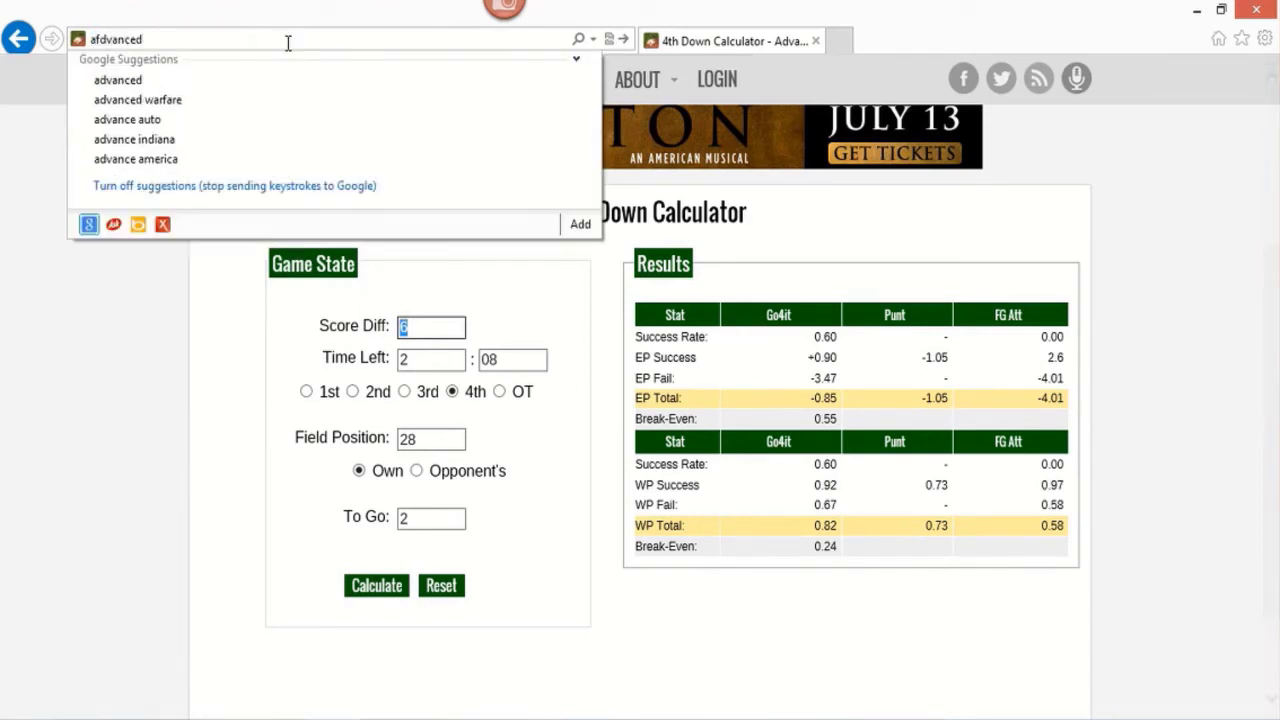
type("footal")
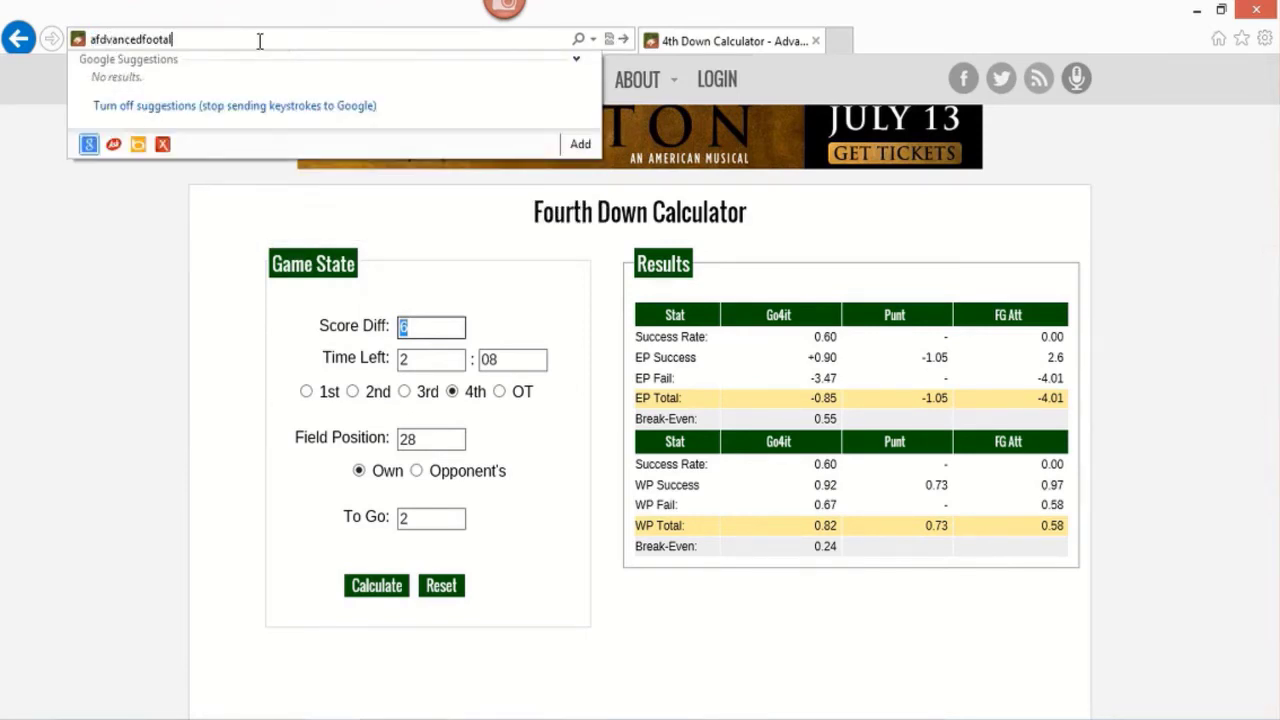
type("allana;lytics.com")
key("Return")
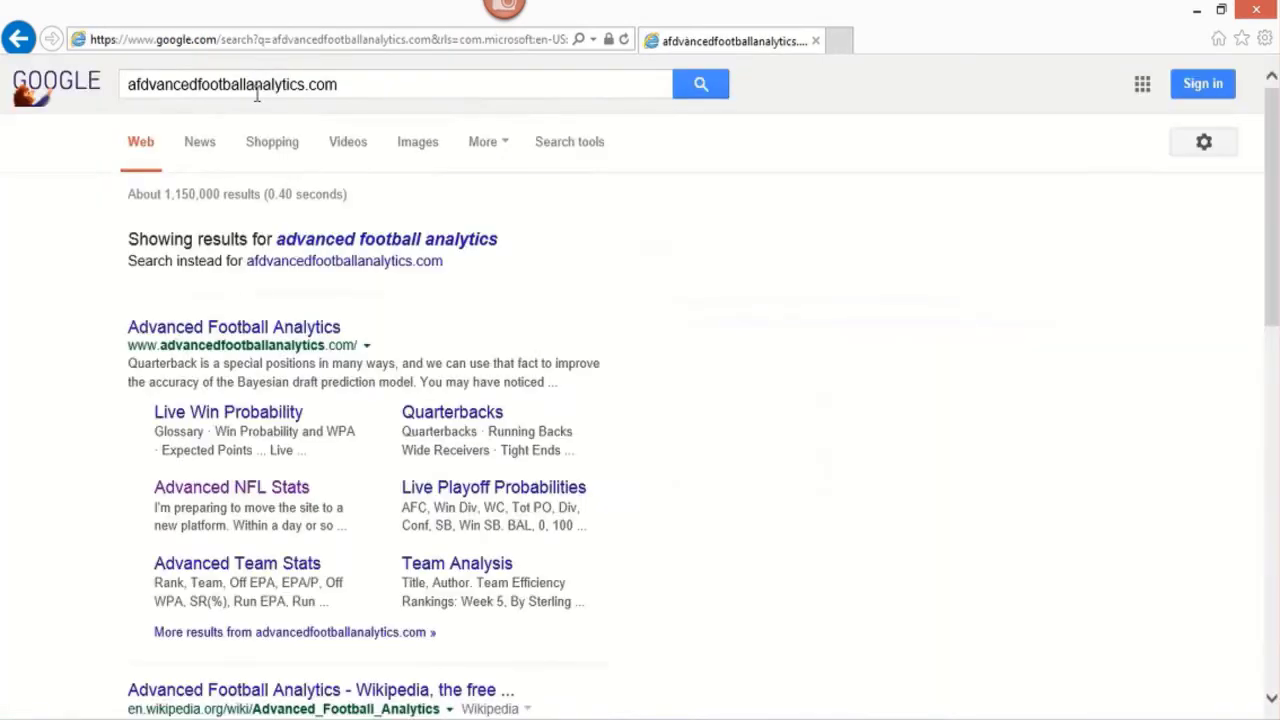
Step: Open the Advanced Football Analytics site from the search results and go to its 4th Down Calculator
left_click(214, 328)
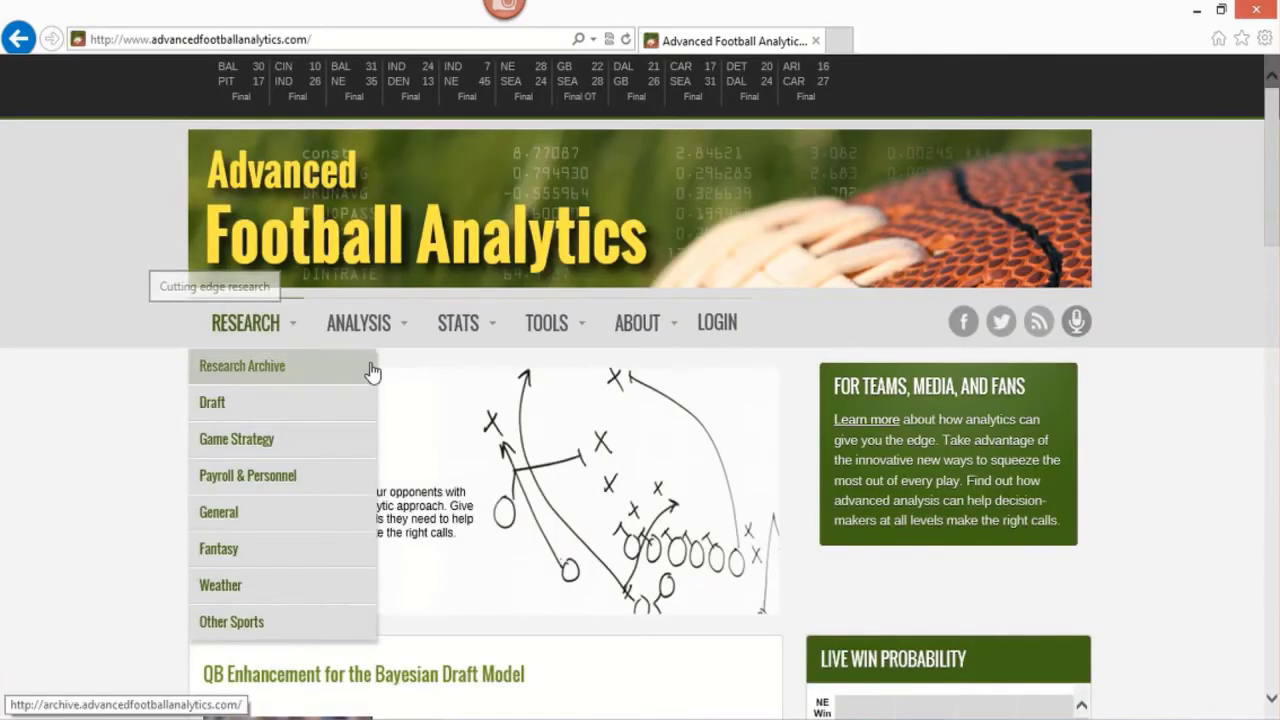
mouse_move(510, 343)
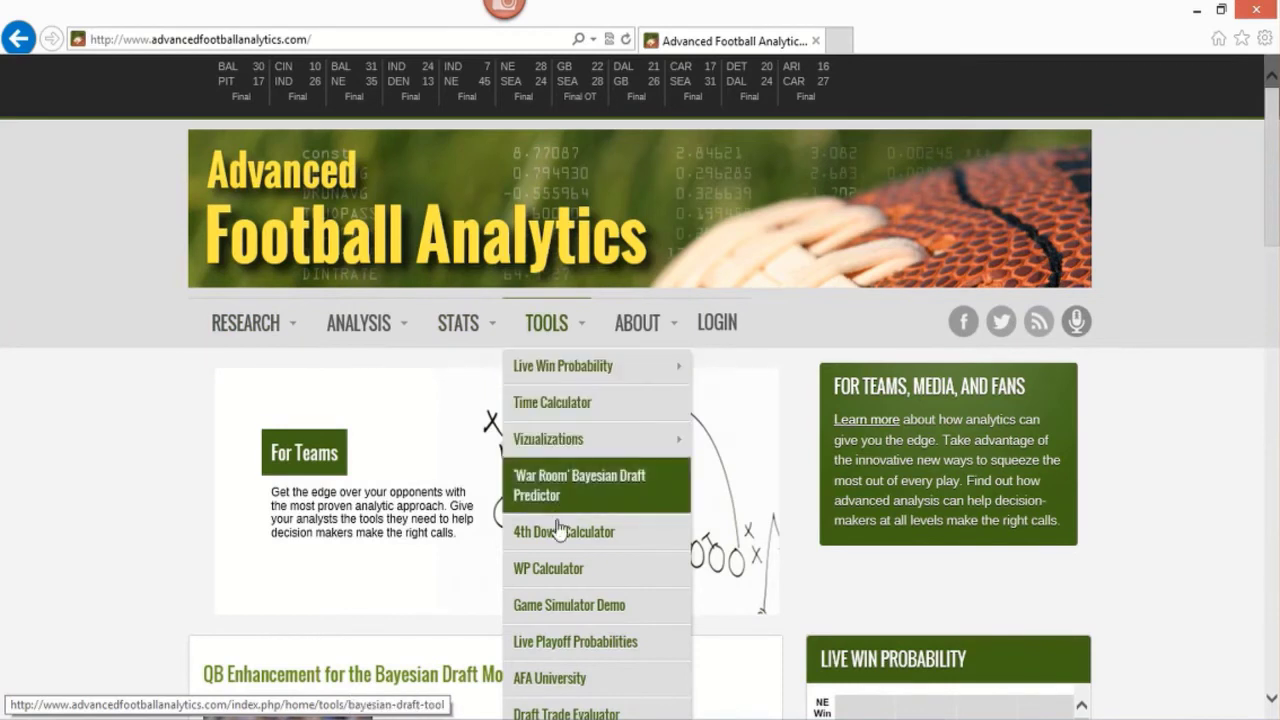
left_click(560, 530)
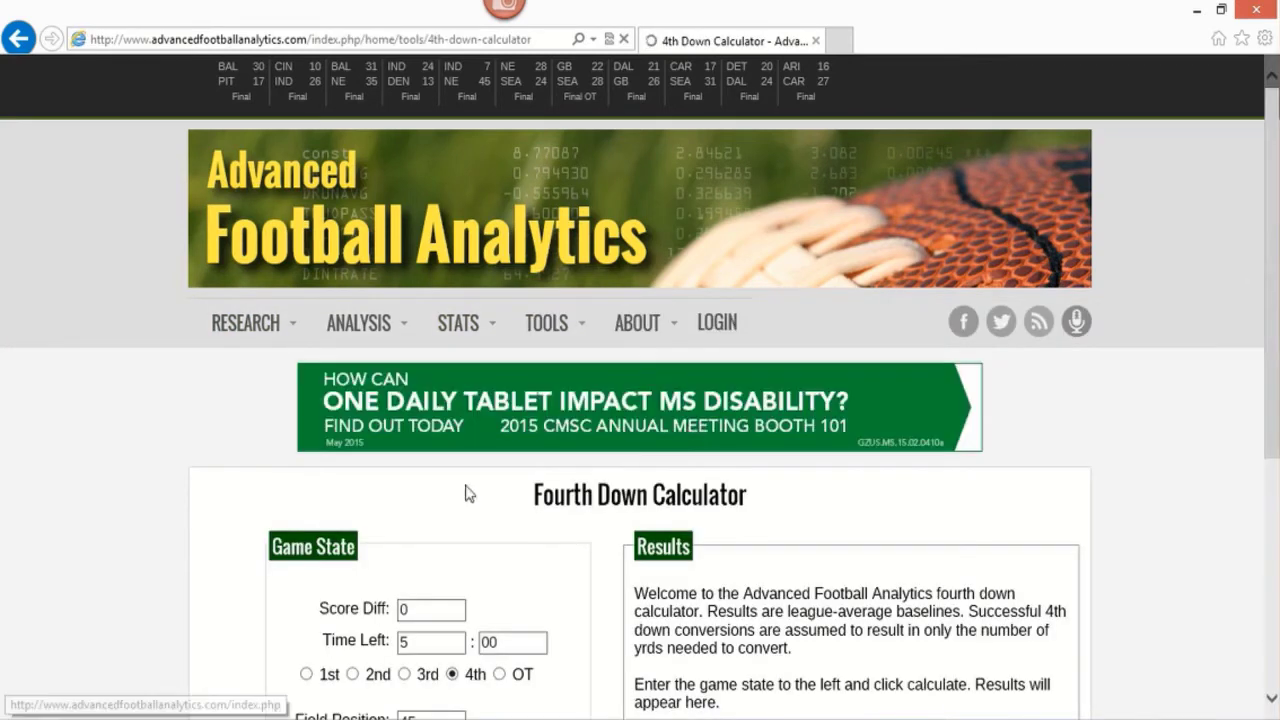
Step: Set the calculator's score difference to 6 and the time left to 2:08
left_click(403, 609)
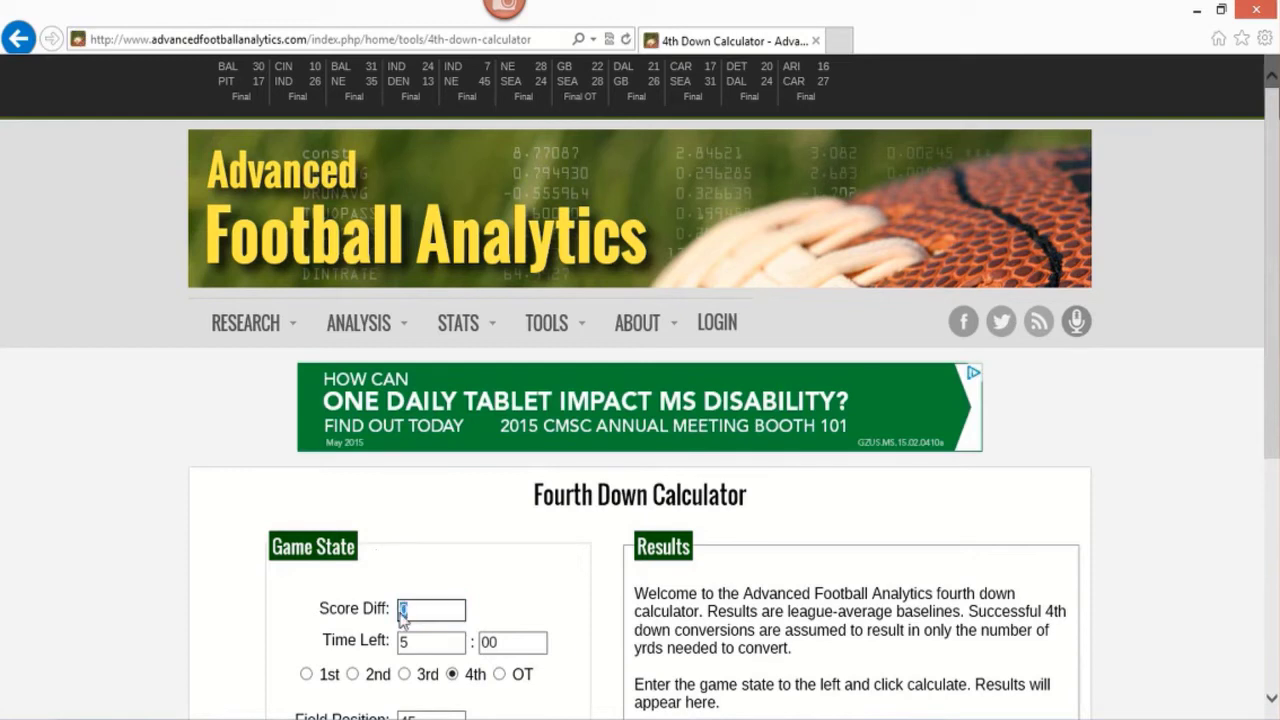
type("6")
left_click(403, 641)
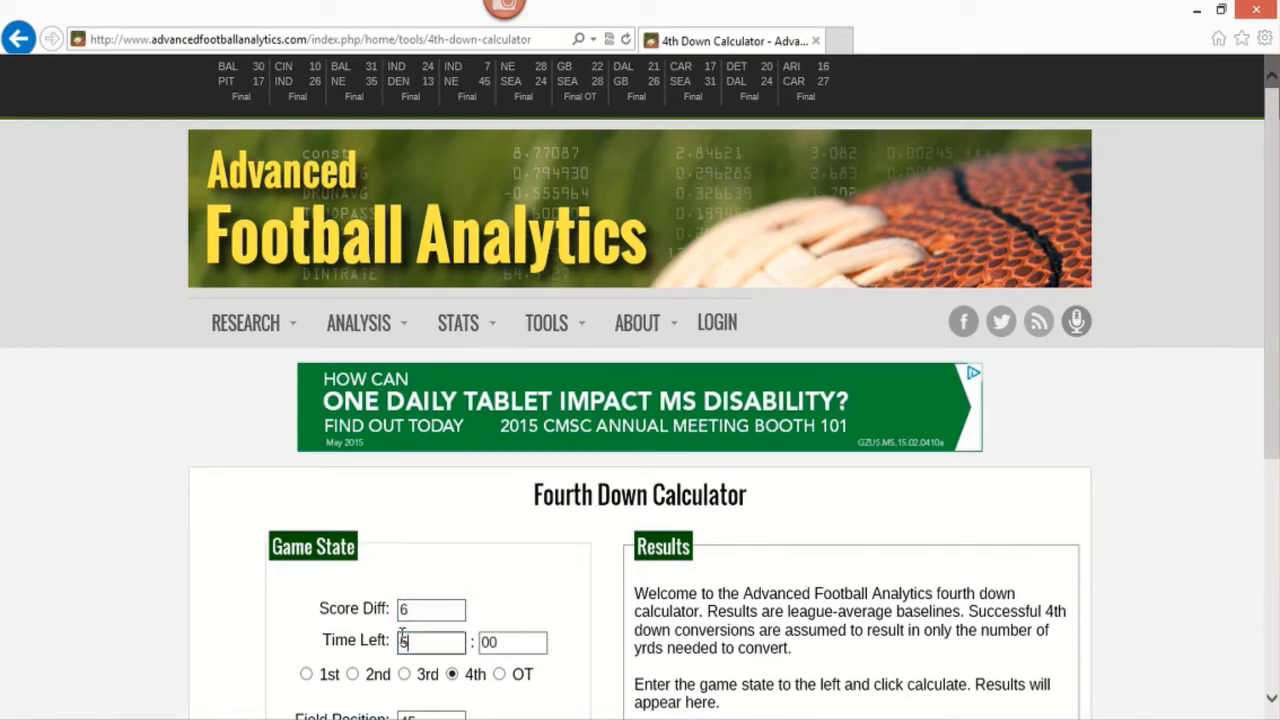
type("2")
left_click(510, 644)
type("0")
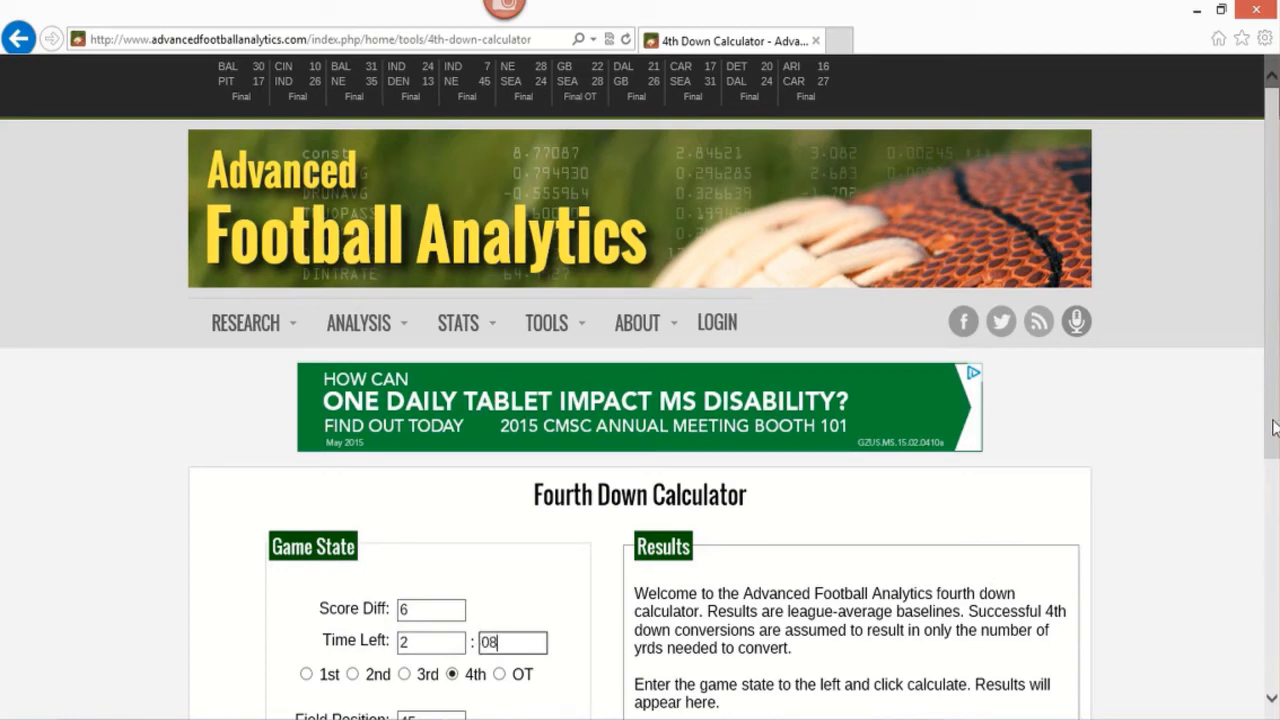
Step: Set the field position to 28 and the yards to go to 2, and calculate the fourth-down results
left_click_drag(1275, 427, 1275, 540)
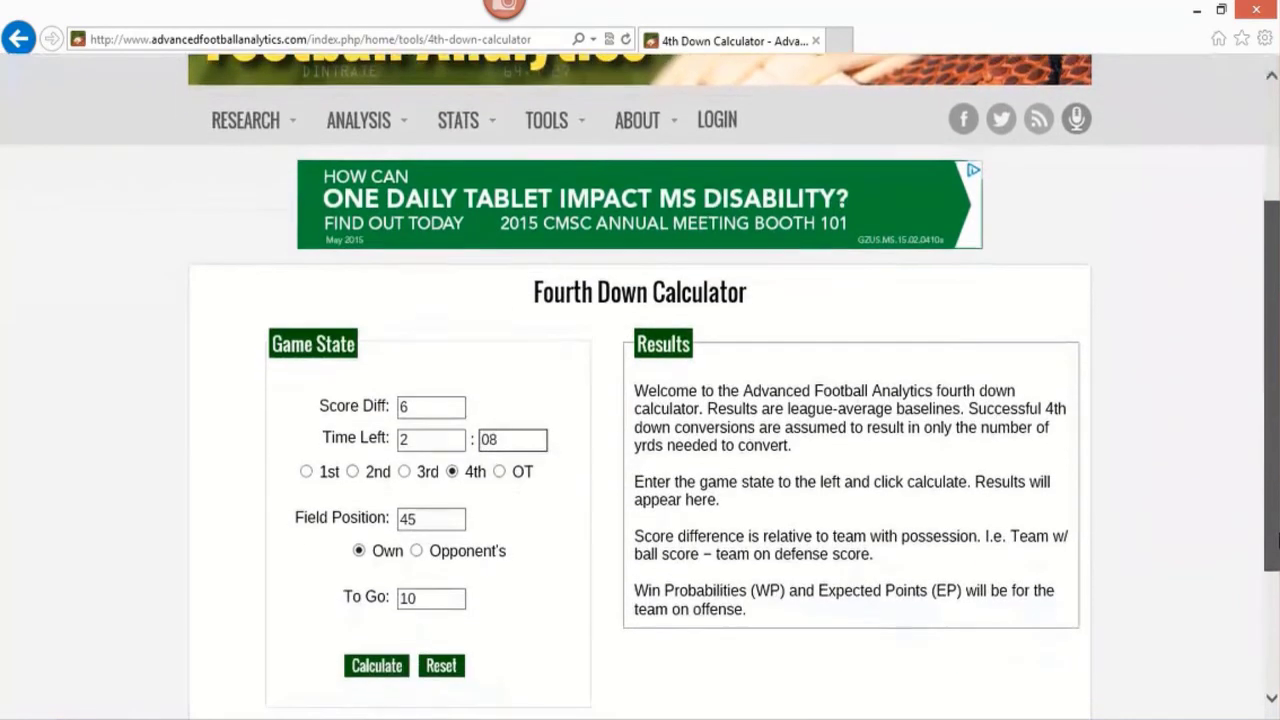
left_click(417, 520)
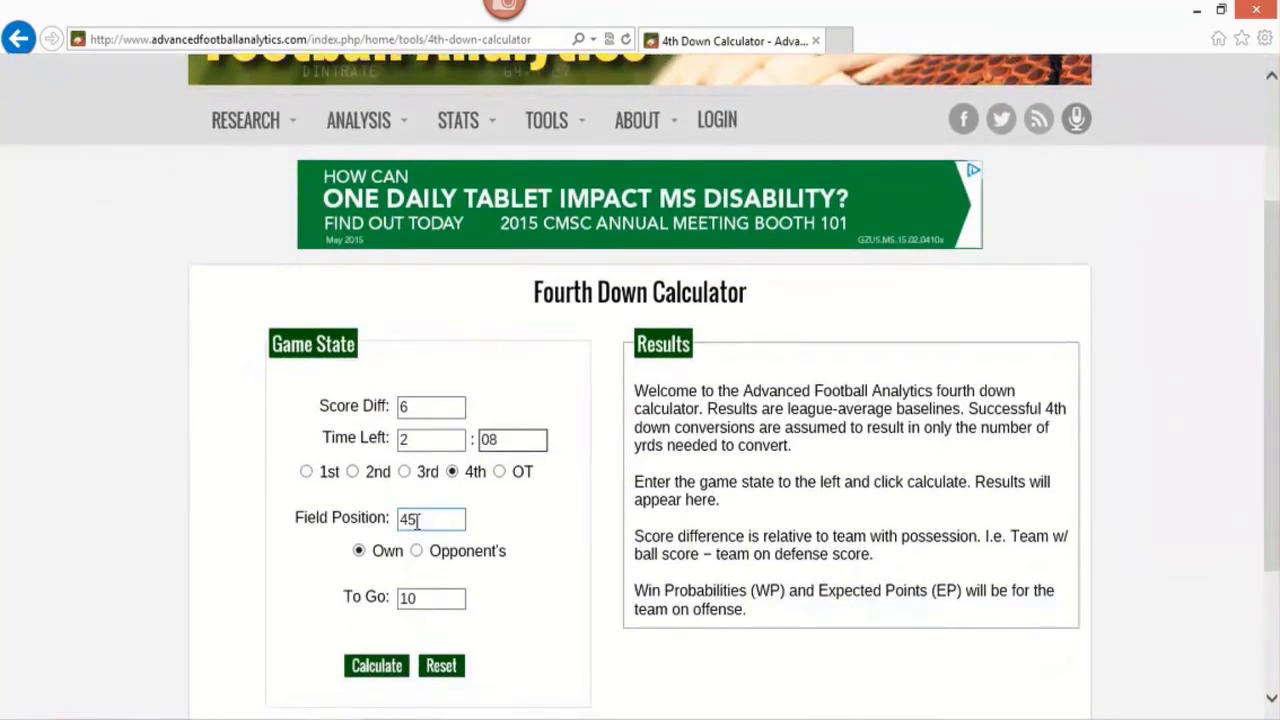
left_click_drag(417, 520, 384, 520)
type("28")
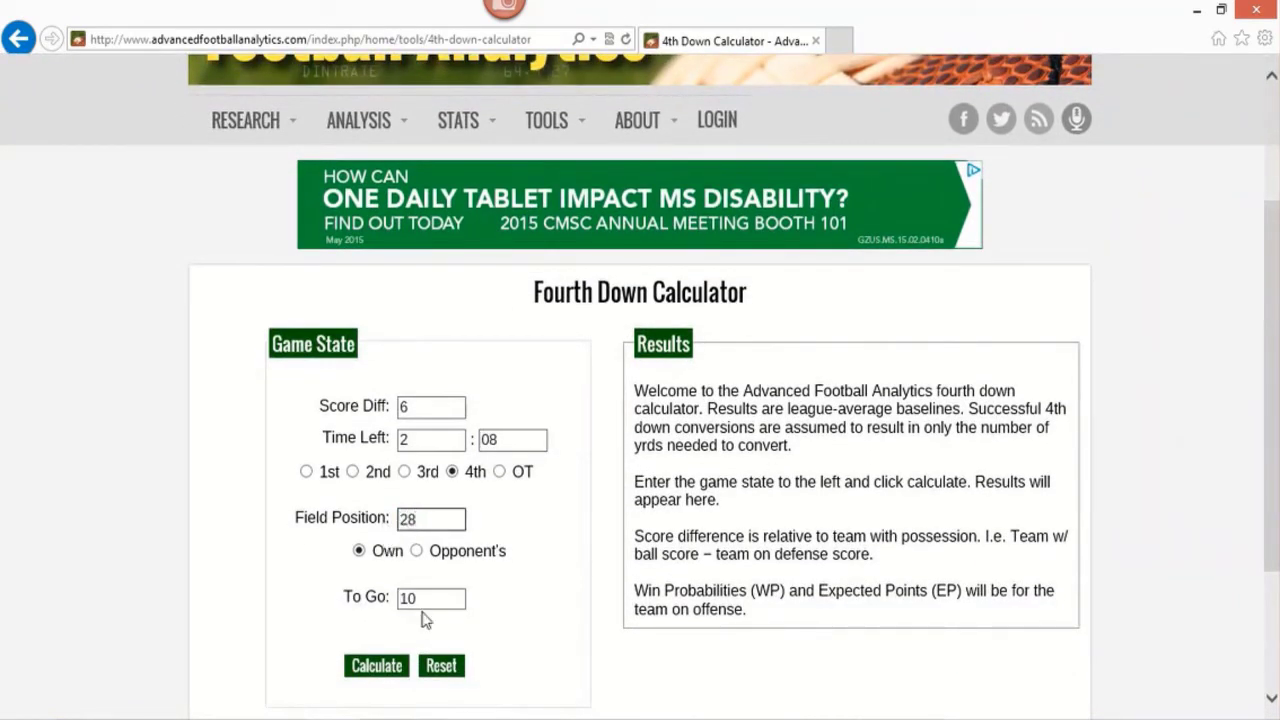
left_click_drag(430, 599, 400, 599)
type("2")
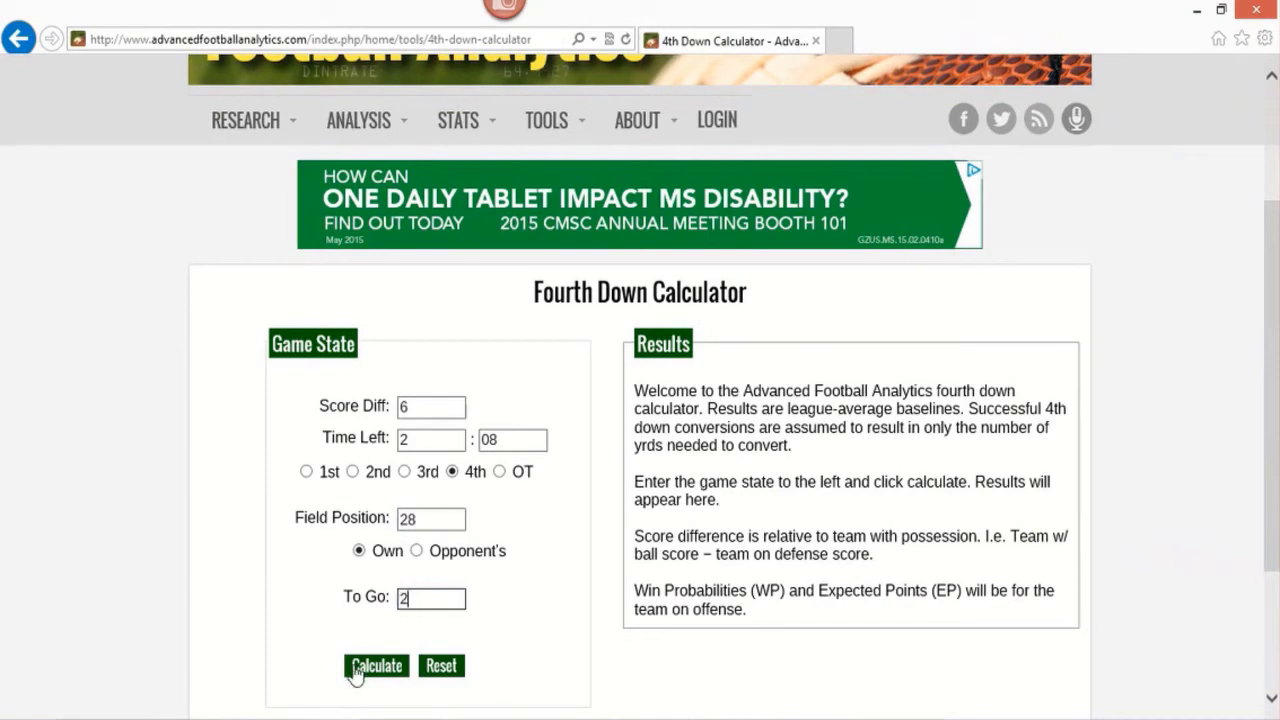
left_click(355, 672)
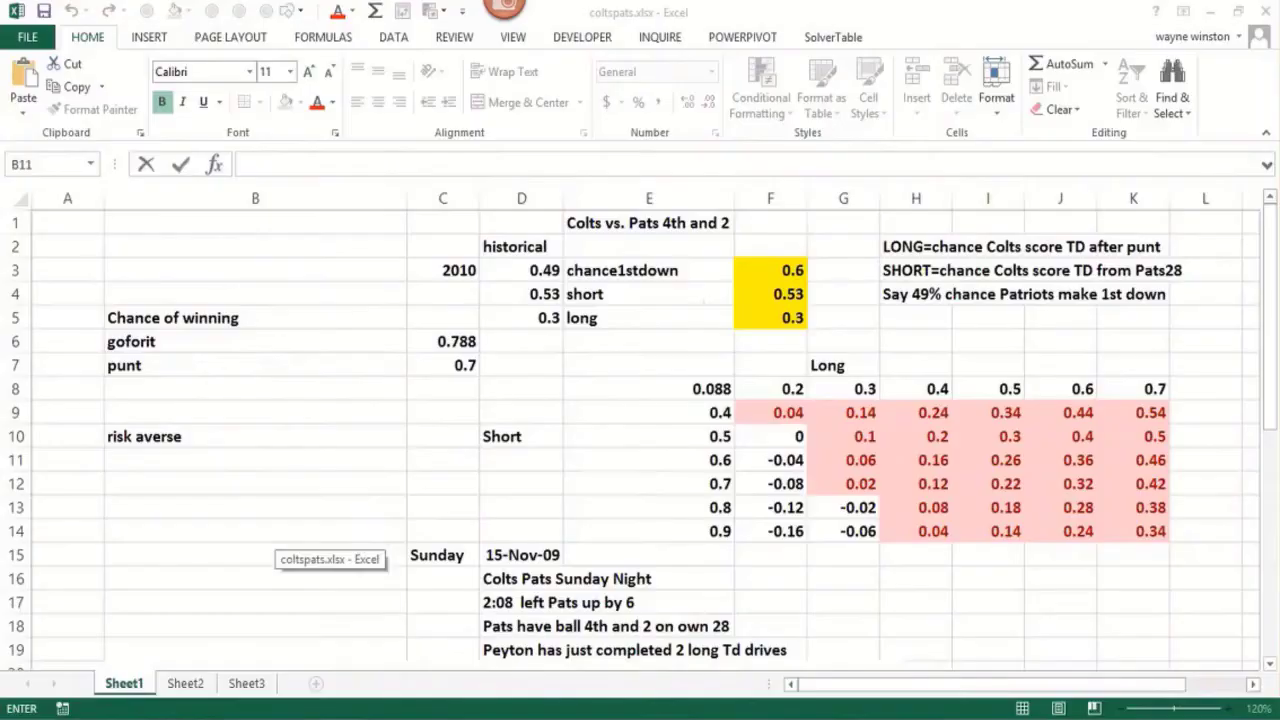
Step: Switch back to coltspats.xlsx in Excel and enter the note "where does .24 breakeven probabilty come from" in D37 below the calculator picture
left_click(230, 658)
key("Page_Down")
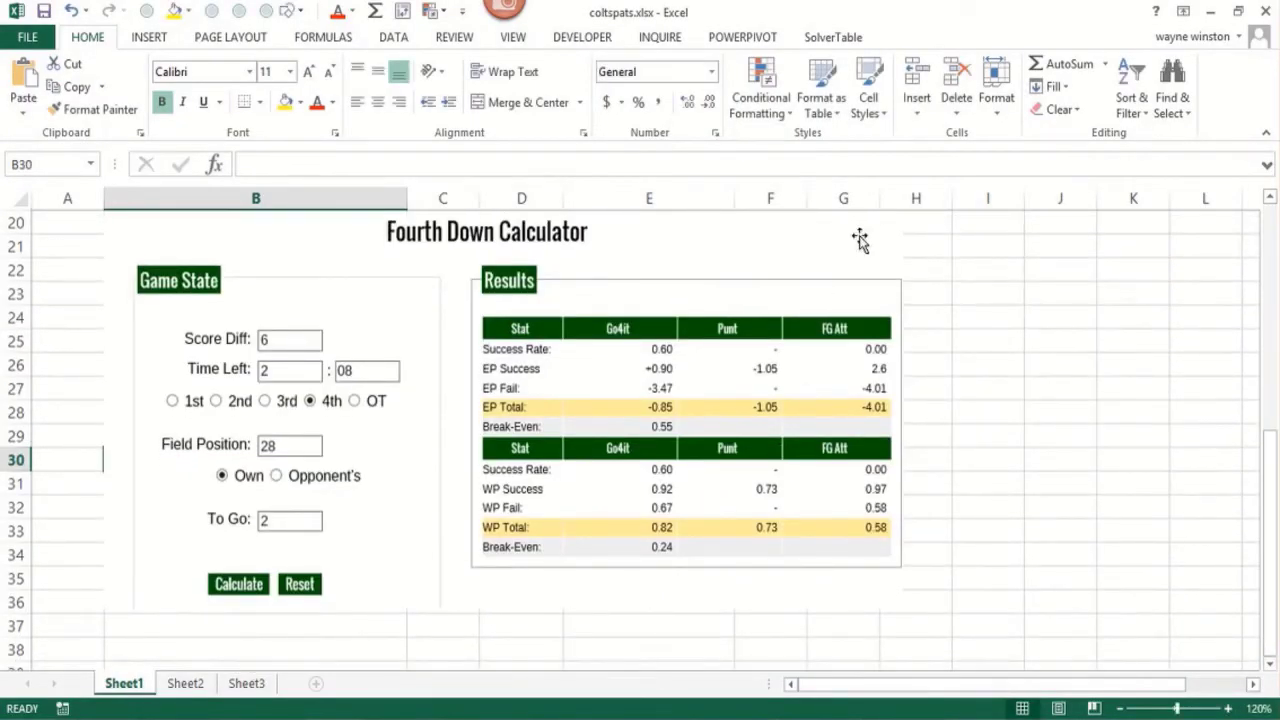
left_click(517, 627)
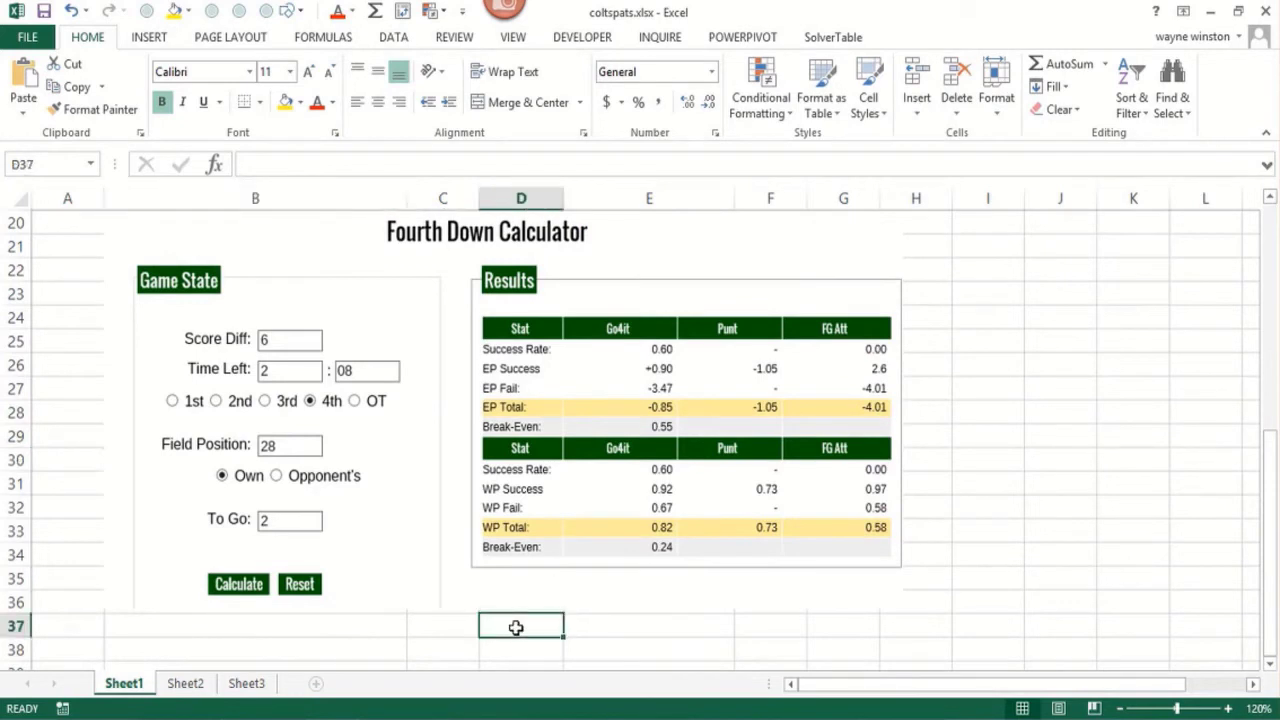
type("where does .")
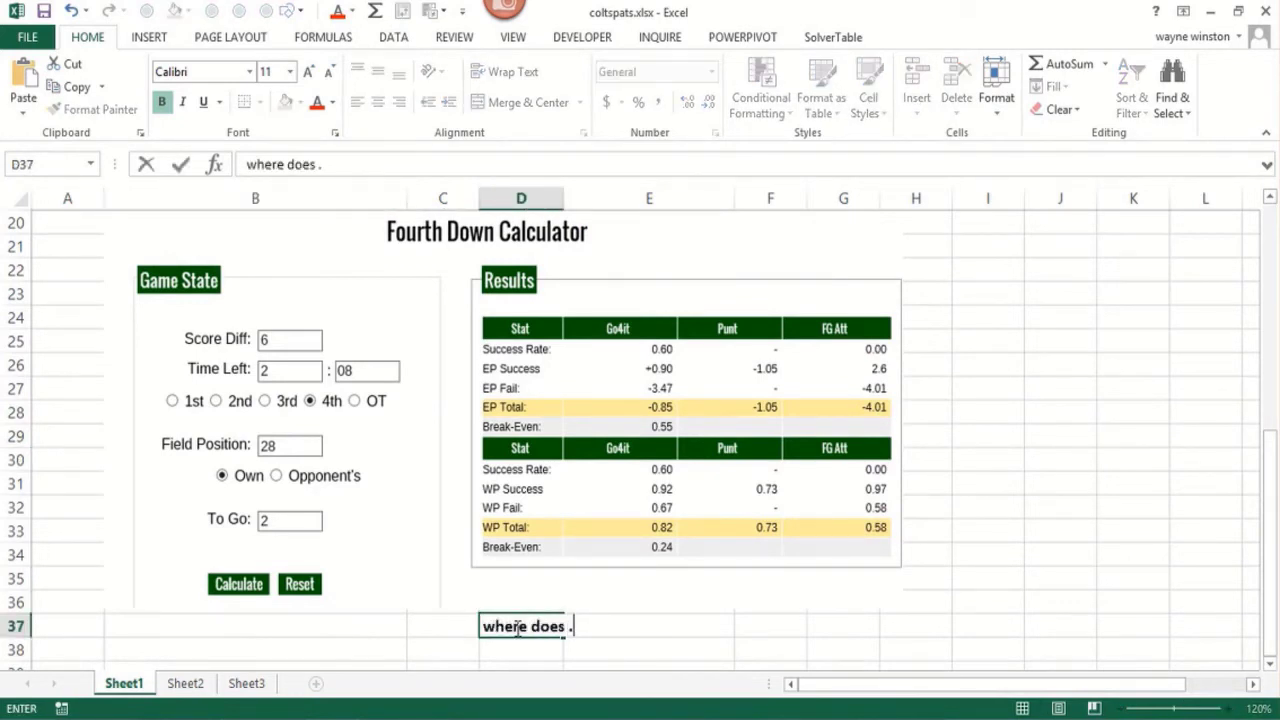
type("24 breakeve")
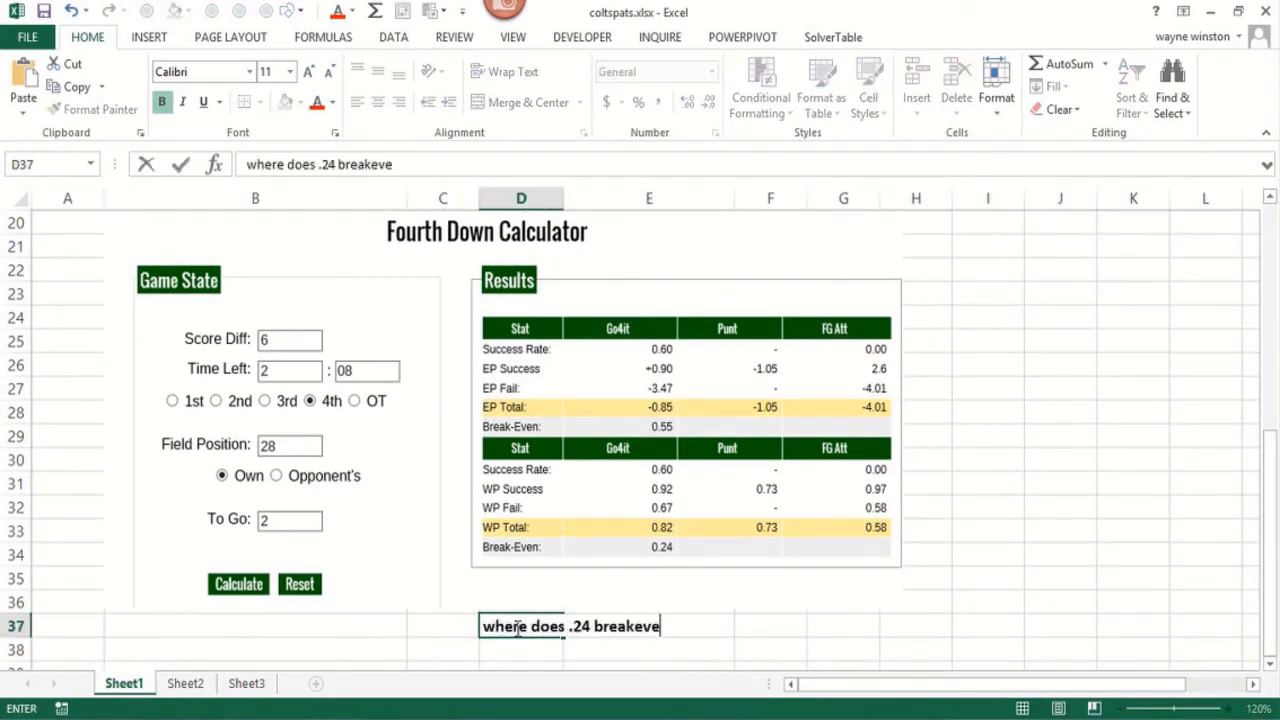
type("n probabiliy")
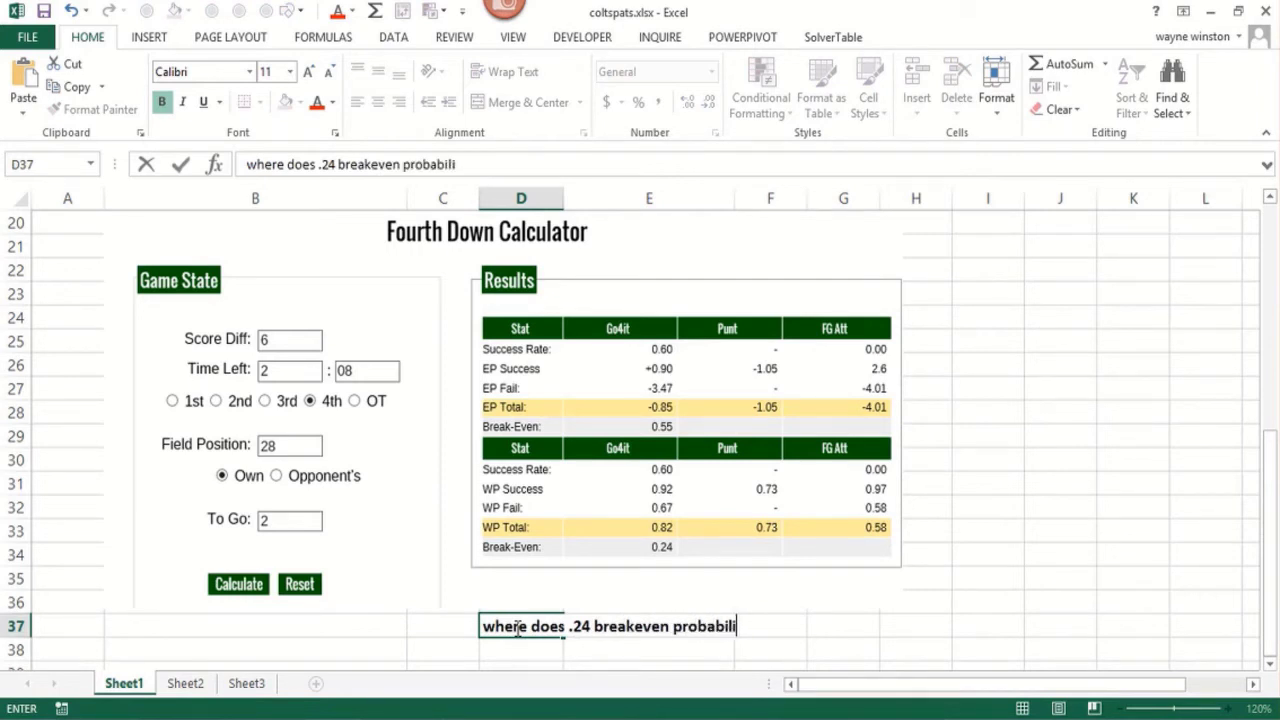
key("BackSpace")
key("BackSpace")
type("ty come from")
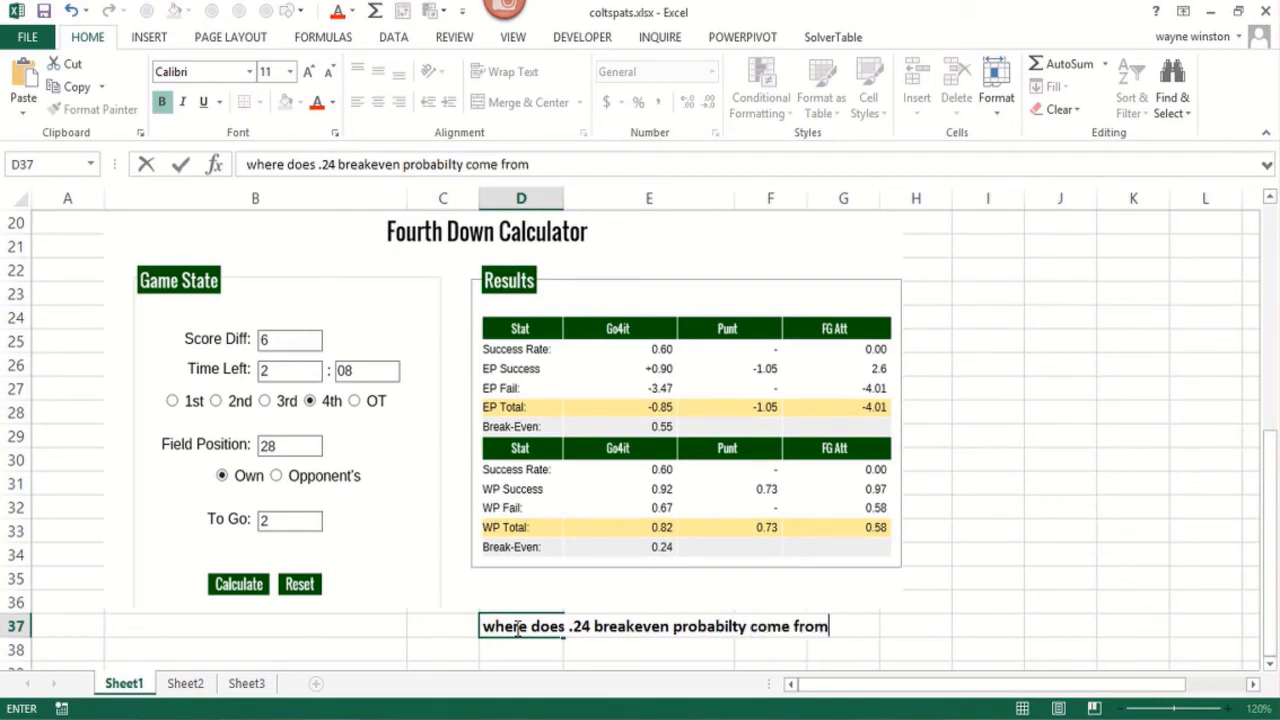
key("Return")
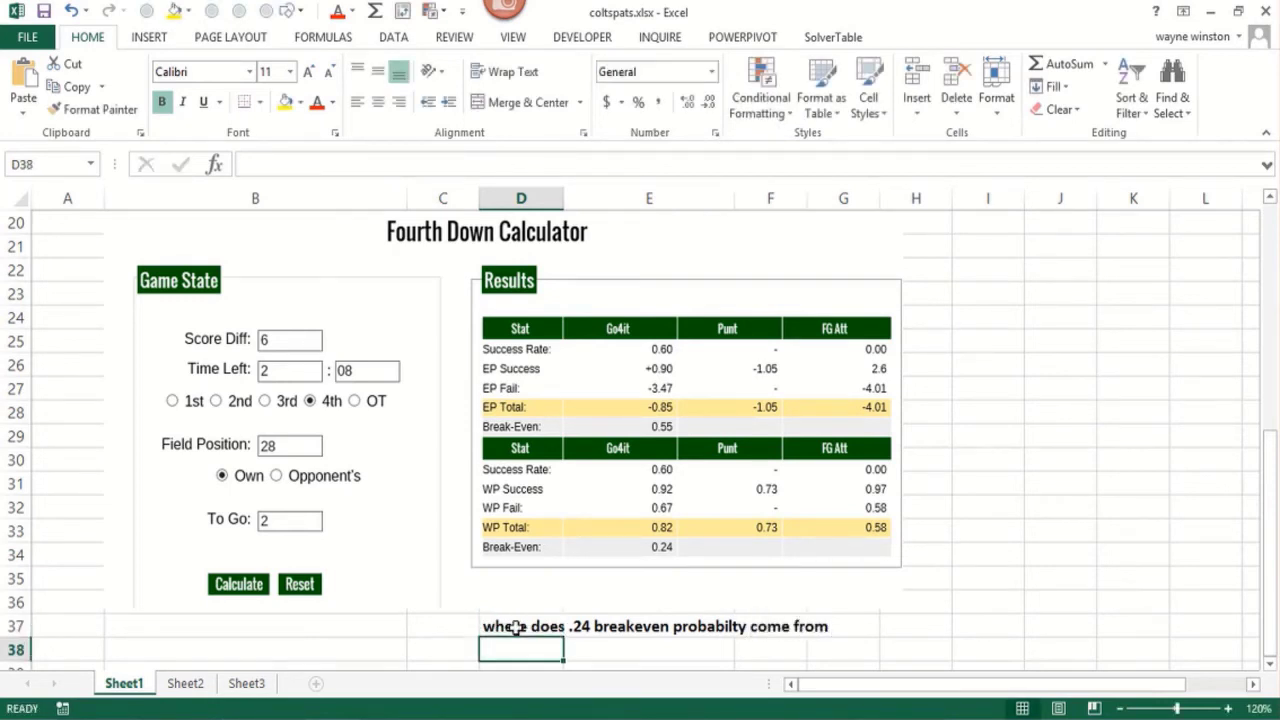
Step: Enter the breakeven expression .24*.92+.76*.67 as text in D38
type(".24")
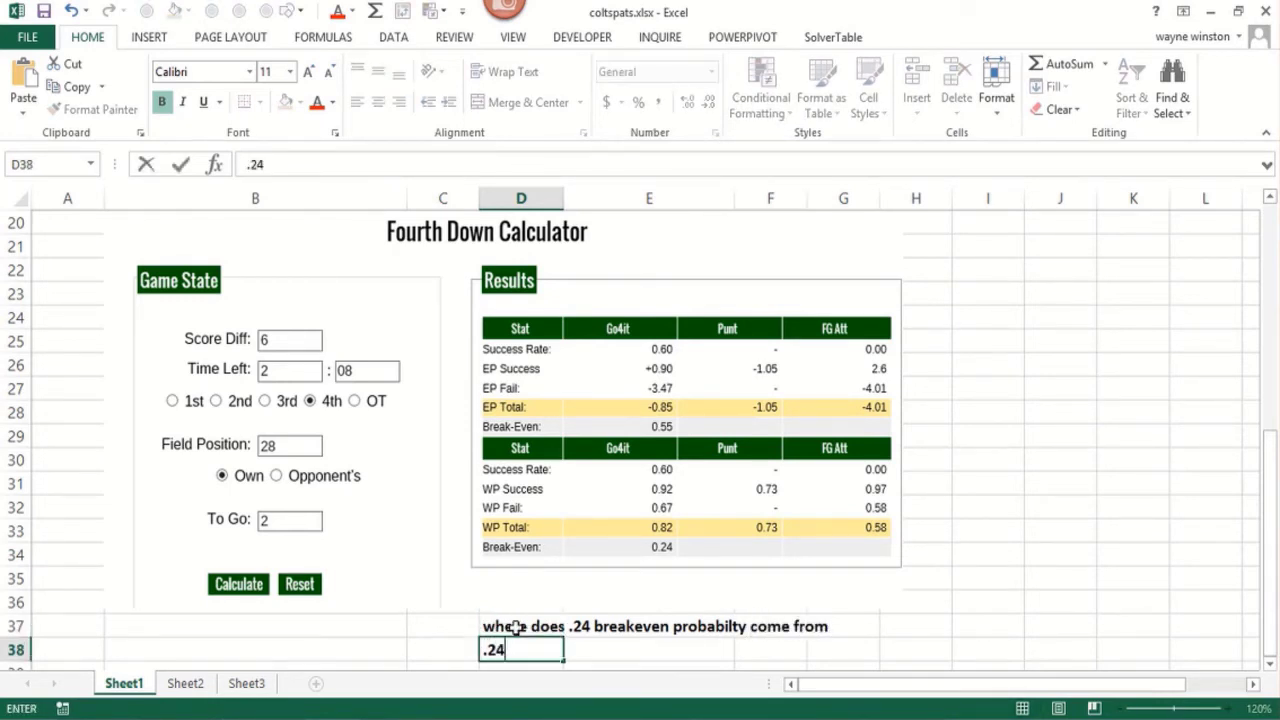
type("*.92+.76")
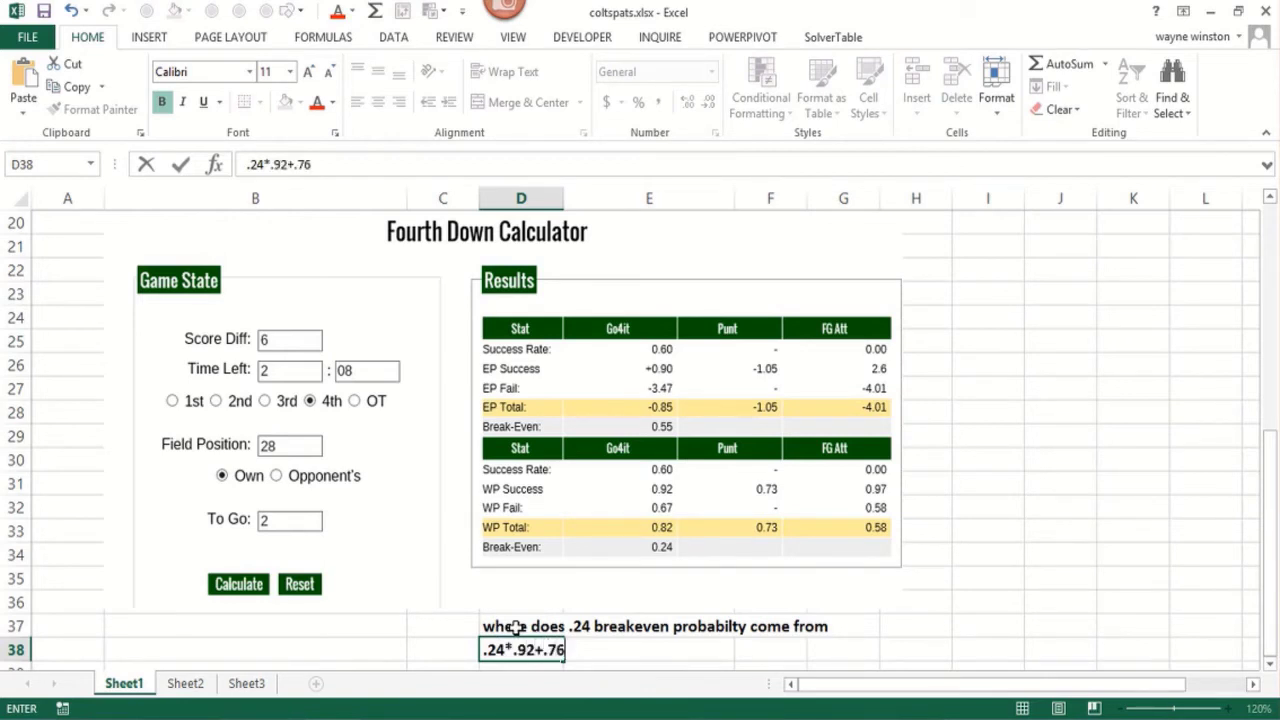
type("*.67")
key("Return")
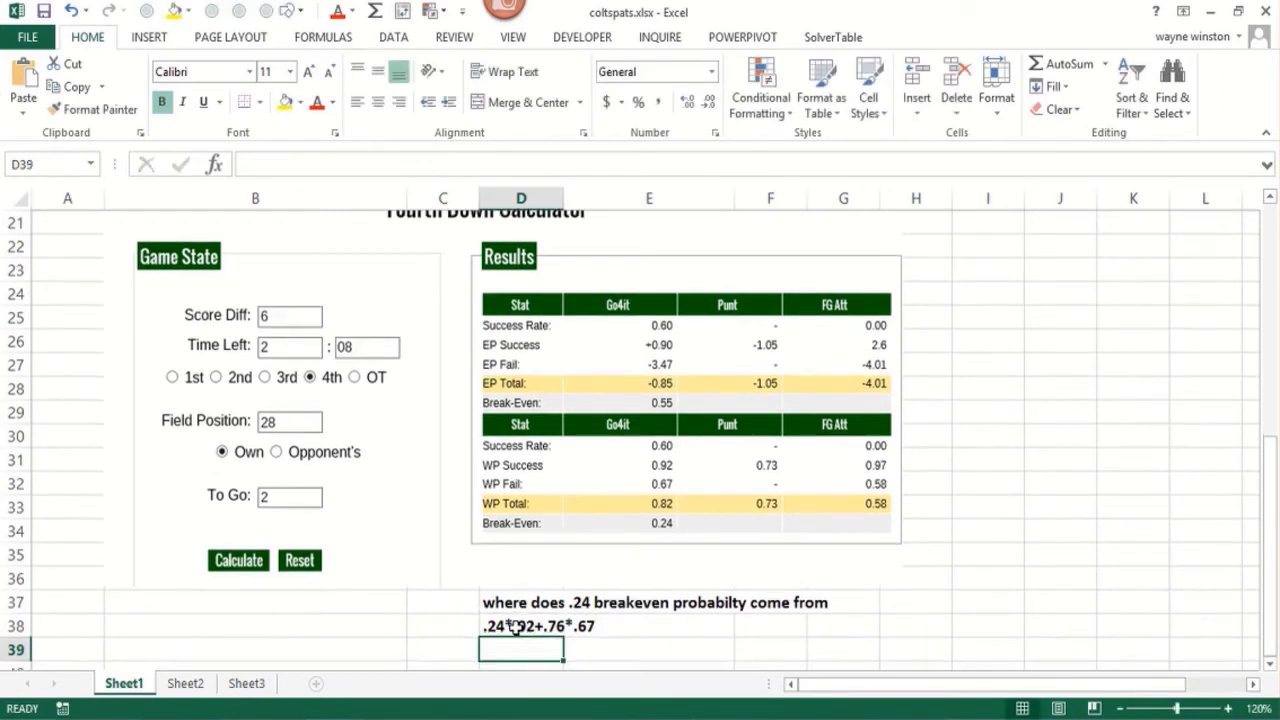
Step: Enter the formula =.24*.92+.76*.67 in D39 and review it
type("=.24")
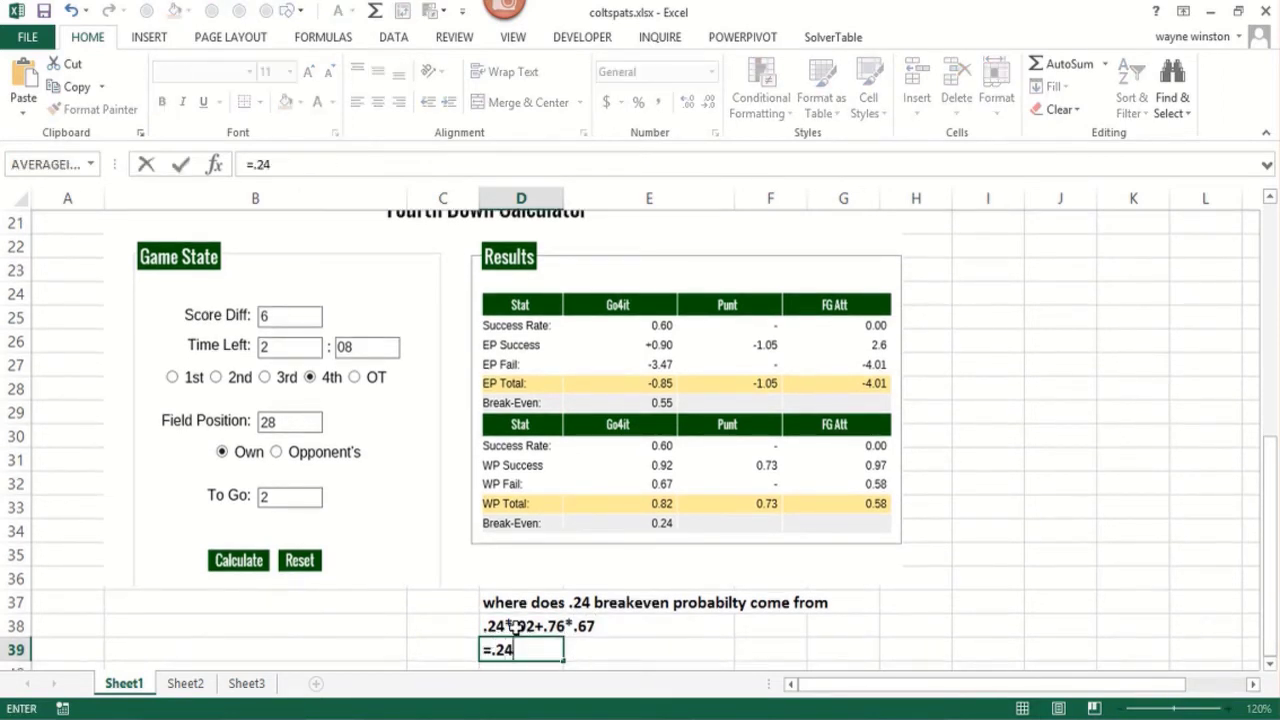
type("*.92+.76")
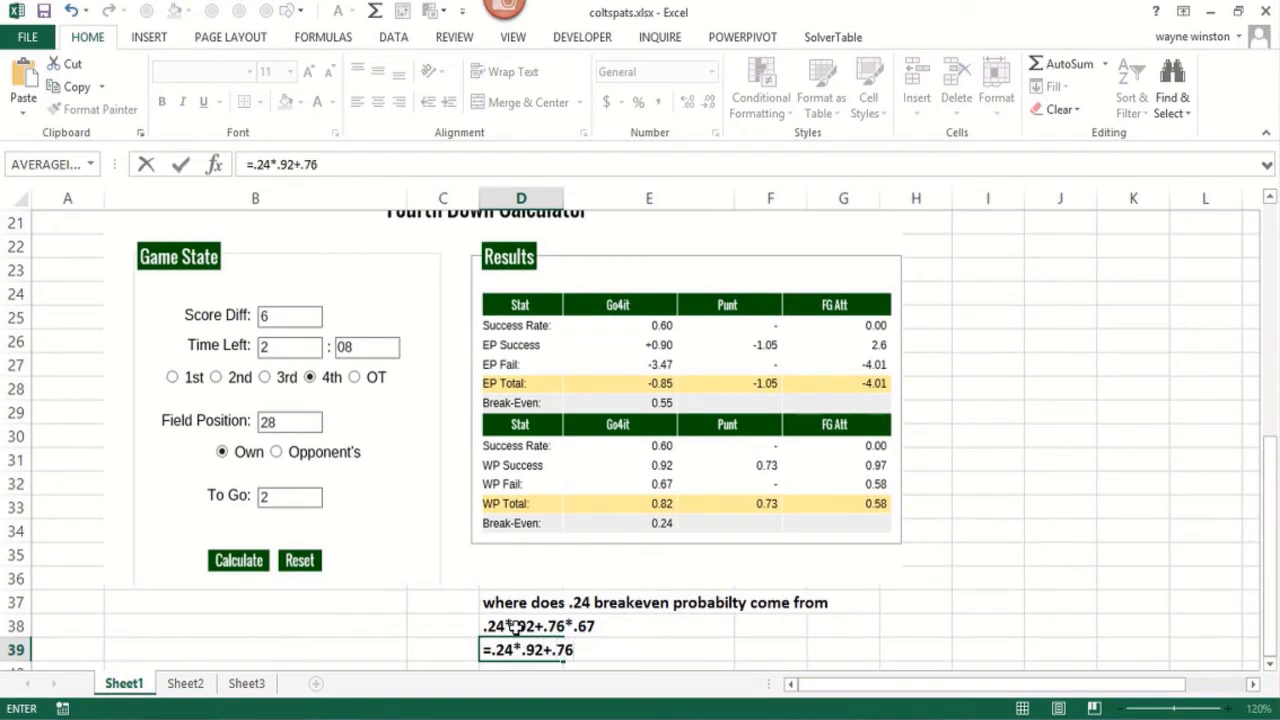
type("*.67")
key("Return")
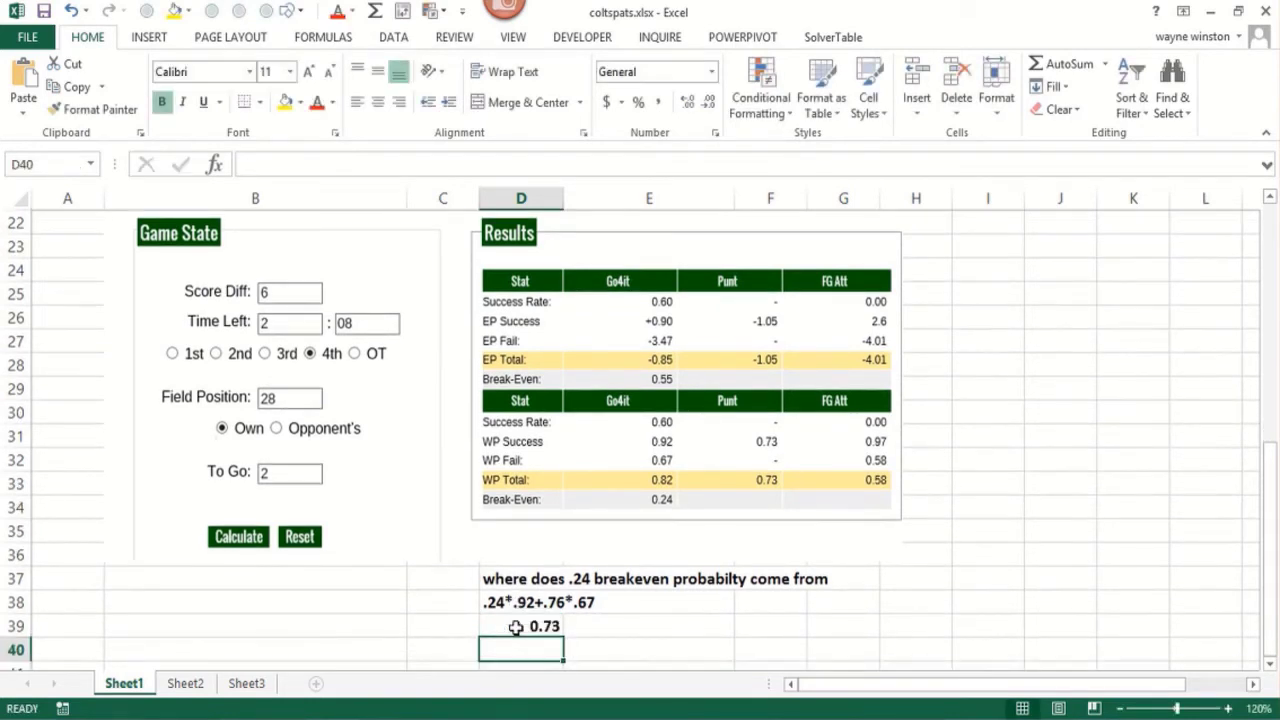
left_click(515, 627)
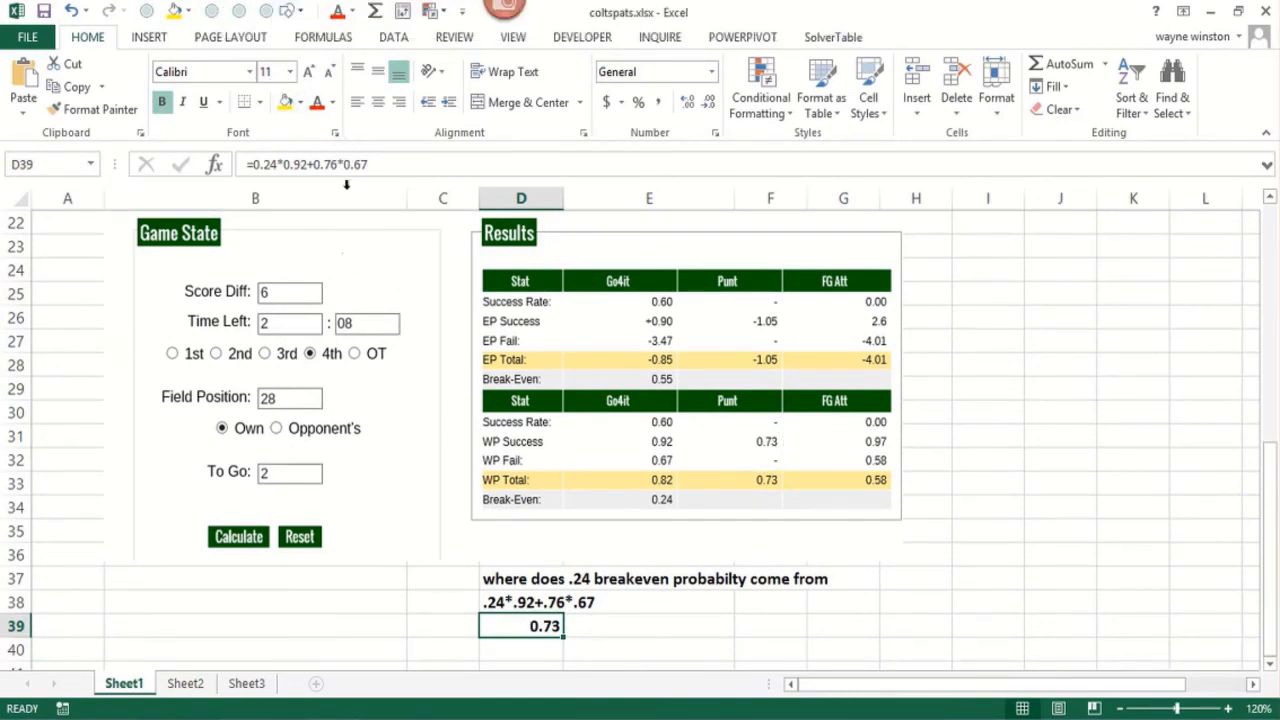
Step: Draw an arrow from the result in D39 to the Punt value in the WP Total row of the calculator picture
left_click(299, 12)
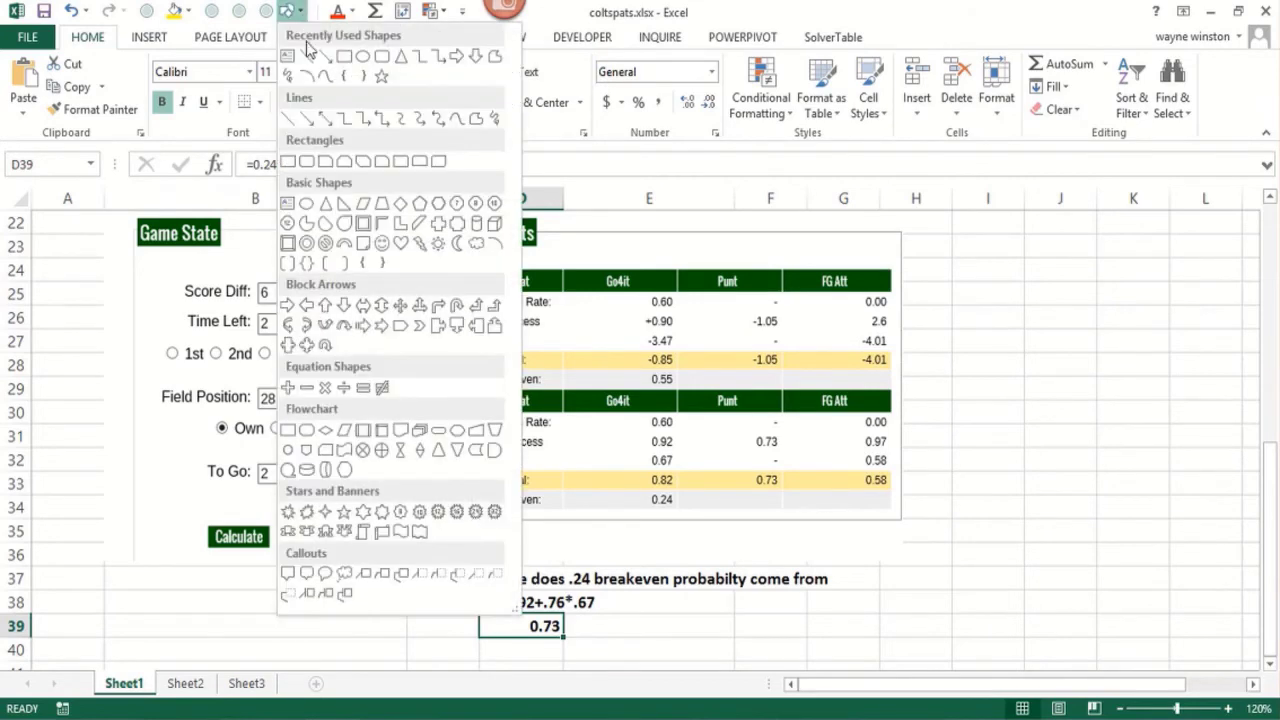
left_click(325, 56)
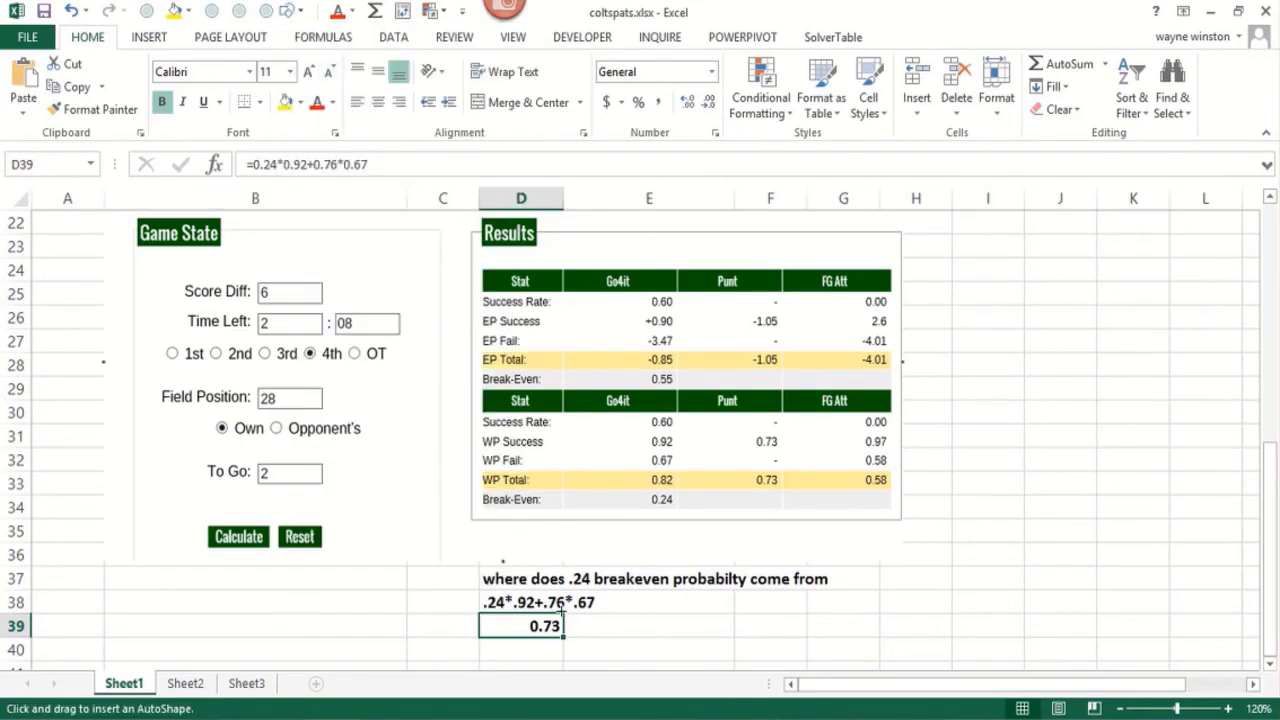
left_click_drag(577, 621, 720, 488)
left_click(675, 620)
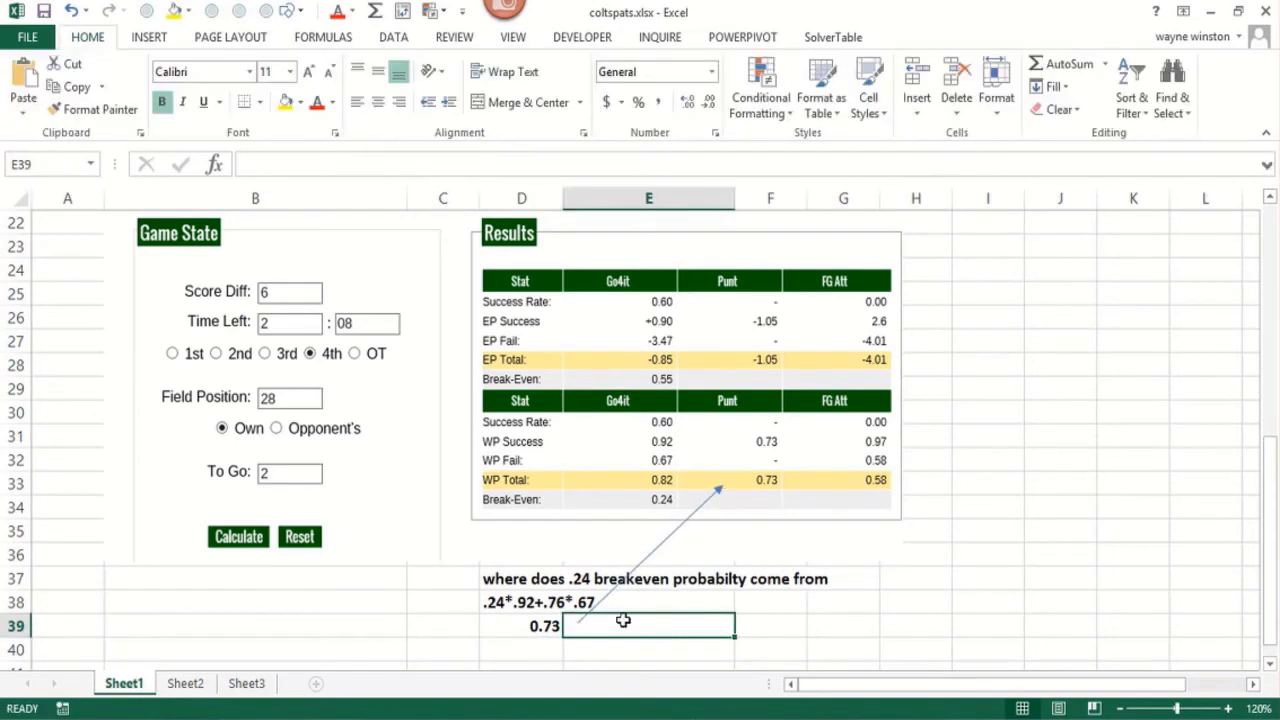
left_click(425, 616)
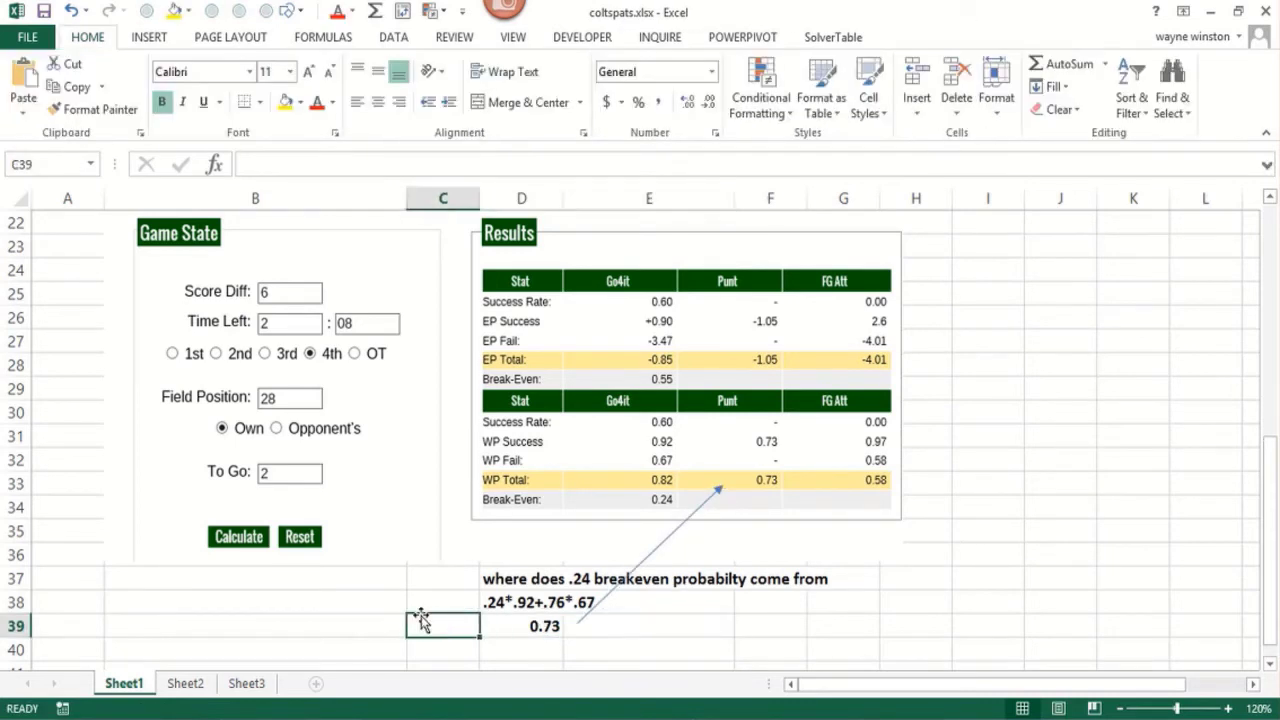
Step: Return to the top of Sheet1 and review the chance1stdown input and the corner cell of the Short/Long data table
left_click(352, 603)
key("Page_Up")
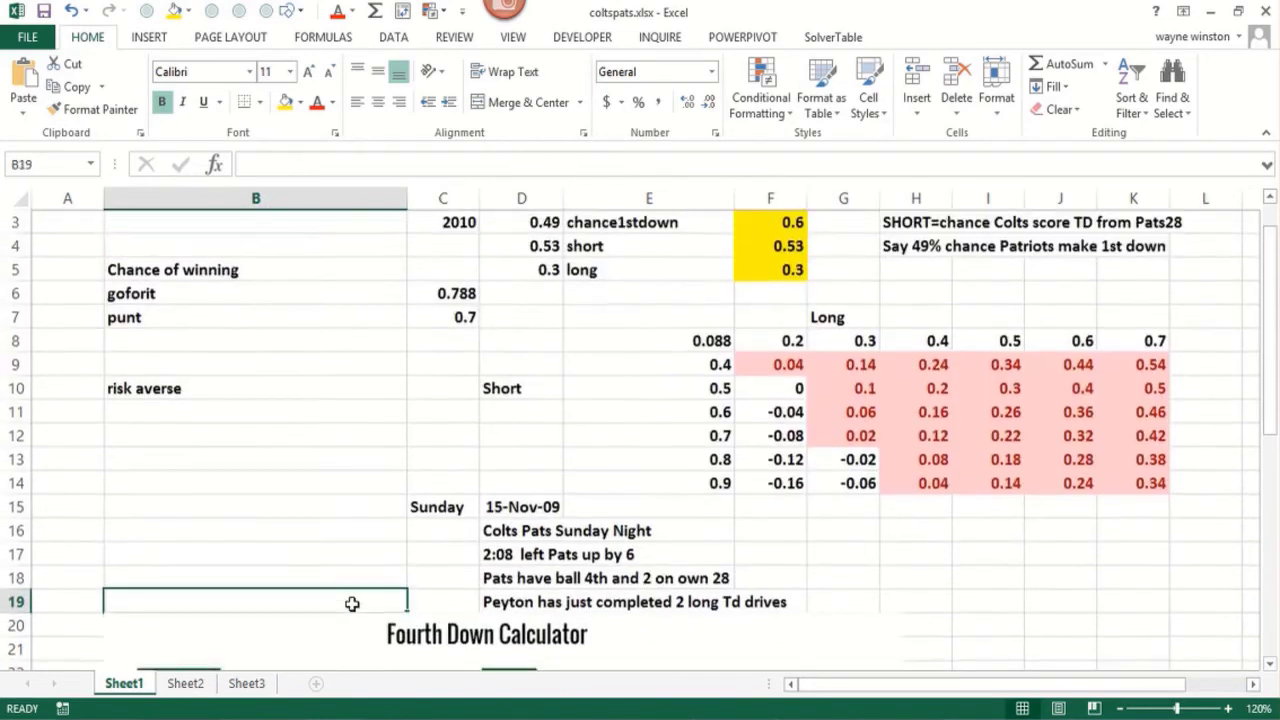
left_click(285, 506)
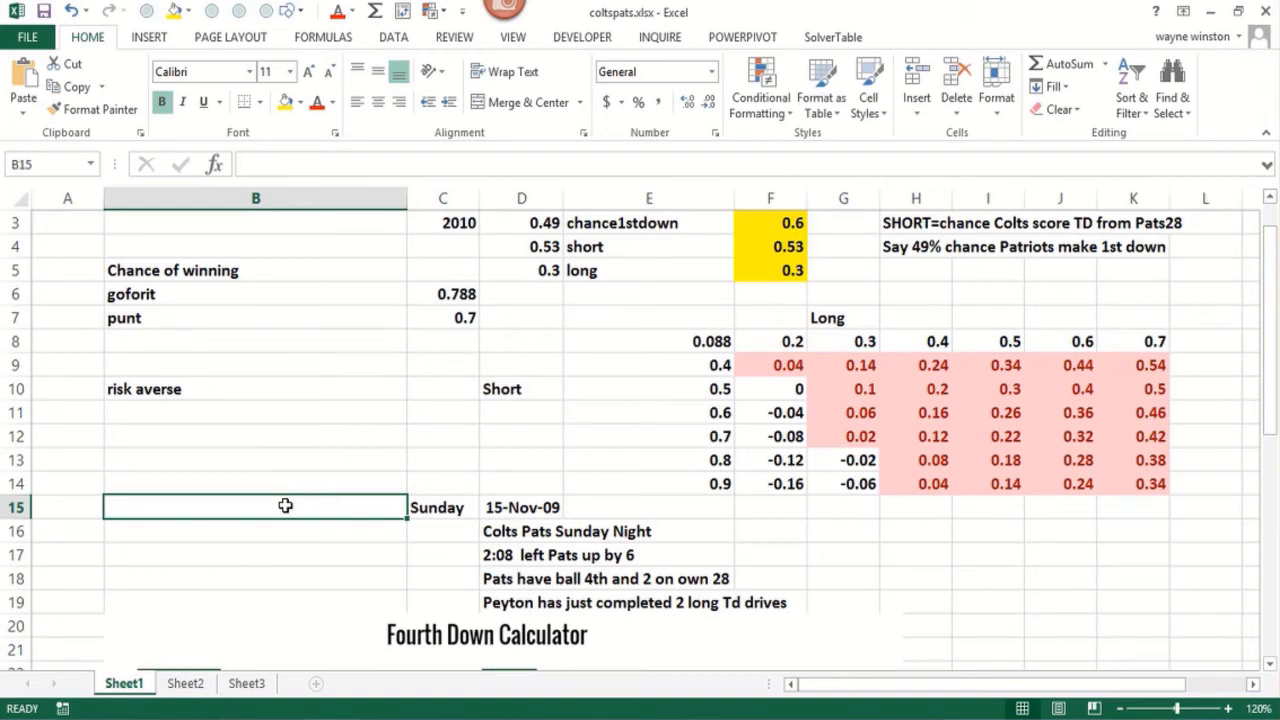
key("Up")
key("Up")
key("Up")
key("Up")
key("Up")
key("Up")
key("Up")
key("Up")
key("Up")
key("Up")
key("Up")
key("Up")
key("Up")
key("Up")
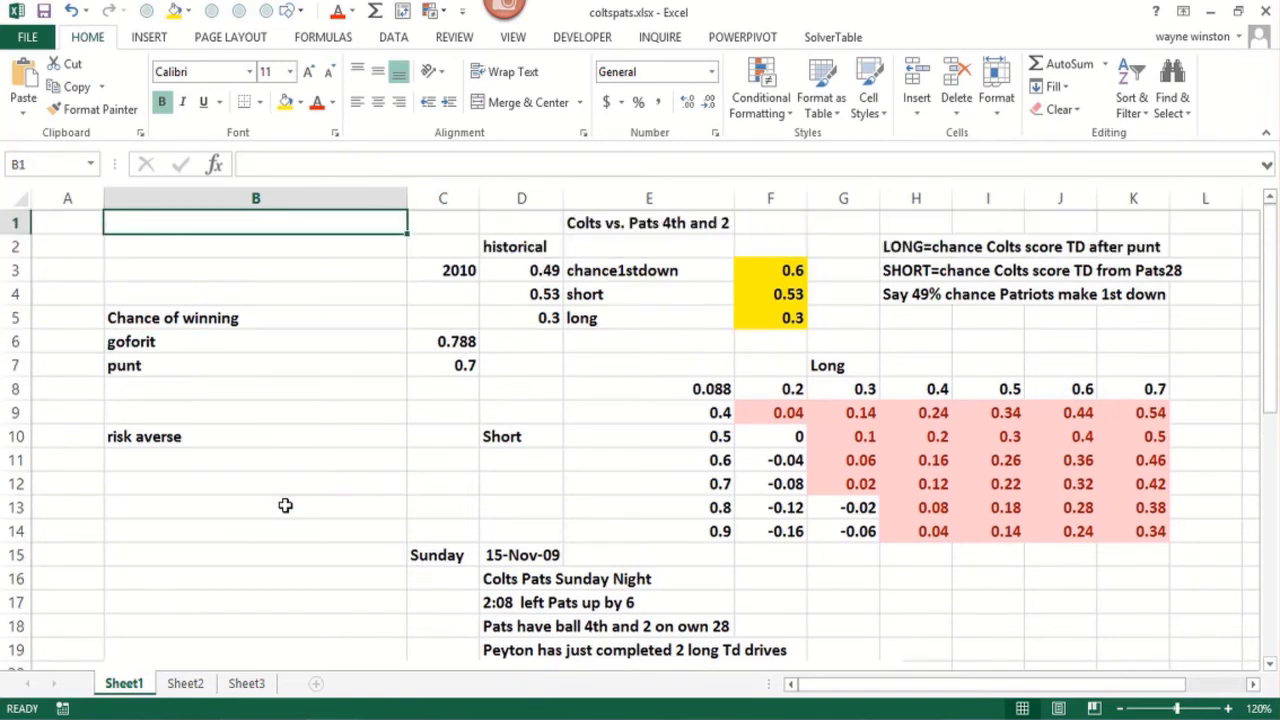
left_click(777, 272)
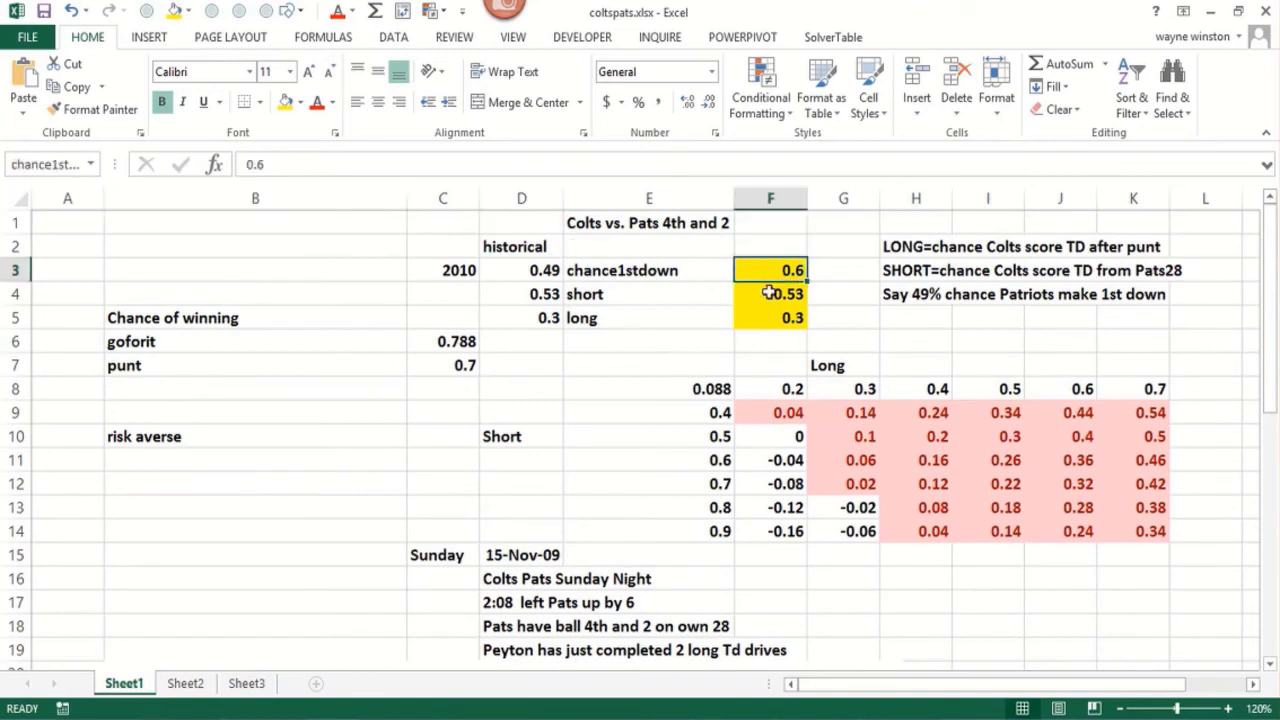
left_click(694, 390)
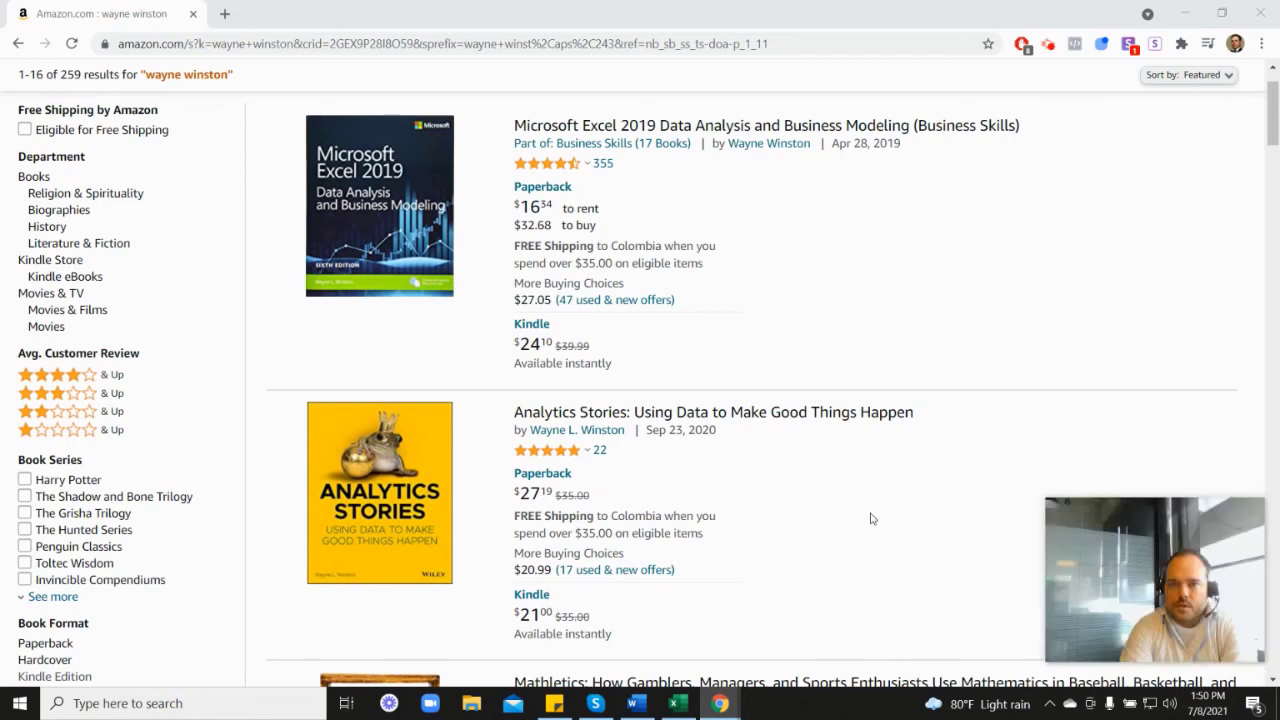
Step: Look through the author's book results on Amazon and view the customer rating breakdown for Marketing Analytics: Data-Driven Techniques with Microsoft Excel
mouse_move(548, 172)
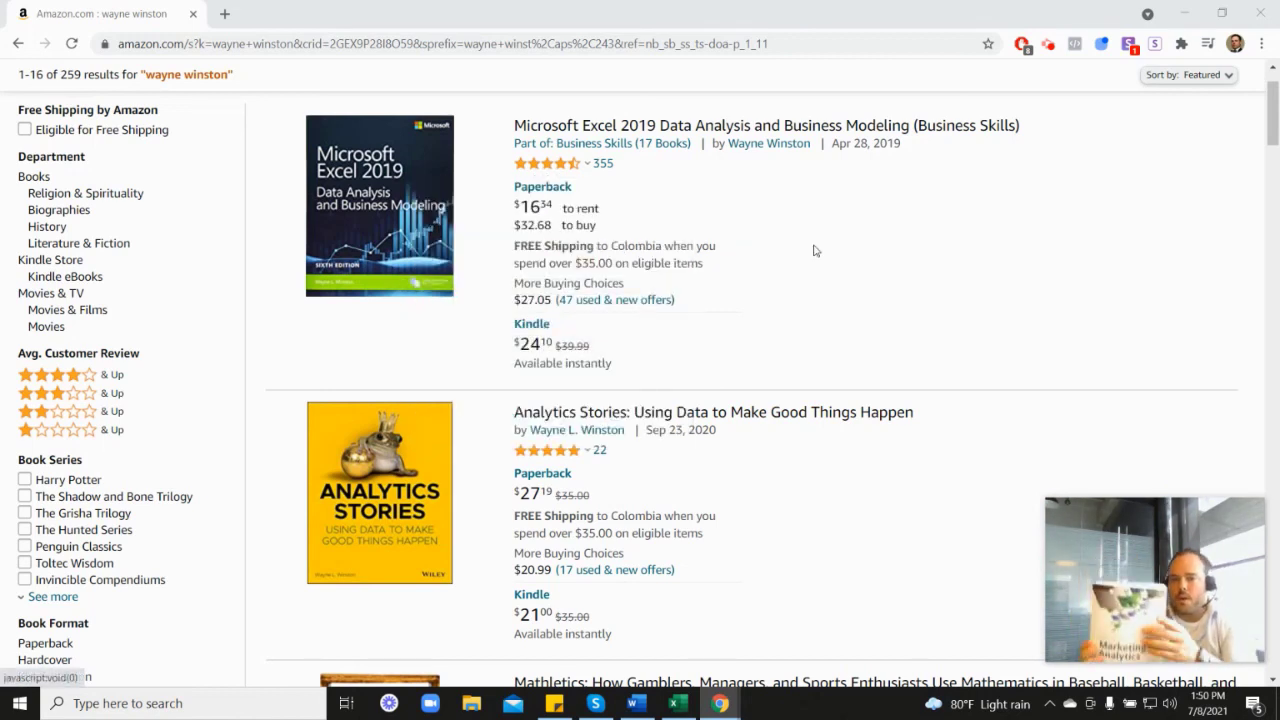
scroll(1180, 406, "down", 6)
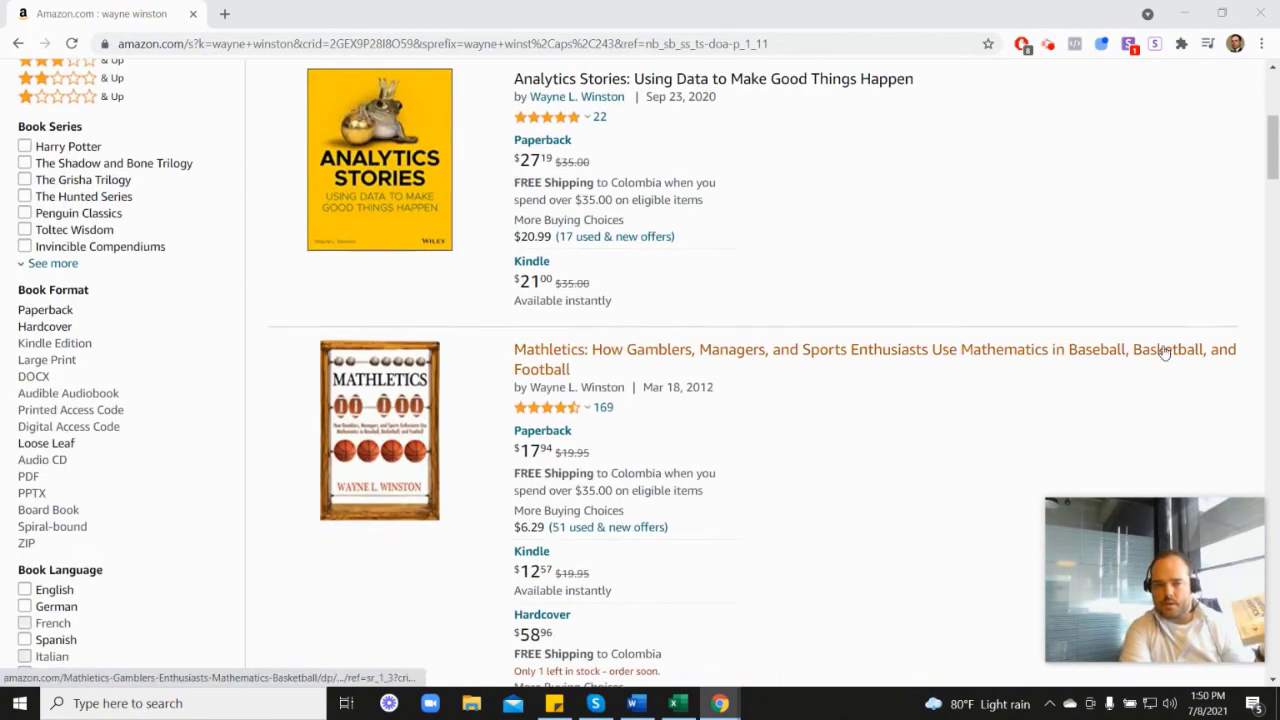
scroll(568, 479, "down", 2)
mouse_move(563, 380)
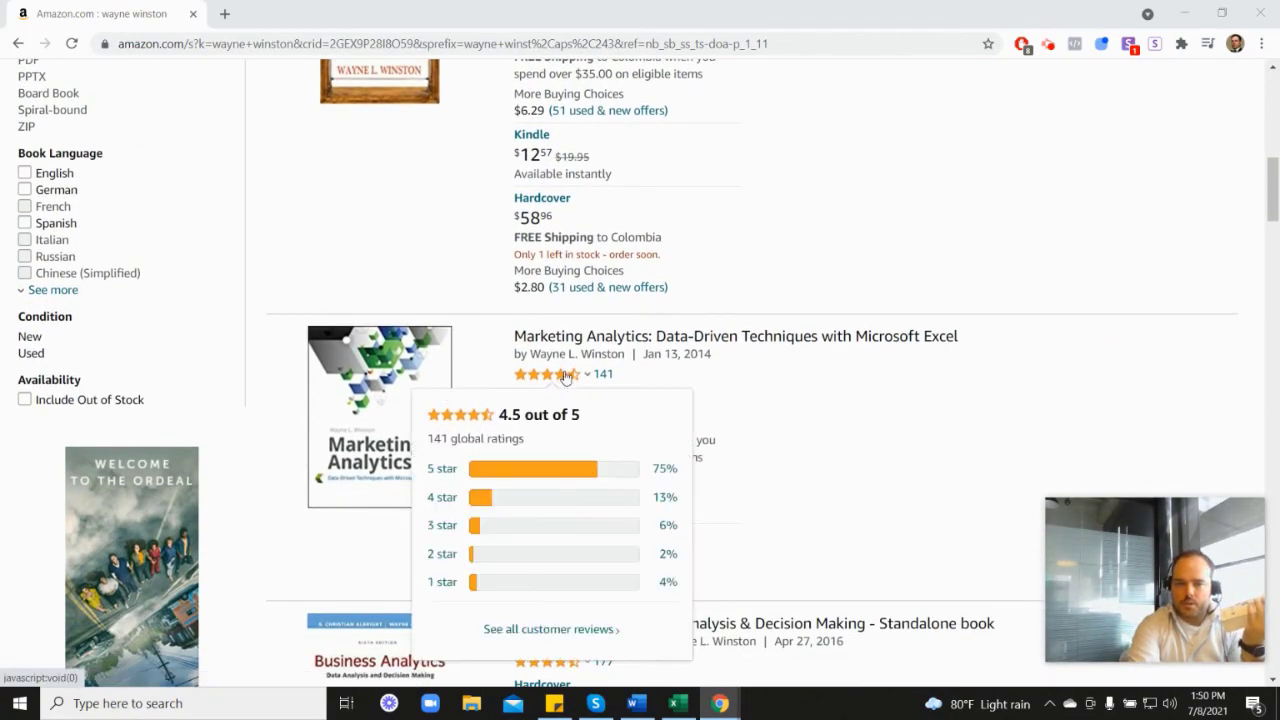
scroll(745, 380, "up", 6)
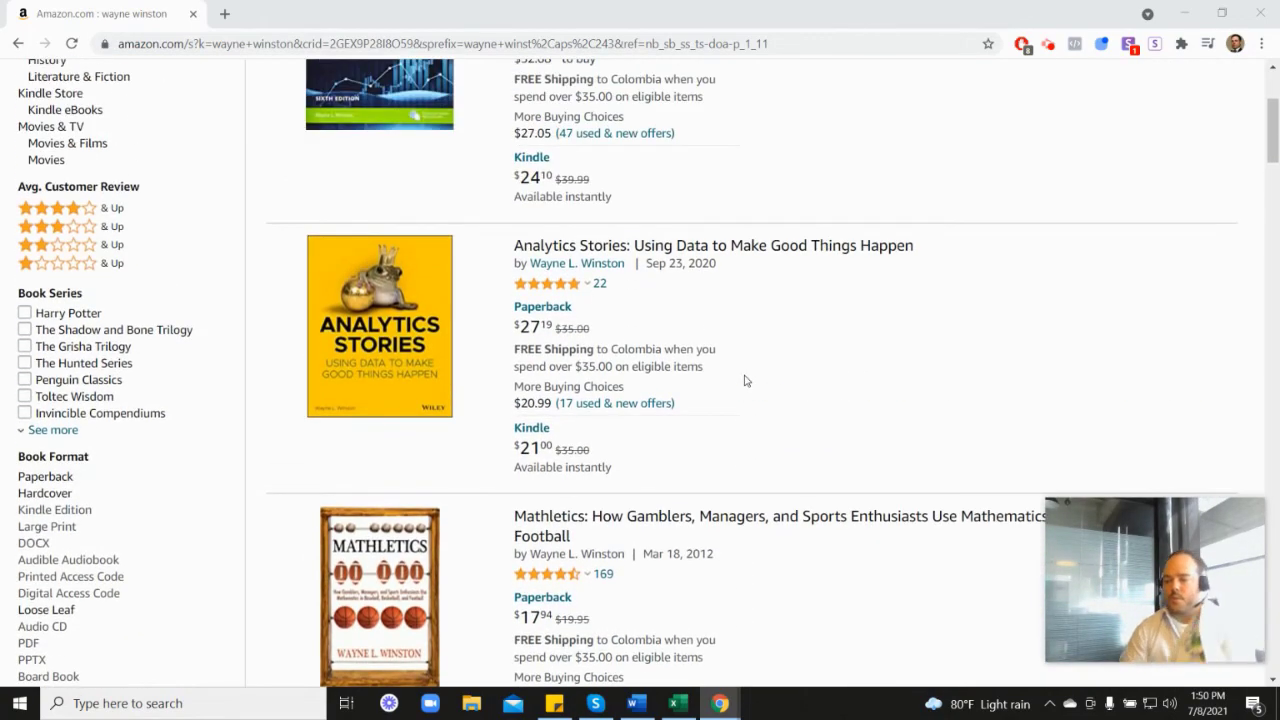